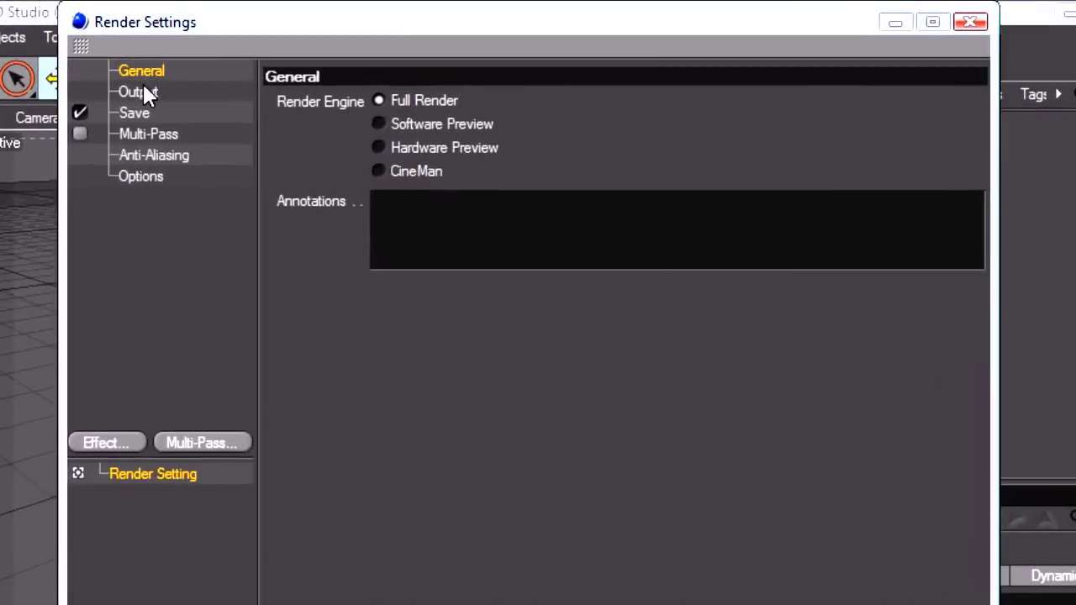
# Step: Set the render output size to 1080 pixels wide and 720 pixels high, and close the render settings
pyautogui.click(202, 77)
pyautogui.moveTo(442, 107); pyautogui.dragTo(319, 133)
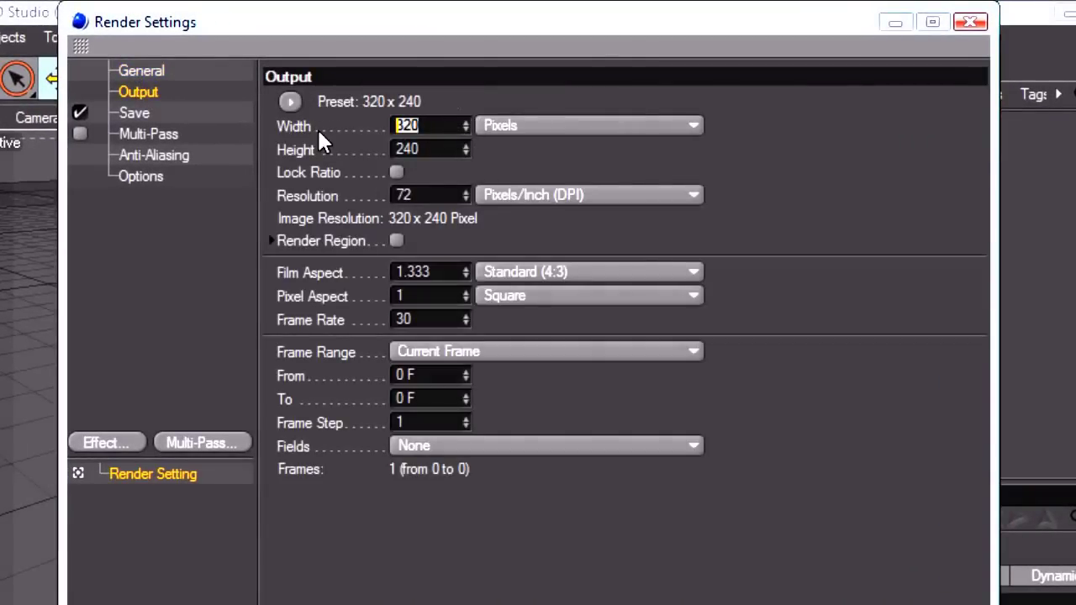
pyautogui.write('18')
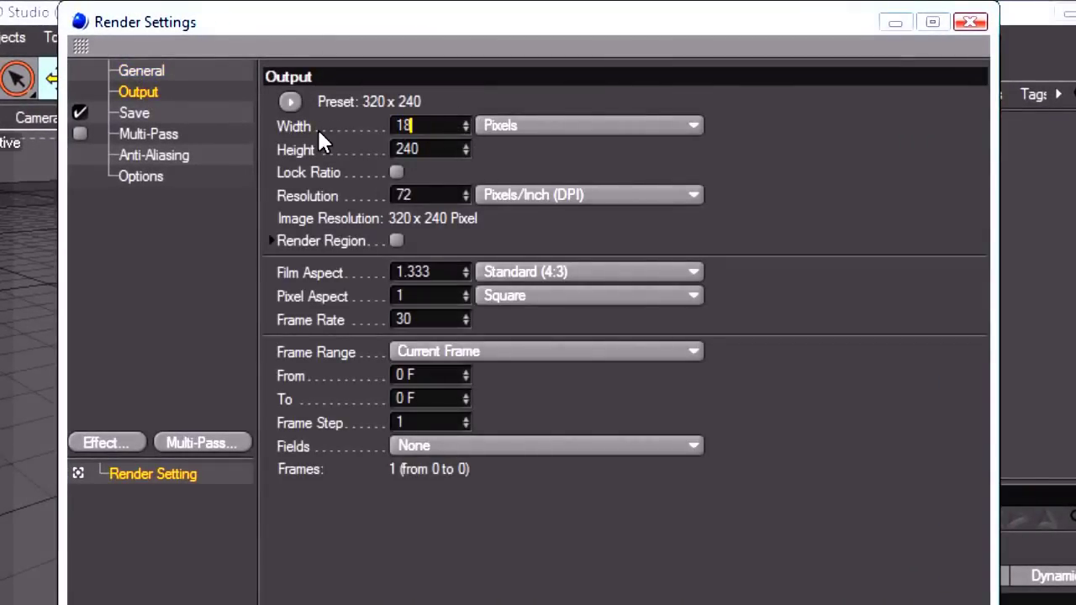
pyautogui.press('BackSpace')
pyautogui.write('080')
pyautogui.press('Tab')
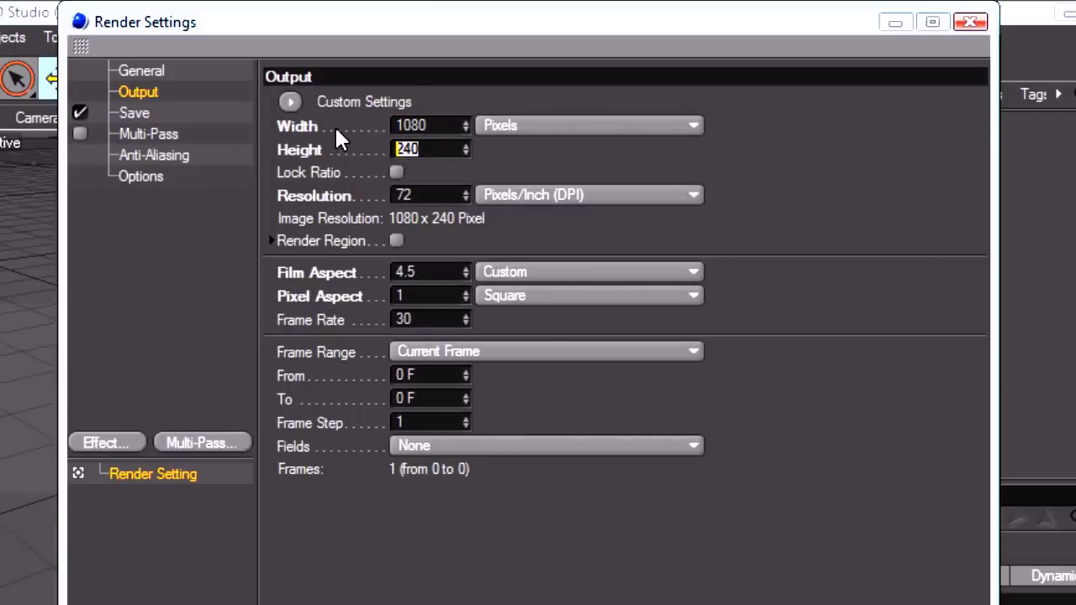
pyautogui.write('720')
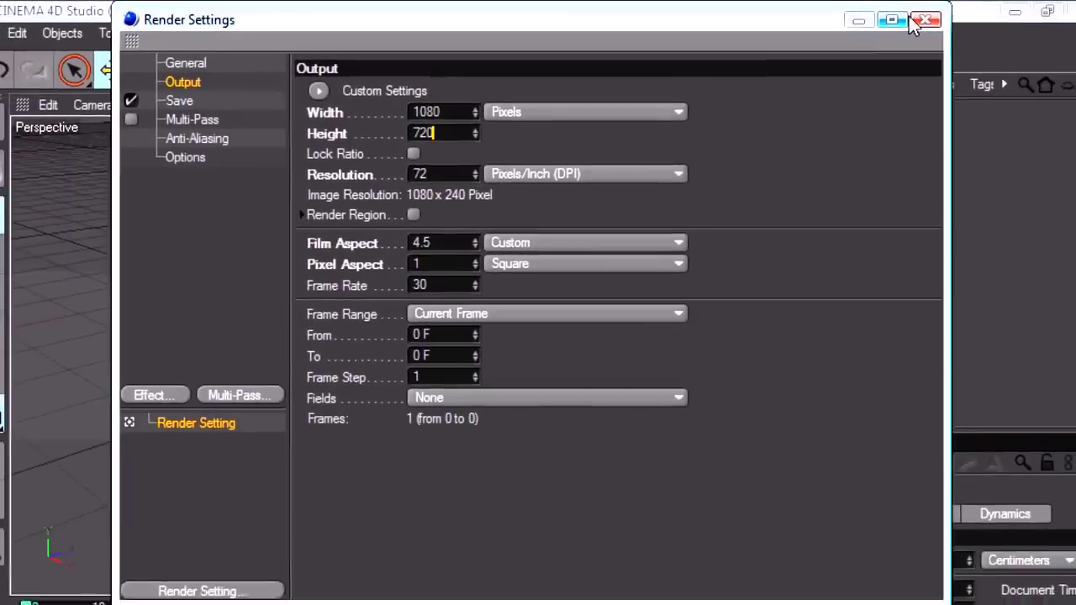
pyautogui.click(971, 21)
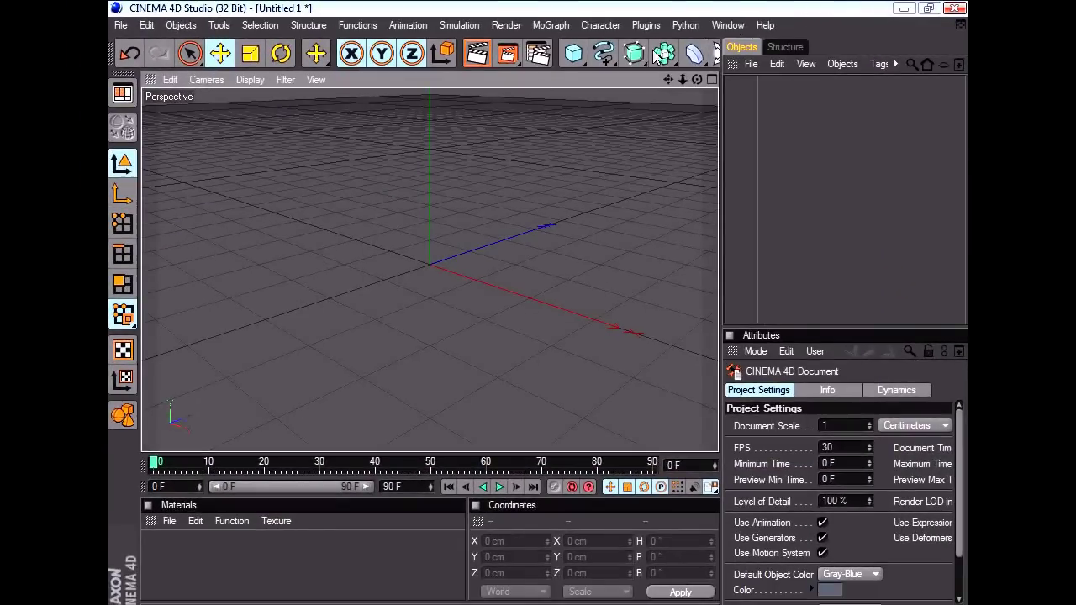
# Step: Add a Floor object to the empty scene
pyautogui.click(717, 54)
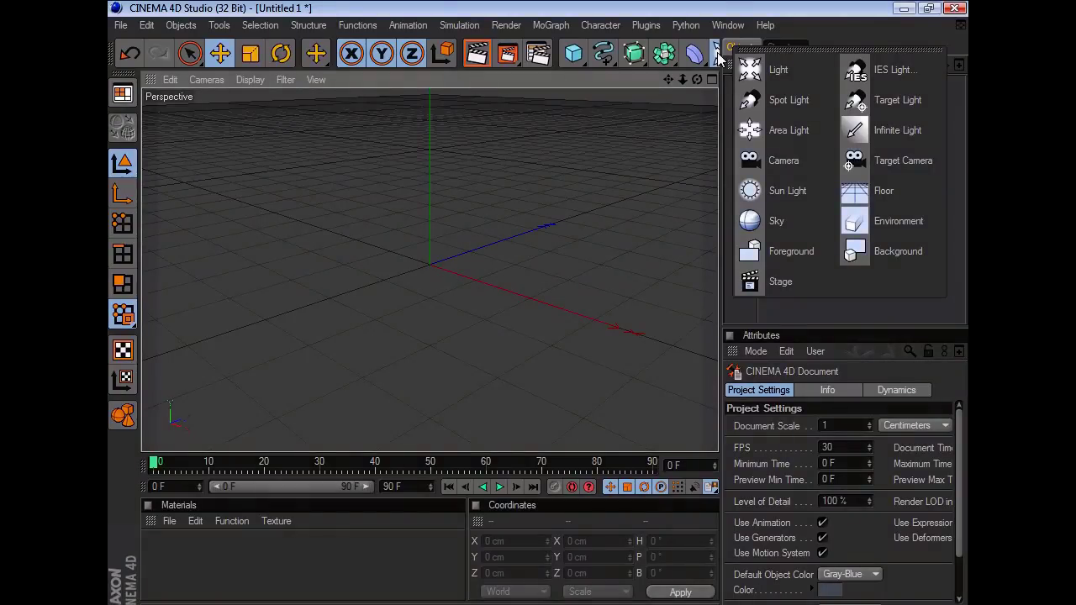
pyautogui.click(873, 198)
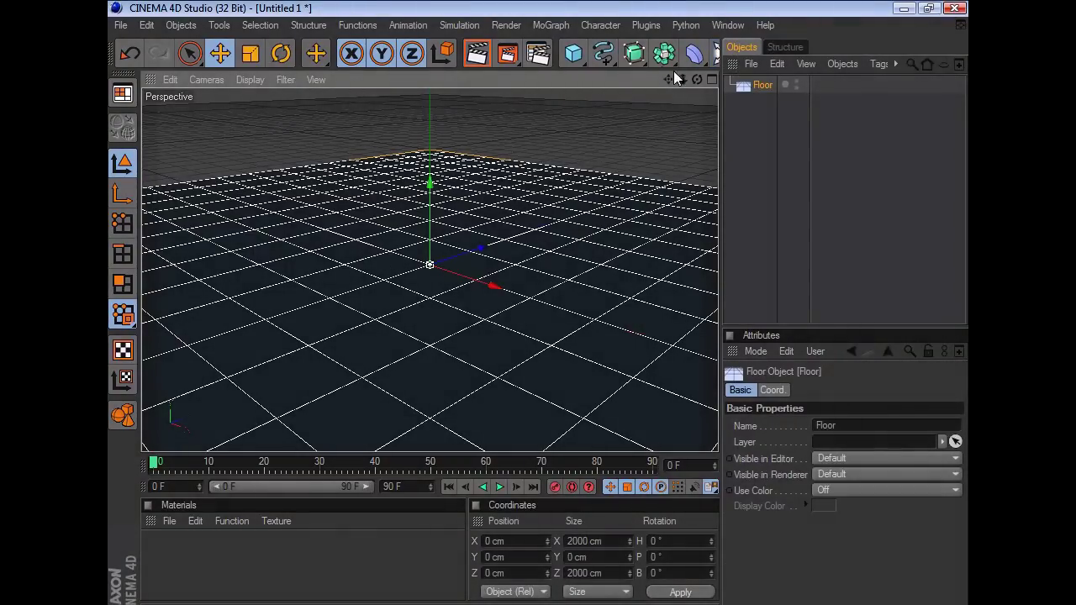
pyautogui.moveTo(696, 79); pyautogui.dragTo(680, 130)
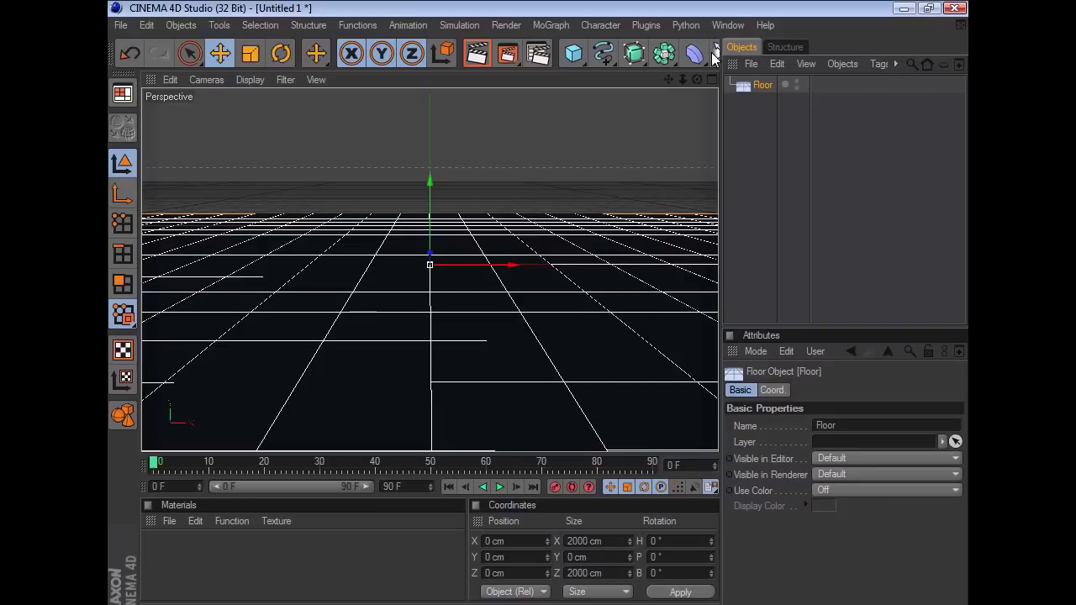
# Step: Add a second Floor object and set its pitch rotation (R.P) to 90° so it stands upright as a wall
pyautogui.click(717, 57)
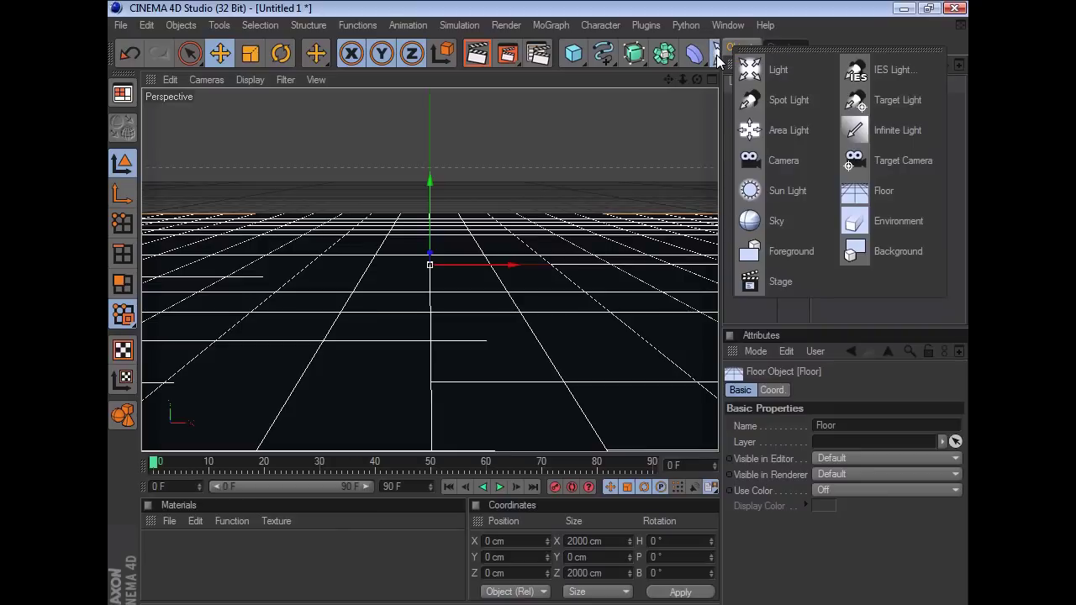
pyautogui.click(887, 190)
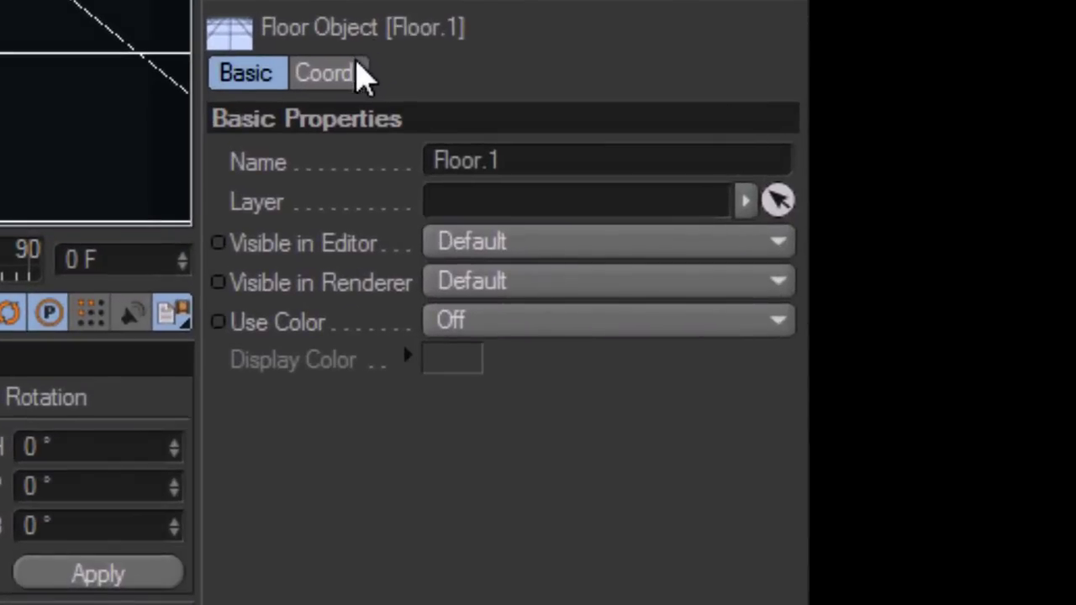
pyautogui.click(325, 74)
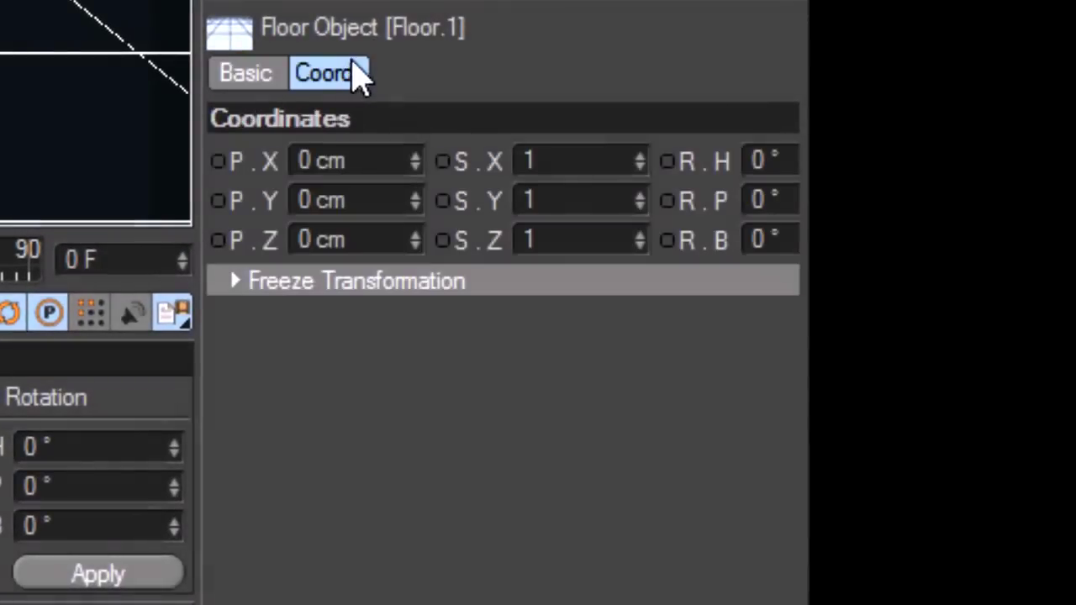
pyautogui.doubleClick(755, 200)
pyautogui.write('90')
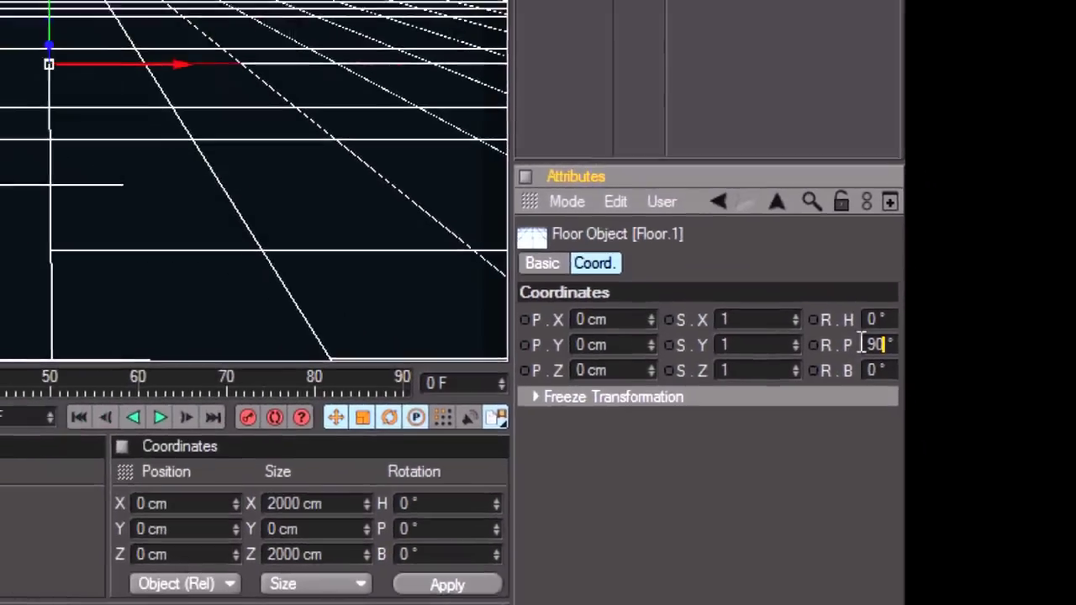
pyautogui.press('Return')
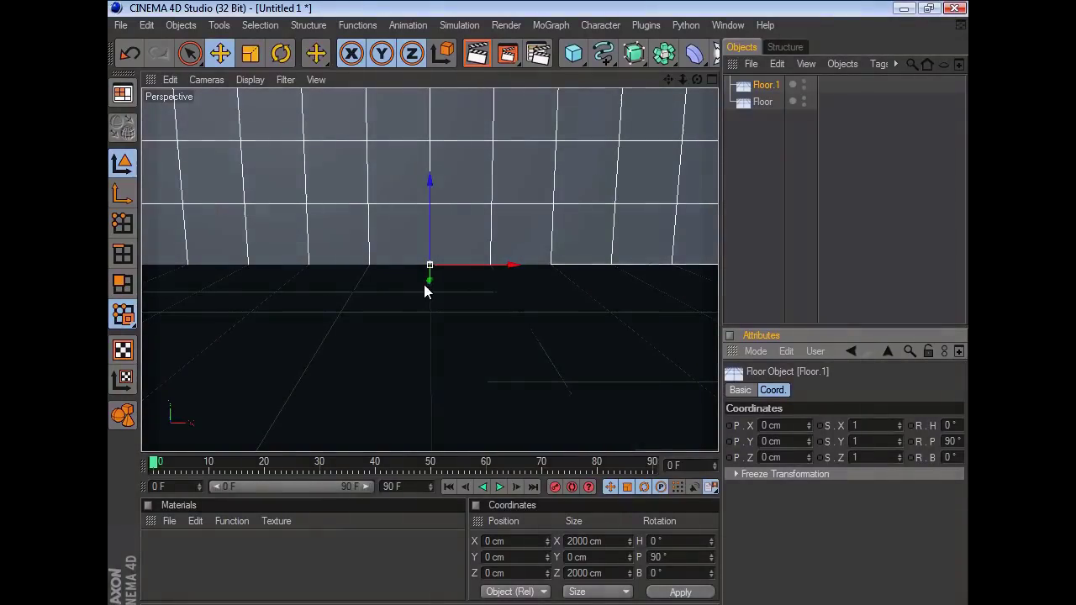
# Step: Move the upright floor back along the world Z axis to about 823 cm, and deselect it
pyautogui.moveTo(429, 284); pyautogui.dragTo(428, 244)
pyautogui.moveTo(697, 79); pyautogui.dragTo(365, 198)
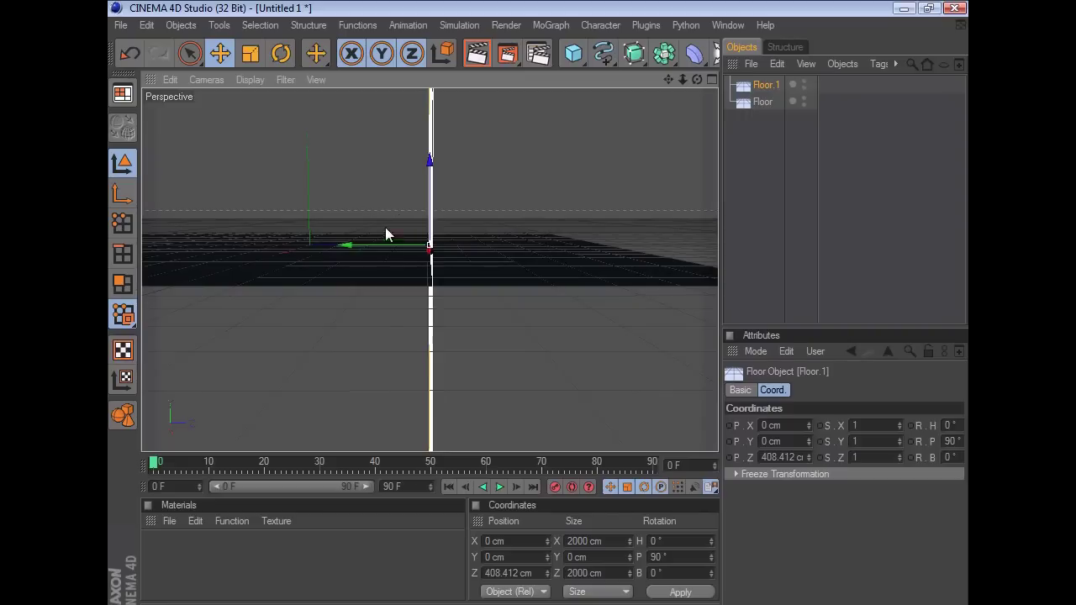
pyautogui.moveTo(345, 244); pyautogui.dragTo(468, 245)
pyautogui.moveTo(697, 79); pyautogui.dragTo(656, 116)
pyautogui.moveTo(674, 76); pyautogui.dragTo(588, 81)
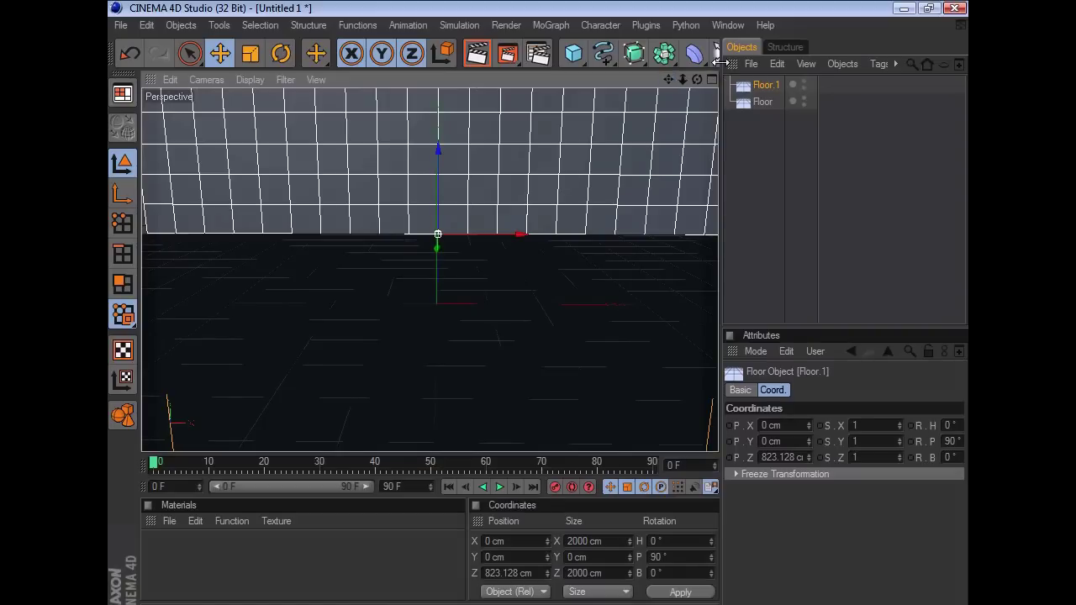
pyautogui.moveTo(696, 79); pyautogui.dragTo(648, 84)
pyautogui.click(760, 180)
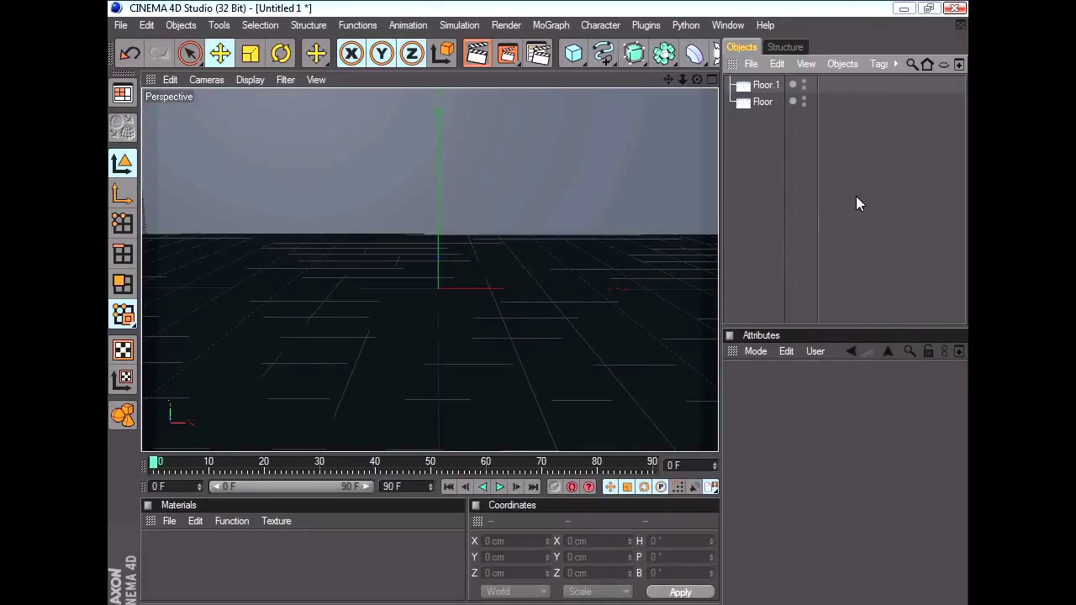
# Step: Add a MoText object to the scene and set its text alignment to Middle
pyautogui.click(551, 25)
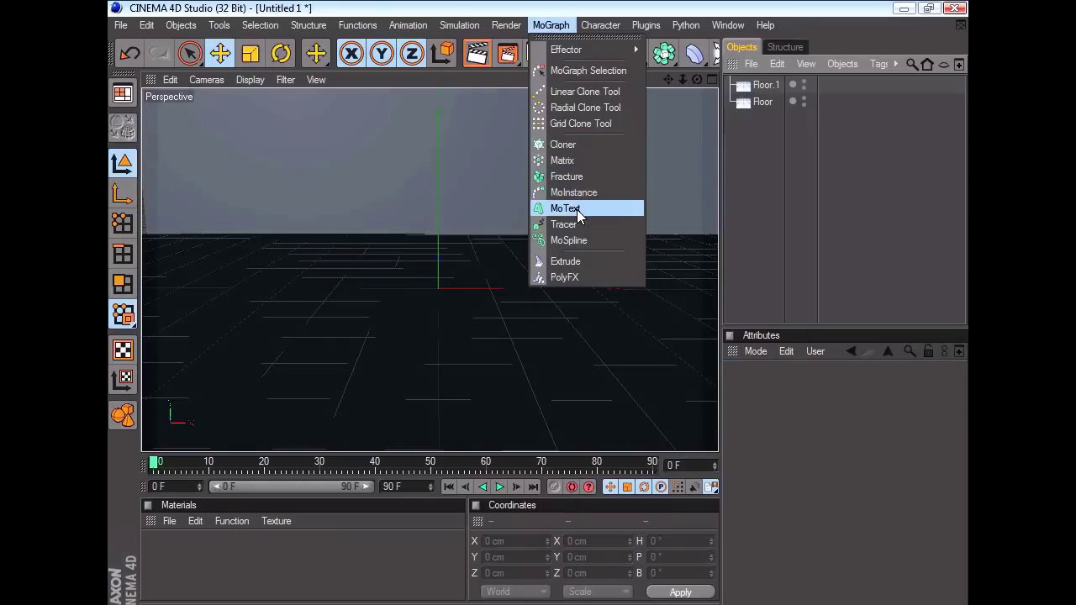
pyautogui.click(577, 209)
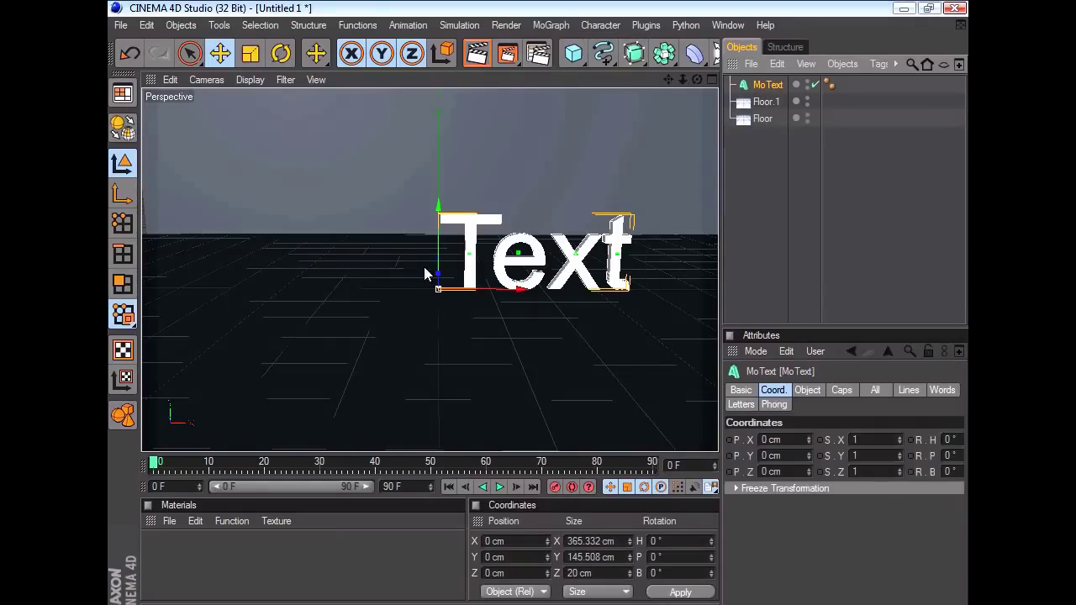
pyautogui.click(817, 389)
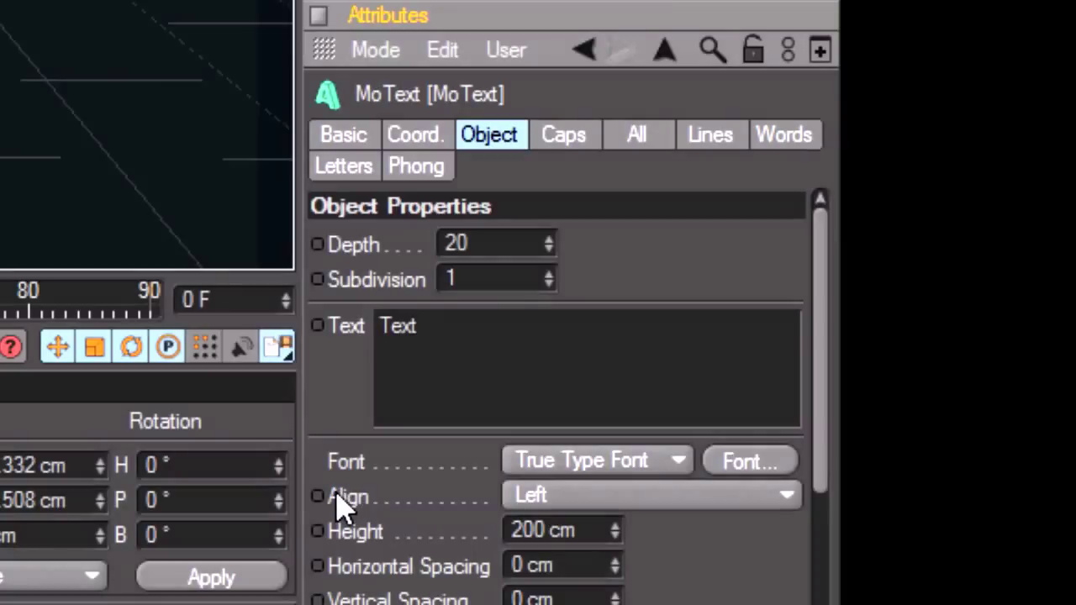
pyautogui.click(338, 497)
pyautogui.click(531, 497)
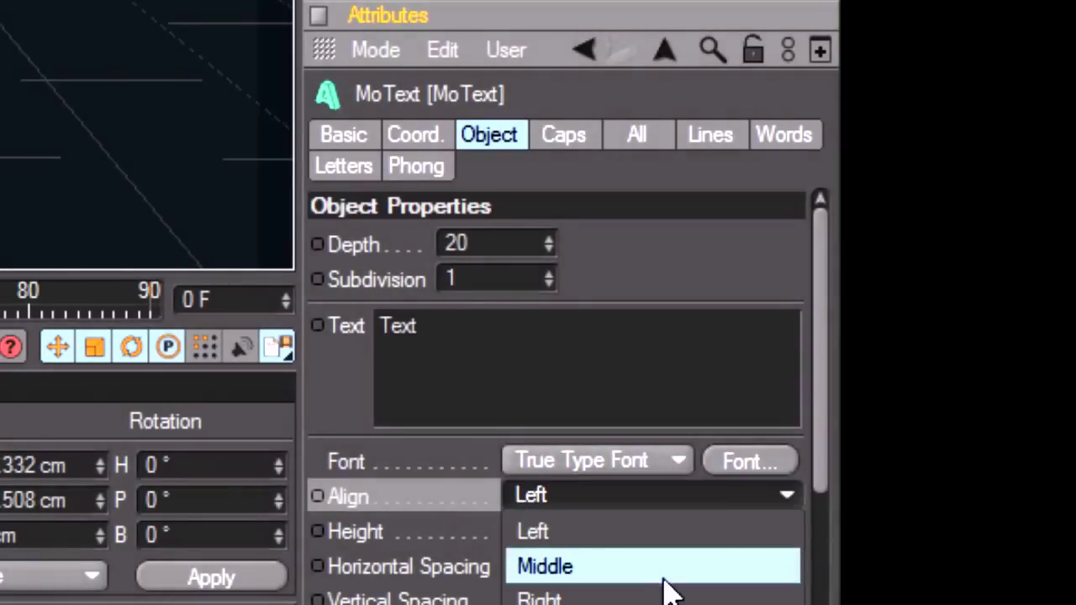
pyautogui.click(622, 570)
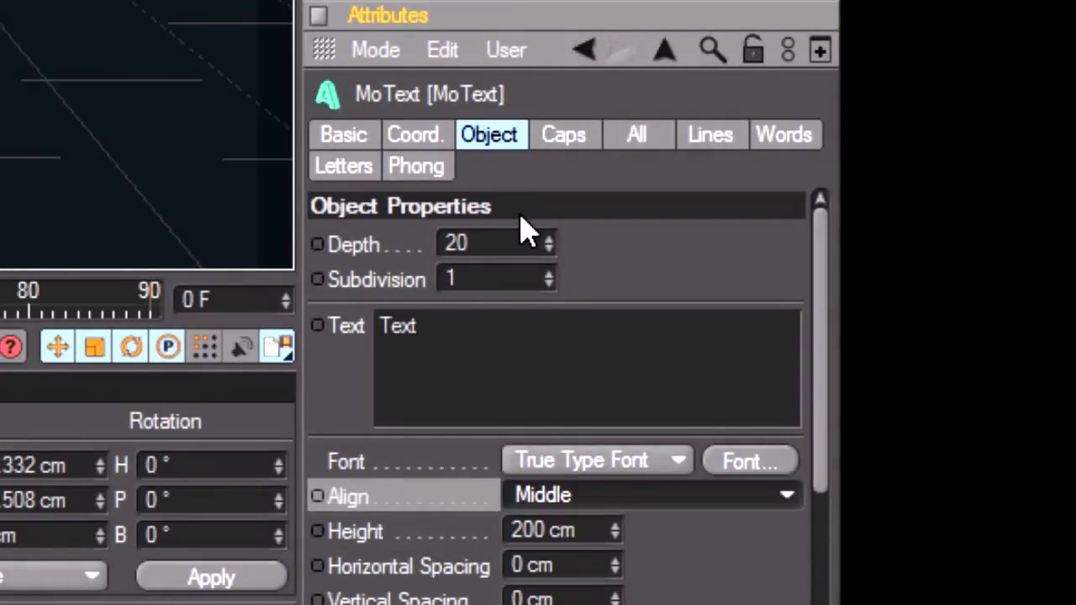
# Step: Set the MoText object's depth to 80 and its horizontal spacing to 5 cm
pyautogui.moveTo(493, 240); pyautogui.dragTo(435, 232)
pyautogui.write('80')
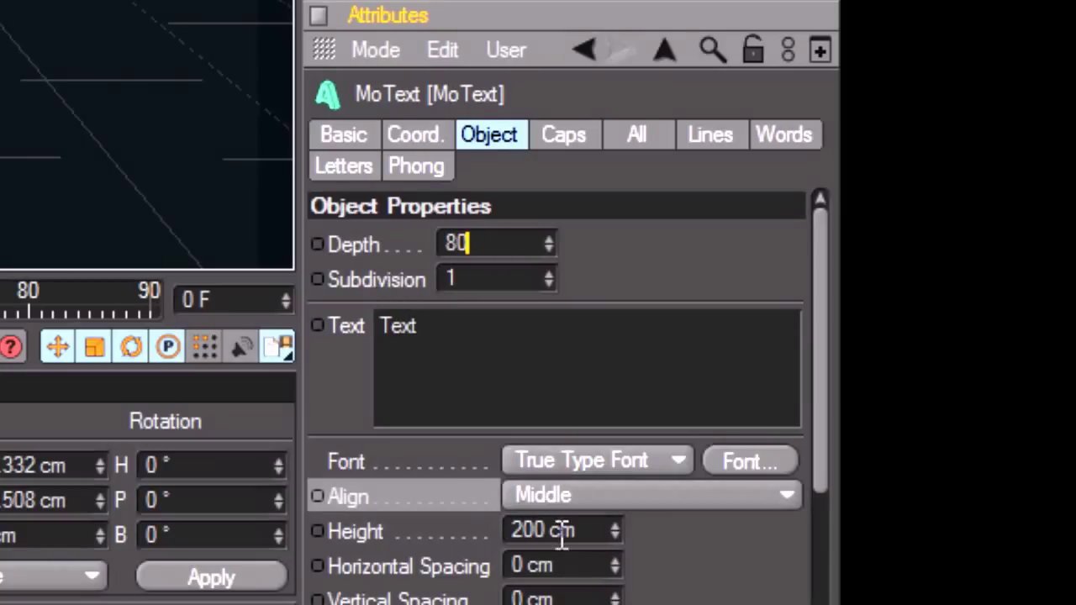
pyautogui.moveTo(613, 562); pyautogui.dragTo(617, 583)
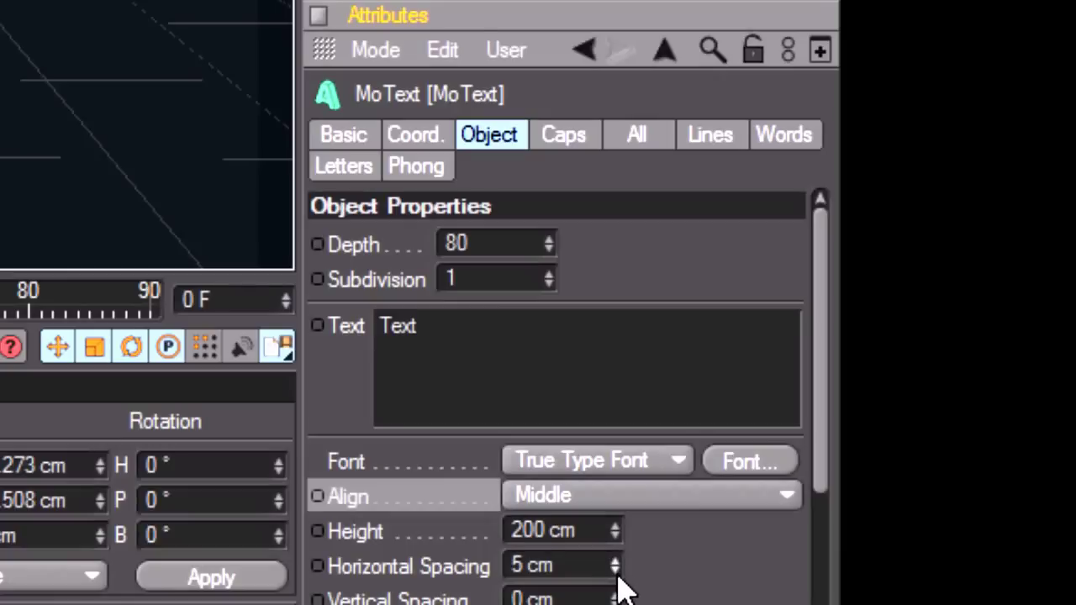
# Step: Replace the MoText object's default wording with "Tutorial"
pyautogui.doubleClick(476, 333)
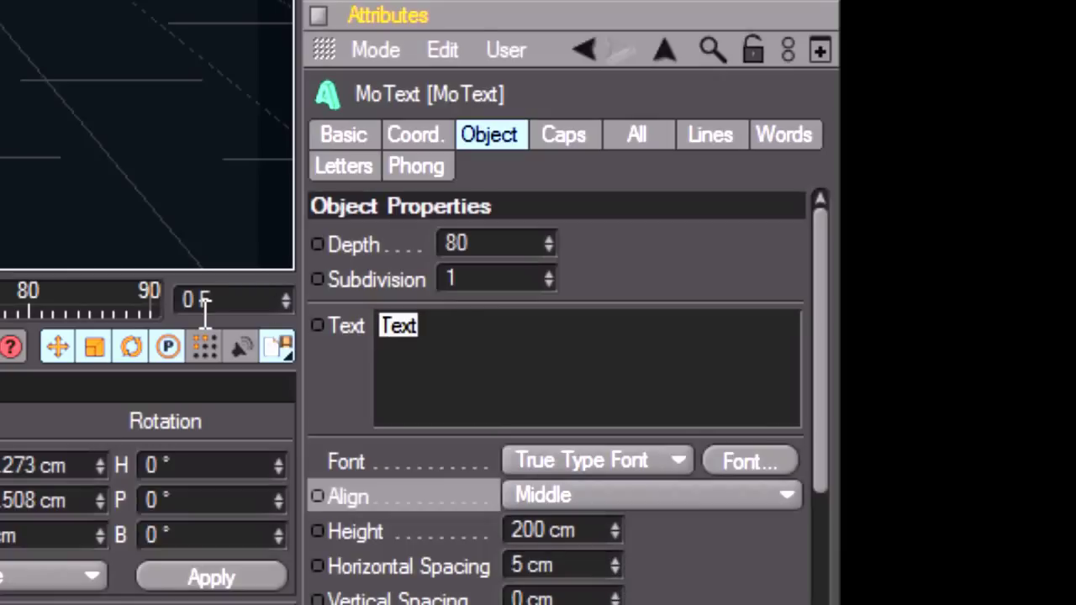
pyautogui.write('T')
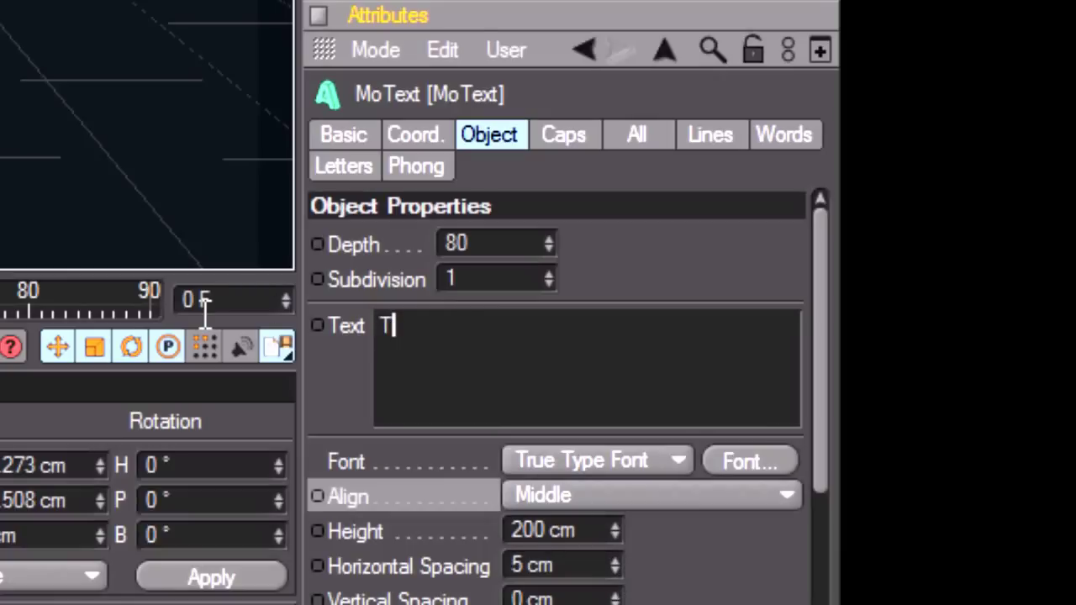
pyautogui.write('utorial')
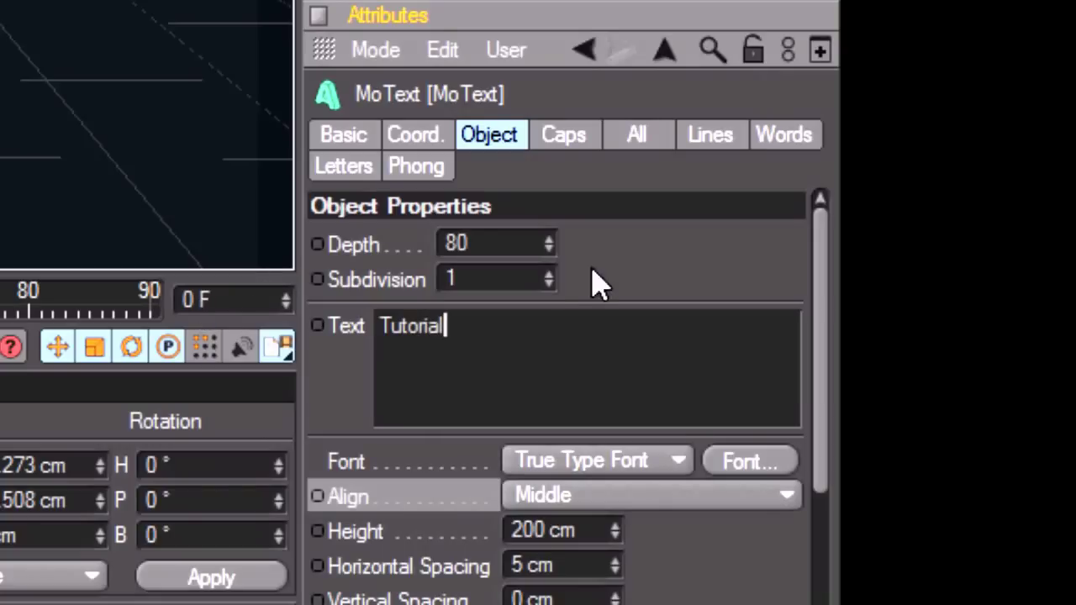
pyautogui.click(625, 257)
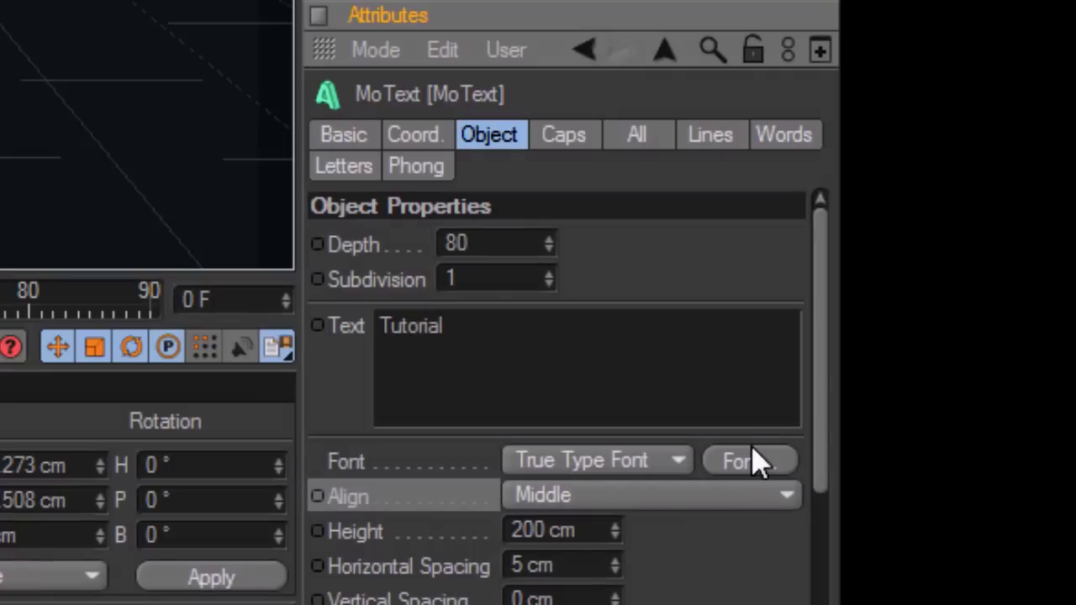
# Step: Change the MoText font to BatmanForeverAlternate in Regular style, and deselect the object
pyautogui.click(754, 458)
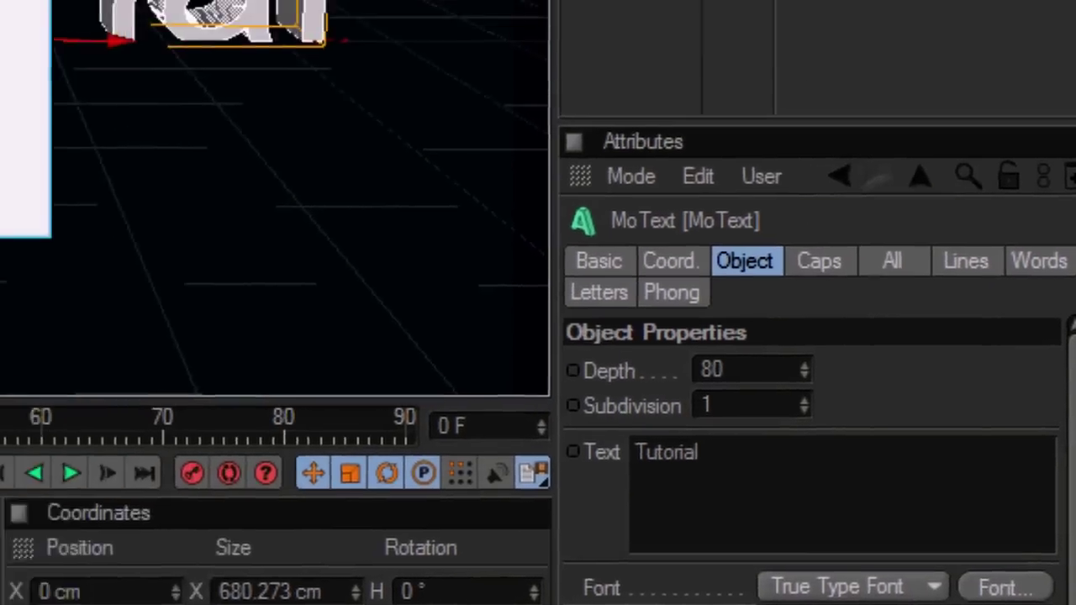
pyautogui.click(183, 263)
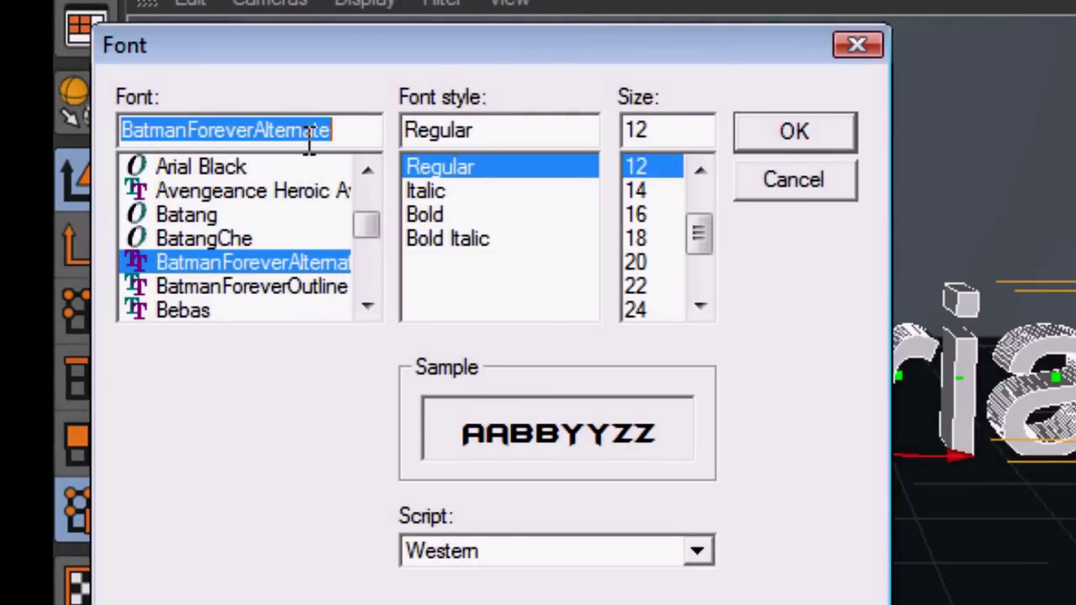
pyautogui.click(749, 148)
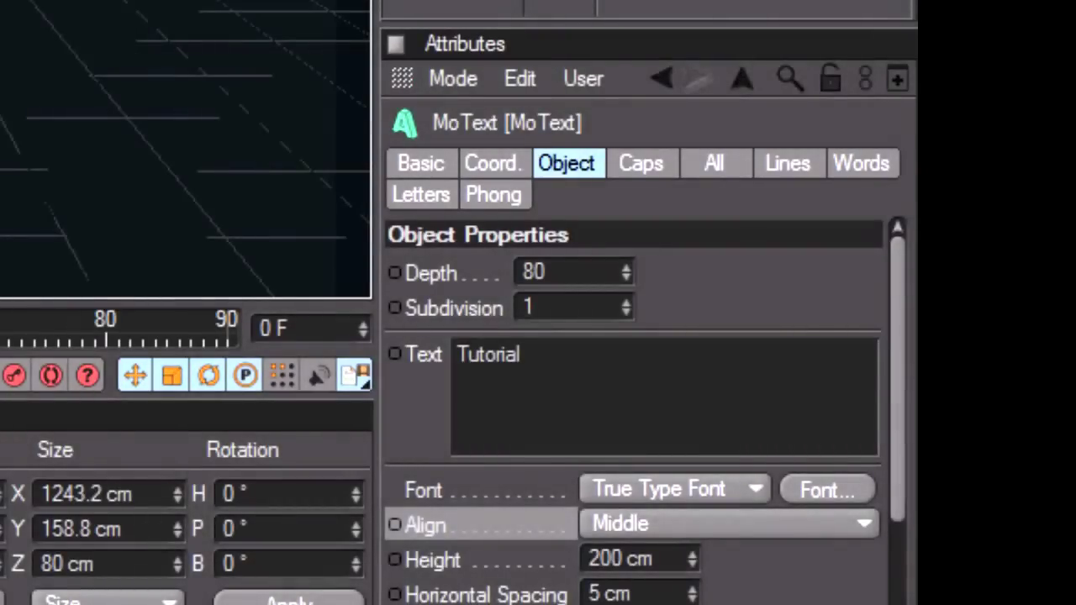
pyautogui.hotkey('ctrl', 'shift', 'a')
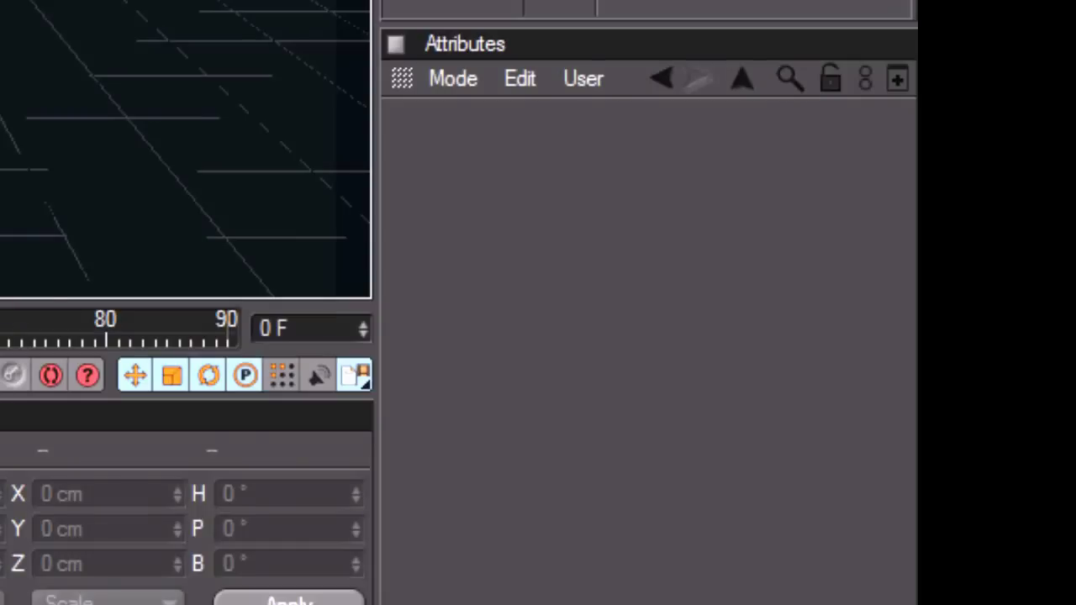
# Step: Set both the start and end caps of the MoText object to Fillet Cap
pyautogui.click(641, 164)
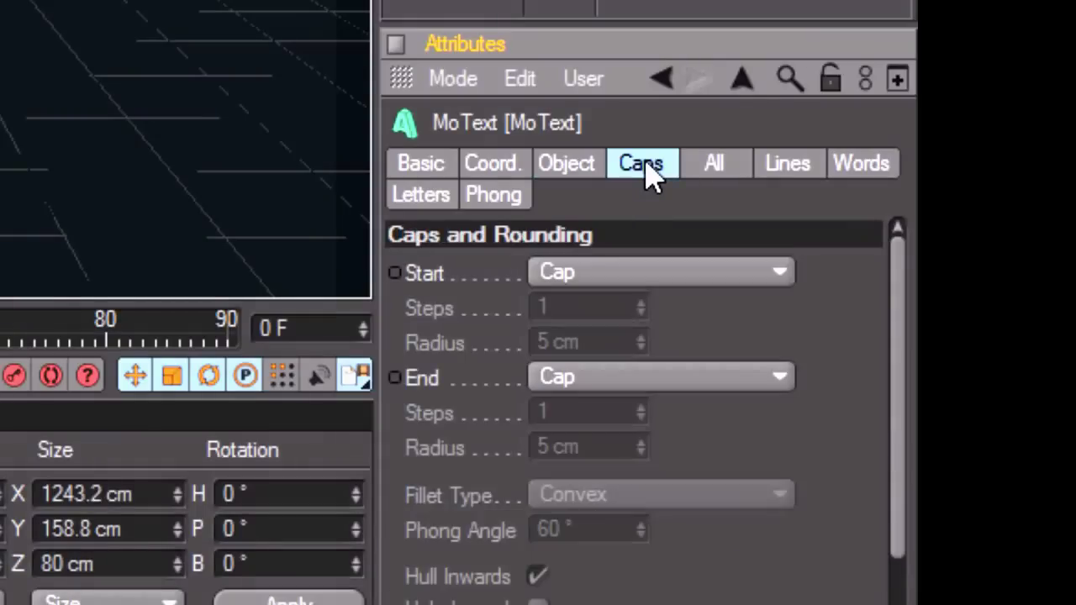
pyautogui.click(538, 273)
pyautogui.click(613, 421)
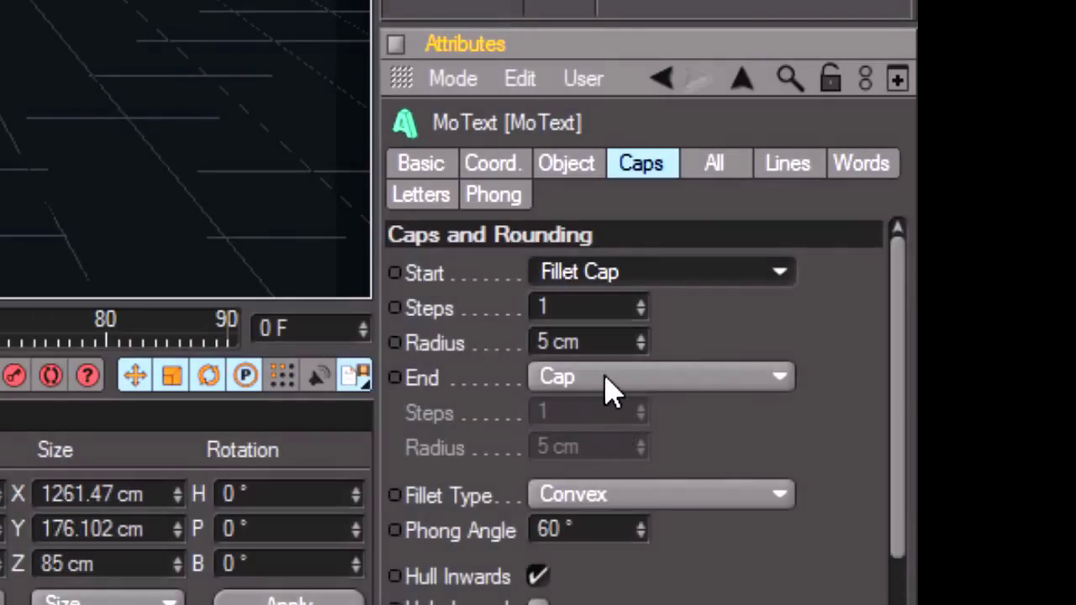
pyautogui.click(613, 389)
pyautogui.click(615, 519)
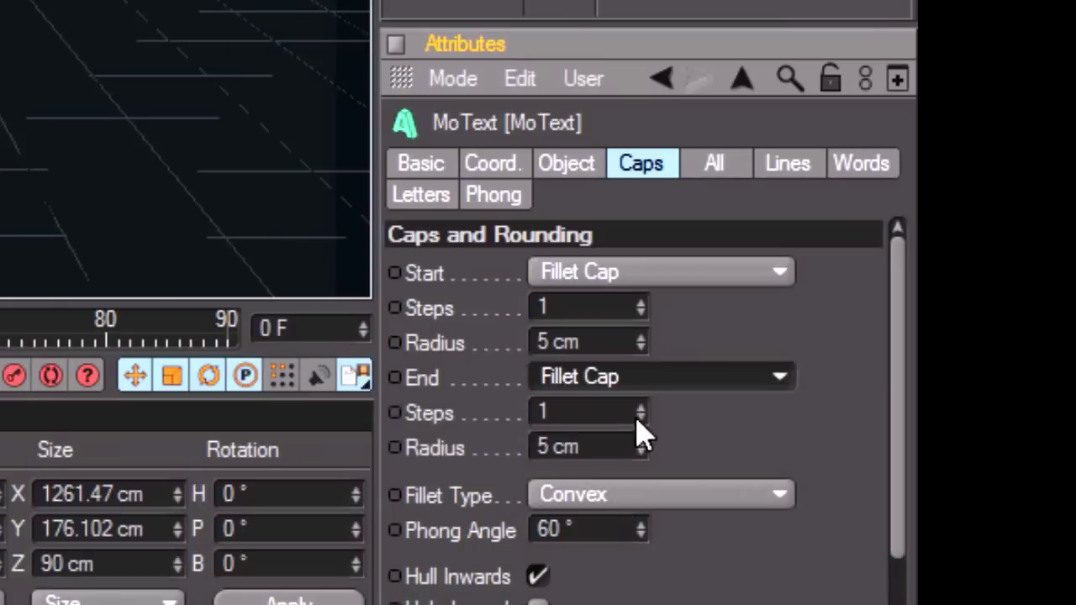
# Step: Set the fillet steps to 3 for both the start and end caps, and deselect the MoText object
pyautogui.click(642, 304)
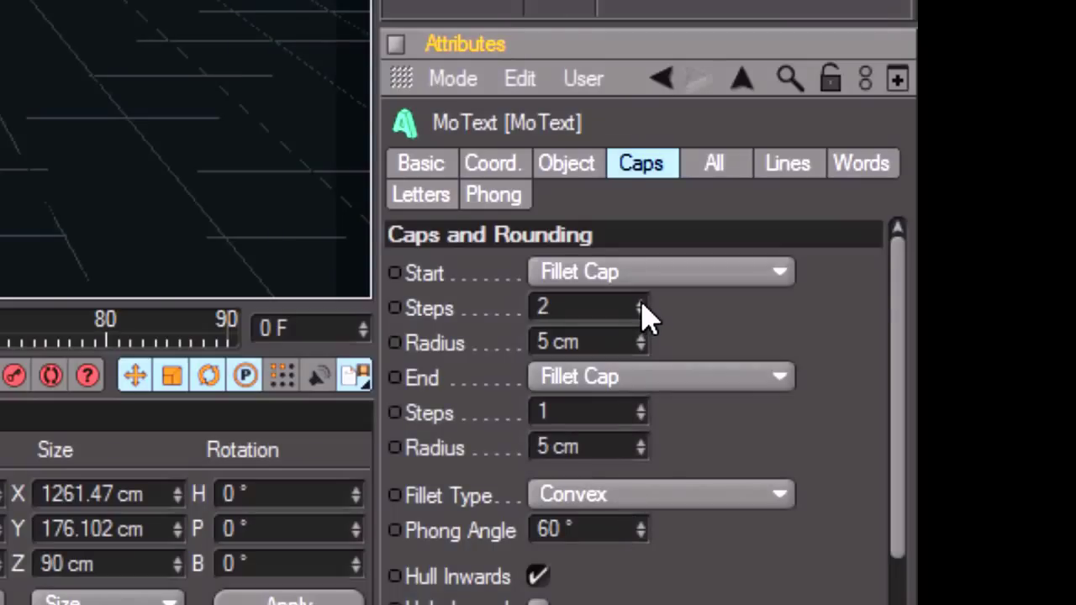
pyautogui.click(640, 409)
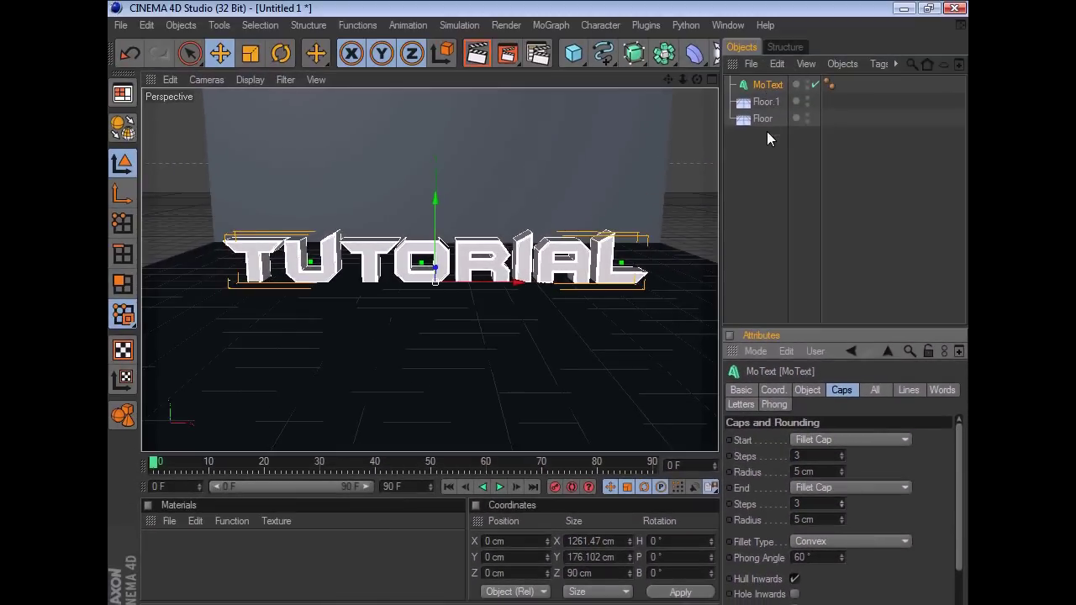
pyautogui.click(756, 155)
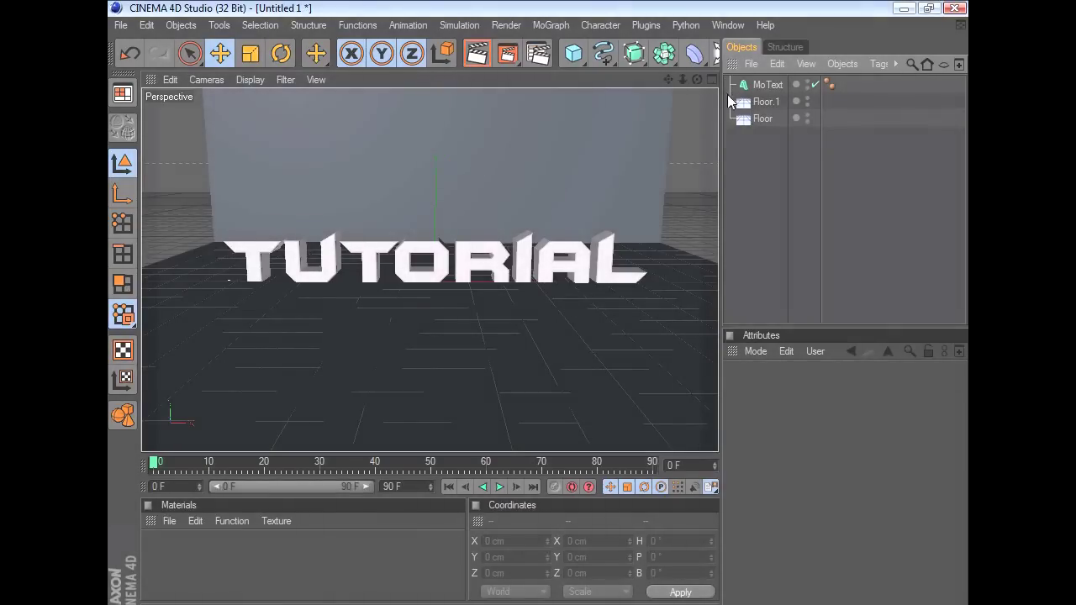
# Step: Add an Omni light and place it above and in front of the text, at about Y 356 cm and Z -244 cm
pyautogui.click(717, 55)
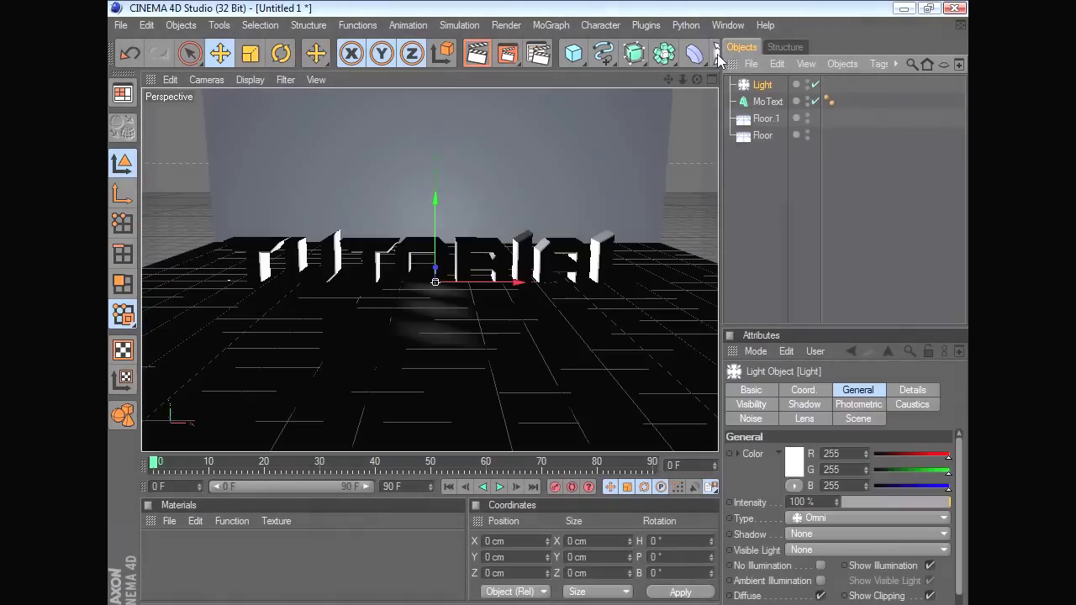
pyautogui.moveTo(449, 221); pyautogui.dragTo(667, 144)
pyautogui.moveTo(697, 79); pyautogui.dragTo(453, 90)
pyautogui.moveTo(492, 161); pyautogui.dragTo(432, 163)
pyautogui.moveTo(694, 79); pyautogui.dragTo(671, 84)
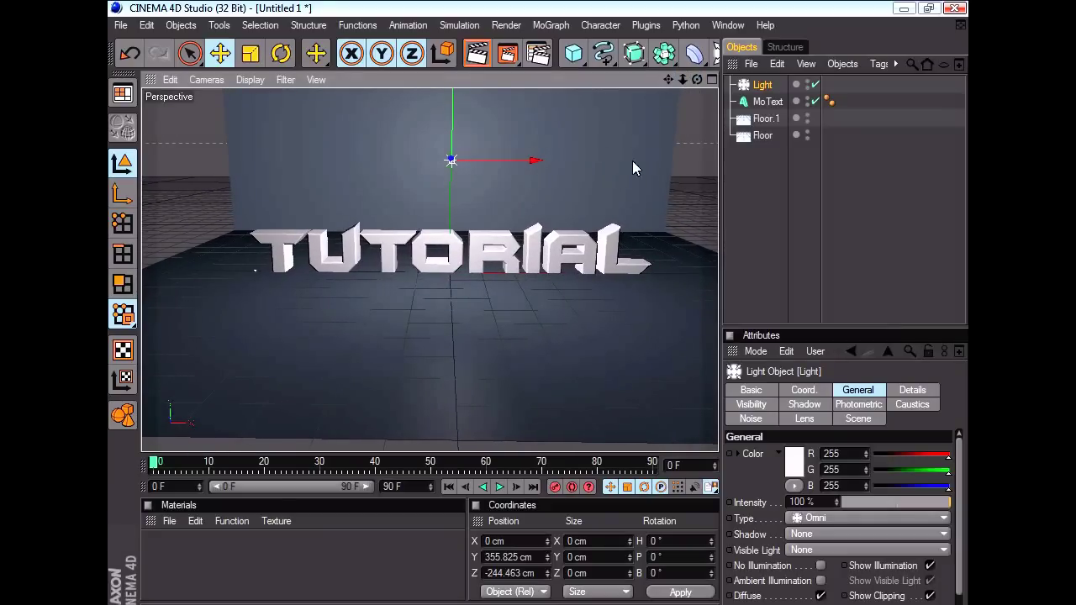
pyautogui.click(777, 200)
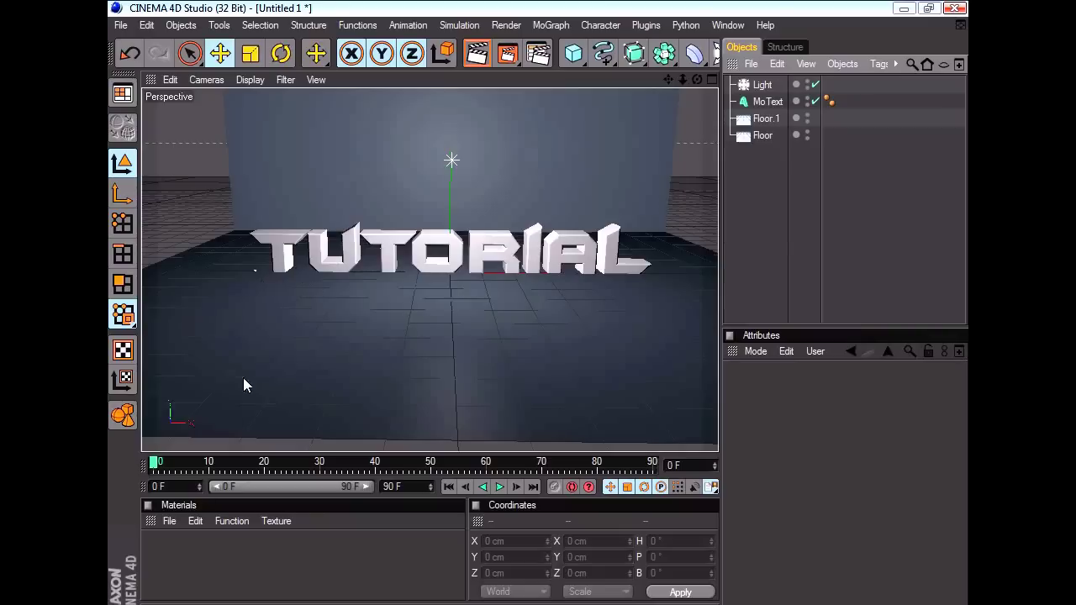
# Step: Create a new material and set its color to black
pyautogui.doubleClick(160, 559)
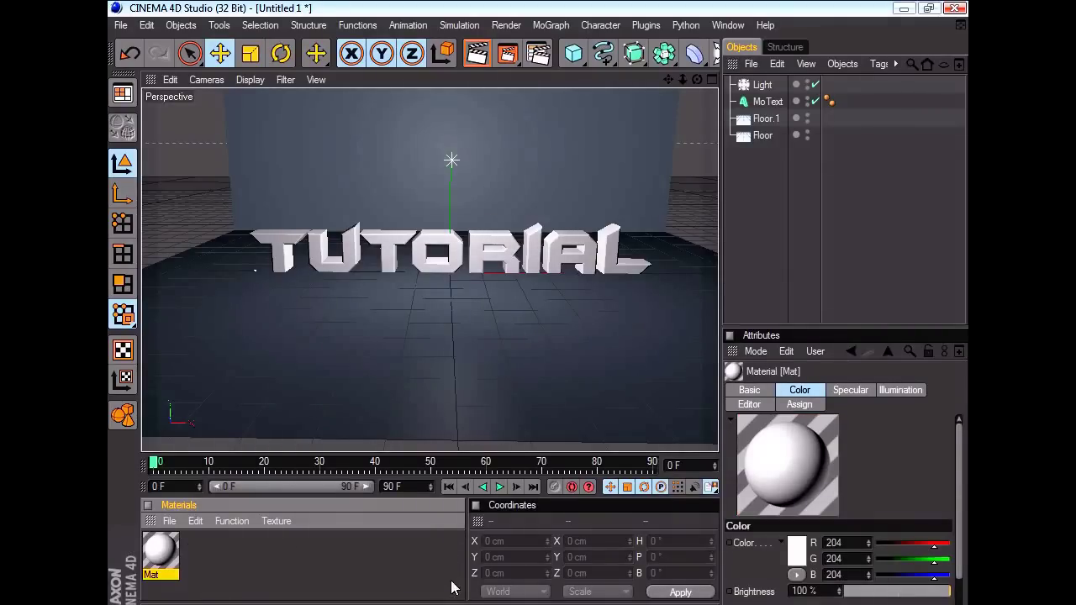
pyautogui.doubleClick(162, 547)
pyautogui.click(284, 241)
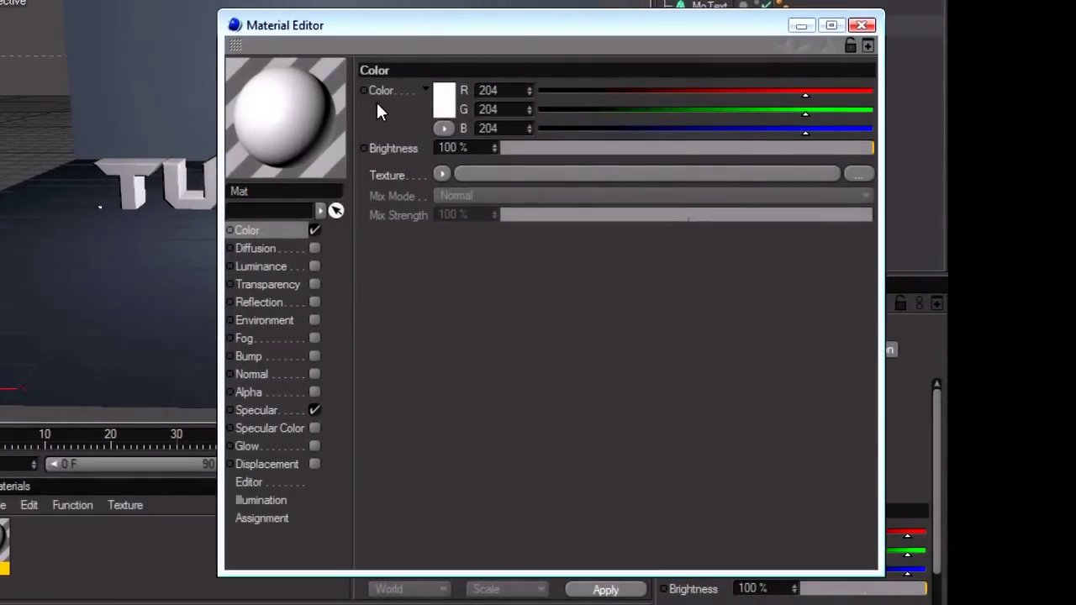
pyautogui.click(443, 99)
pyautogui.moveTo(439, 92); pyautogui.dragTo(298, 134)
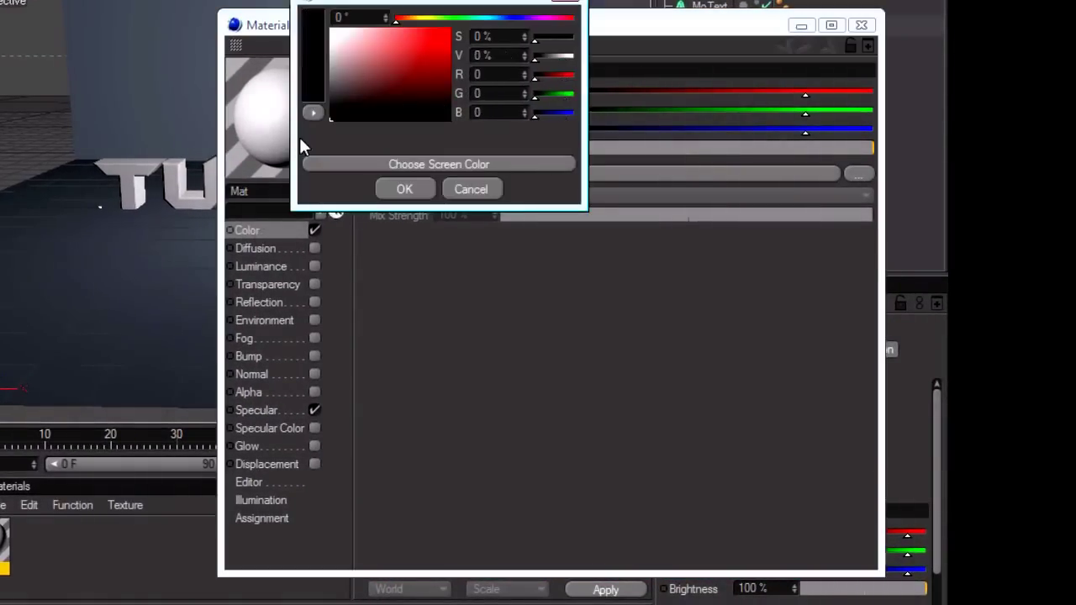
pyautogui.click(402, 190)
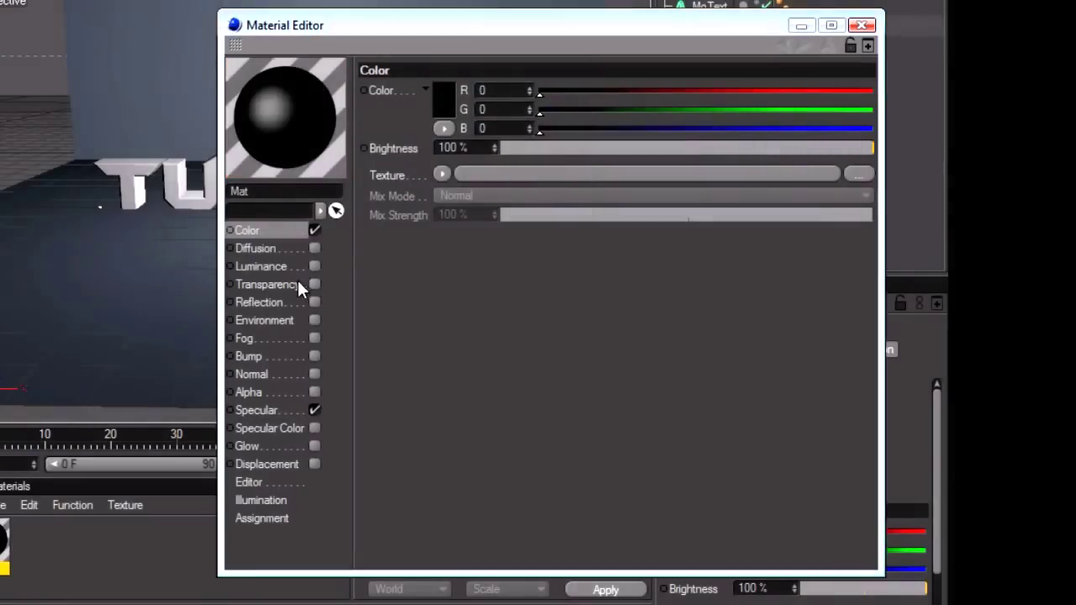
# Step: Enable reflection at 20% brightness on the black material and apply the material to the MoText object
pyautogui.click(279, 303)
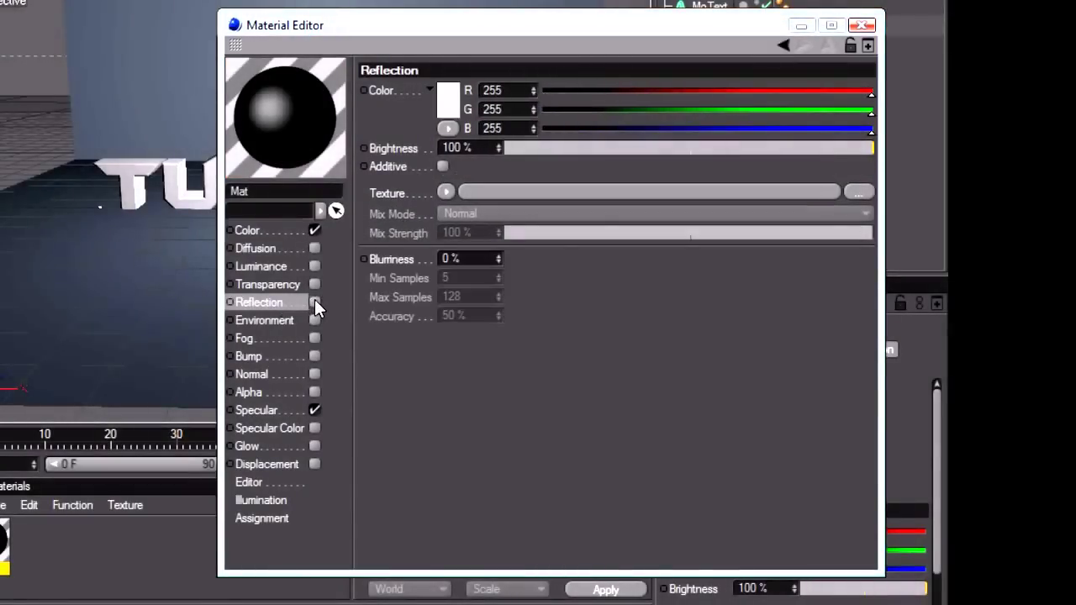
pyautogui.click(314, 302)
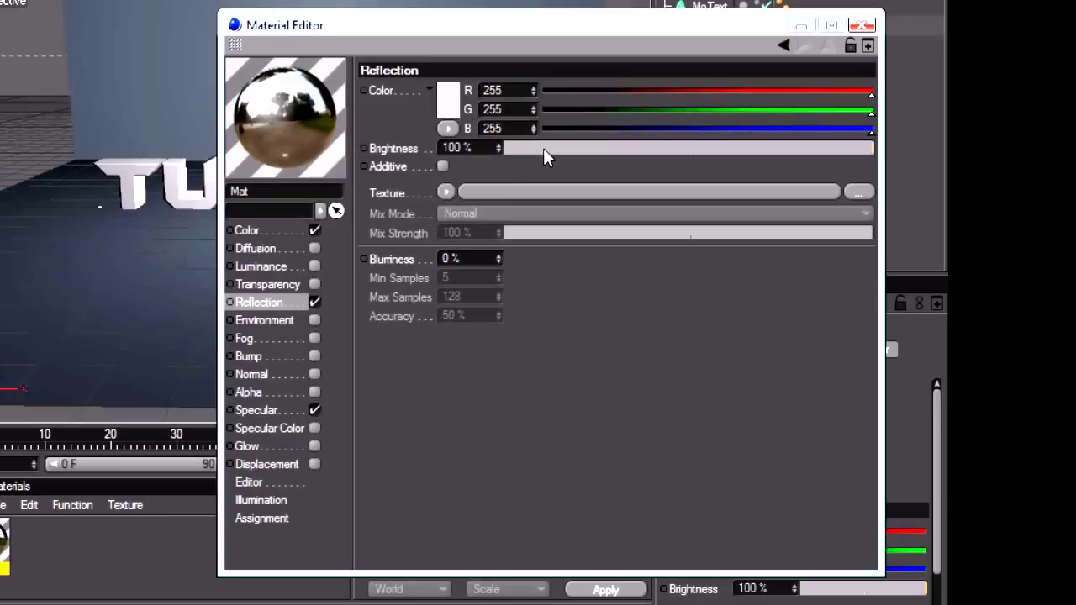
pyautogui.moveTo(545, 150); pyautogui.dragTo(578, 148)
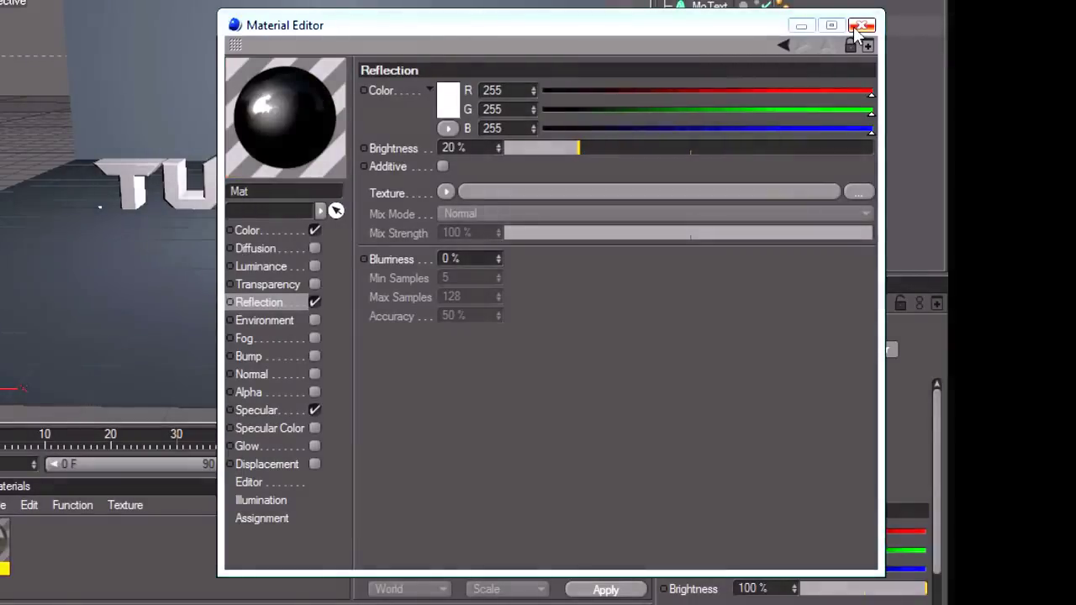
pyautogui.click(861, 24)
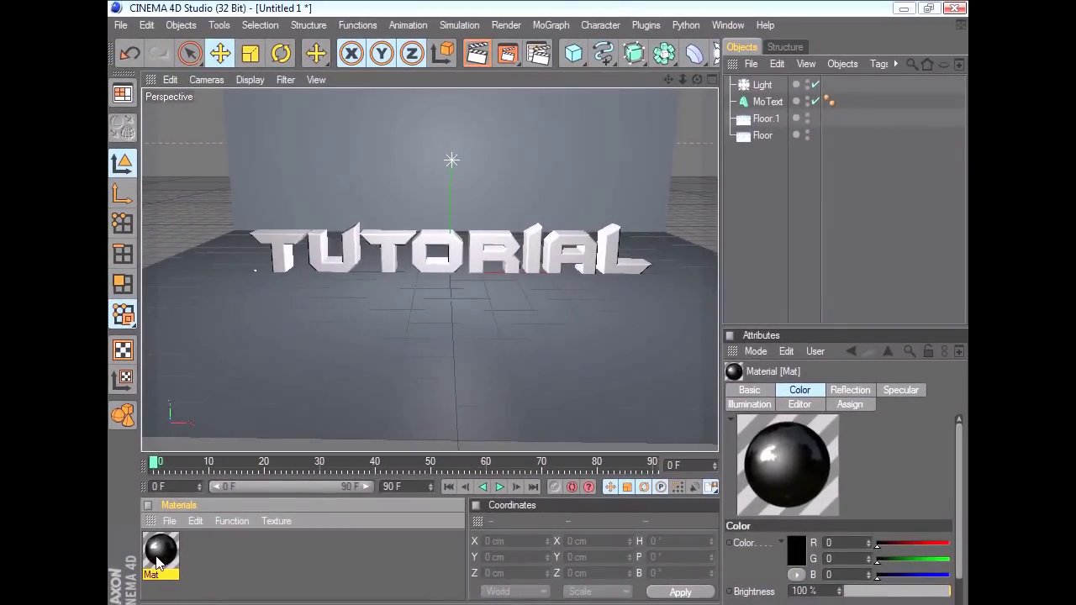
pyautogui.moveTo(157, 563); pyautogui.dragTo(277, 263)
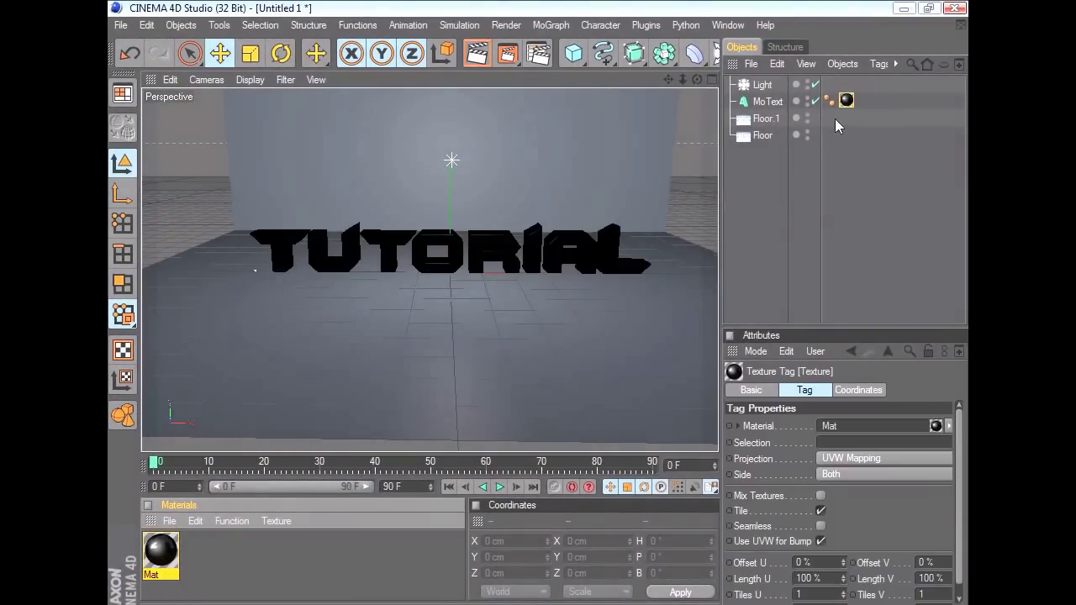
pyautogui.click(798, 182)
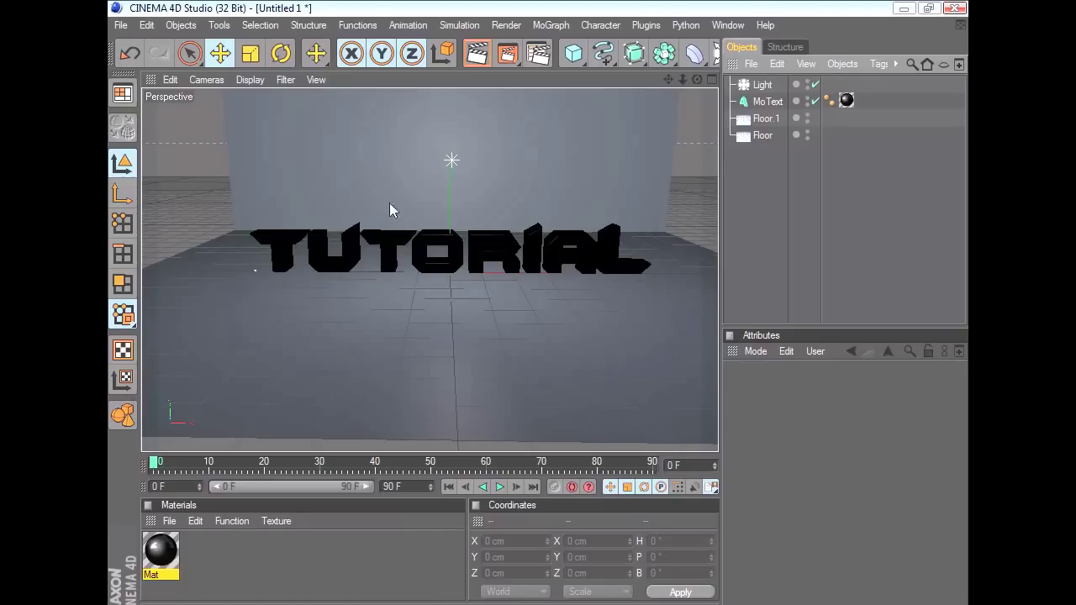
# Step: Create a second material and set its color to pure white, RGB 255, 255, 255
pyautogui.doubleClick(195, 558)
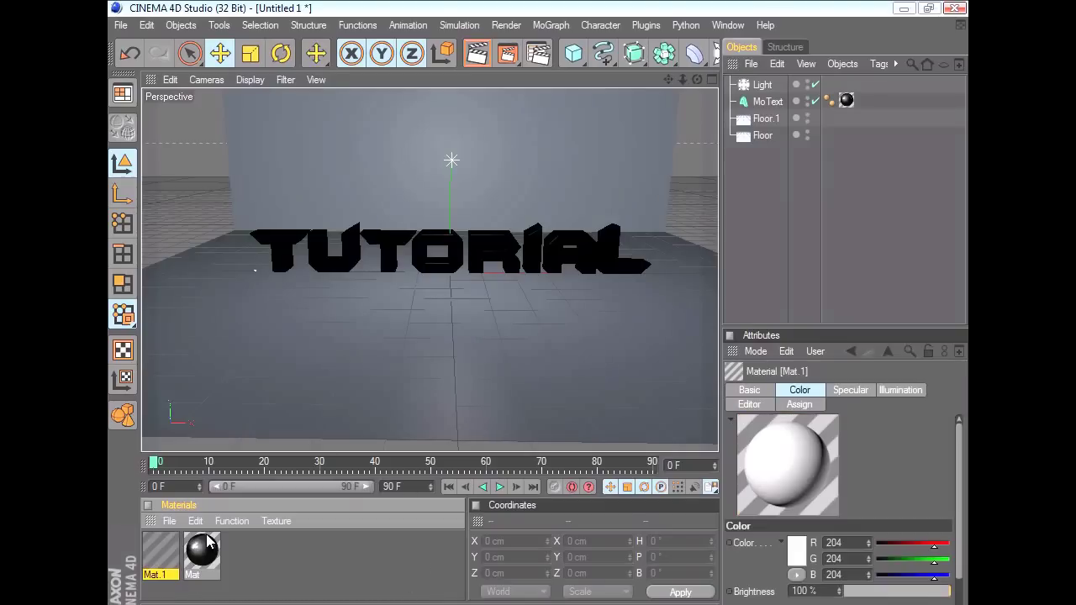
pyautogui.doubleClick(161, 553)
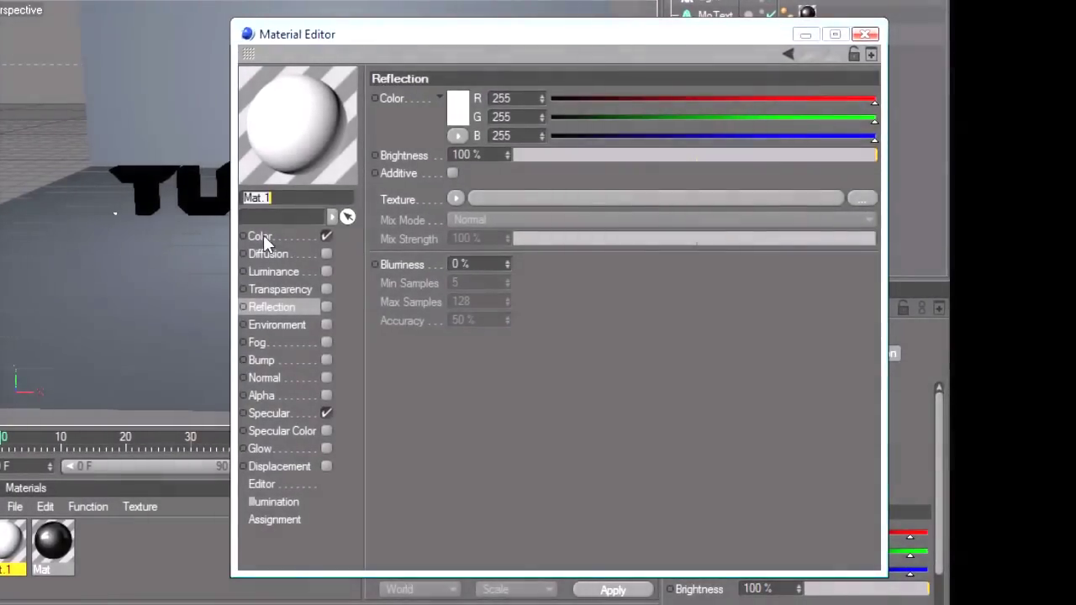
pyautogui.click(263, 235)
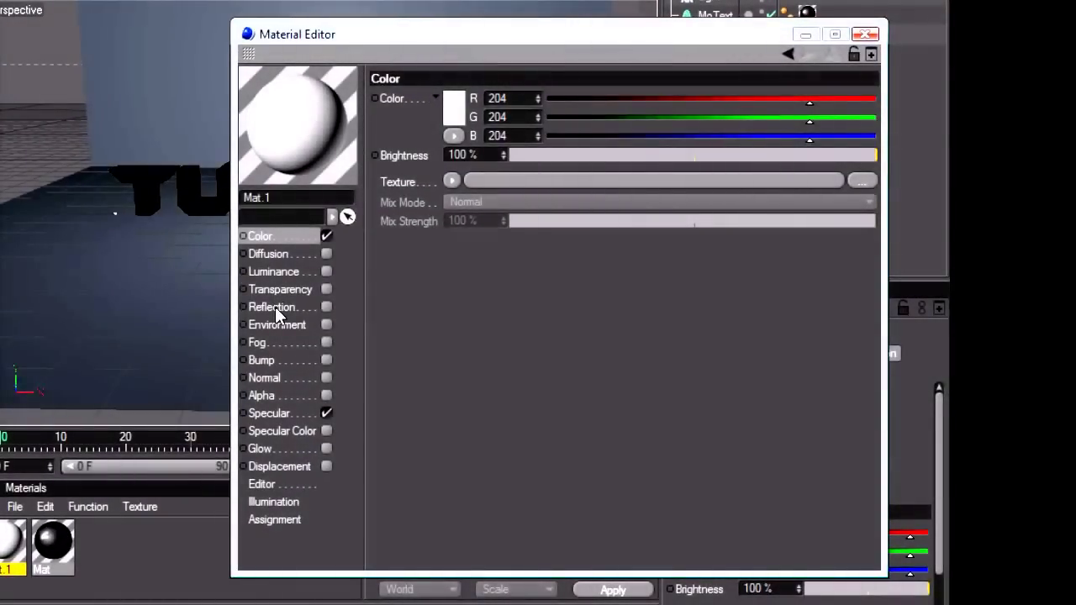
pyautogui.click(275, 307)
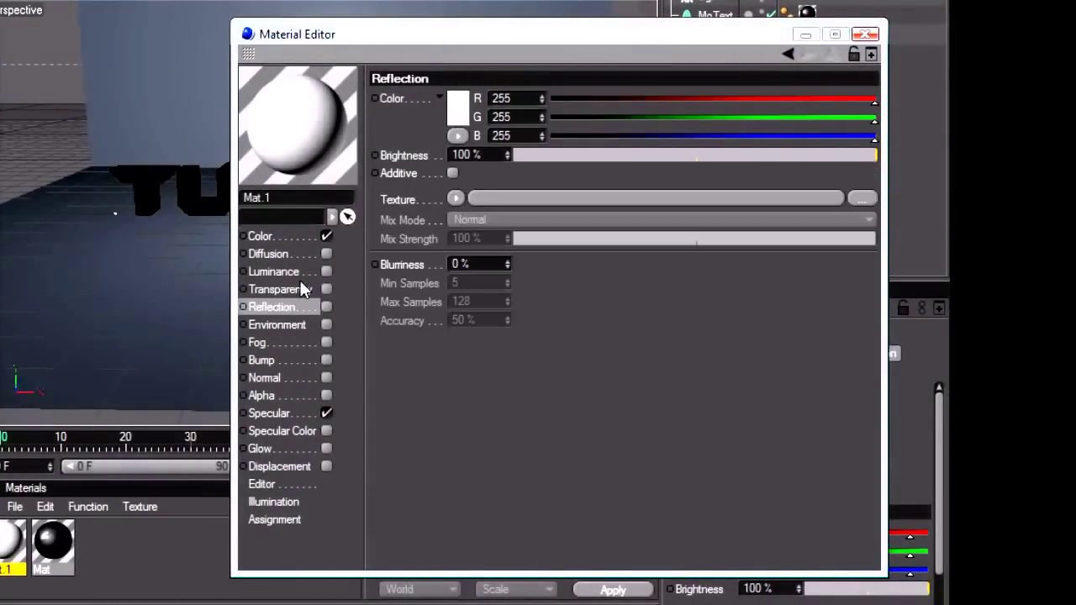
pyautogui.click(263, 235)
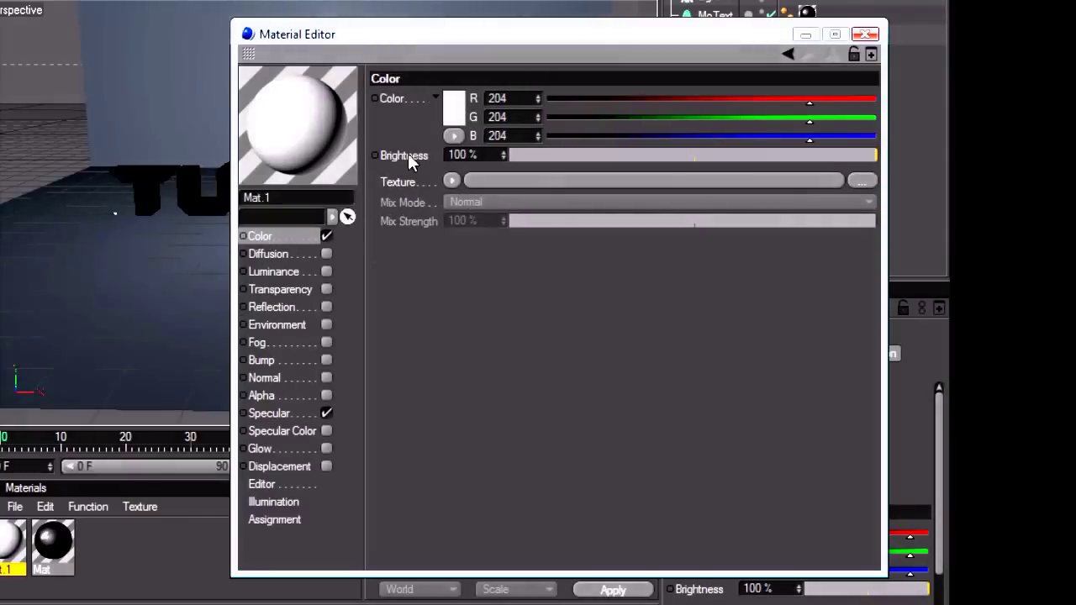
pyautogui.click(454, 109)
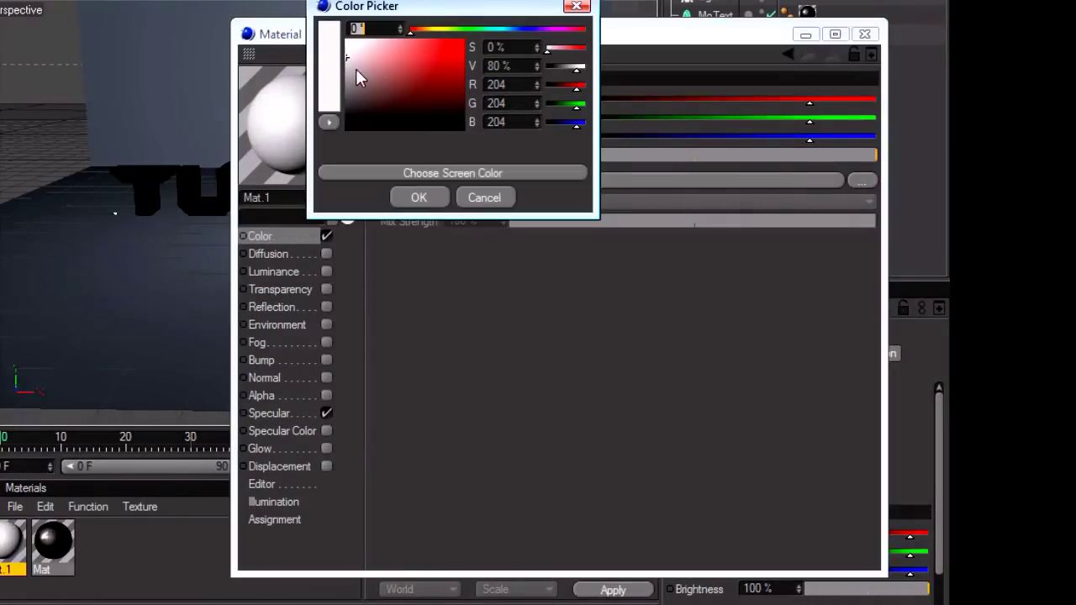
pyautogui.moveTo(353, 64); pyautogui.dragTo(347, 39)
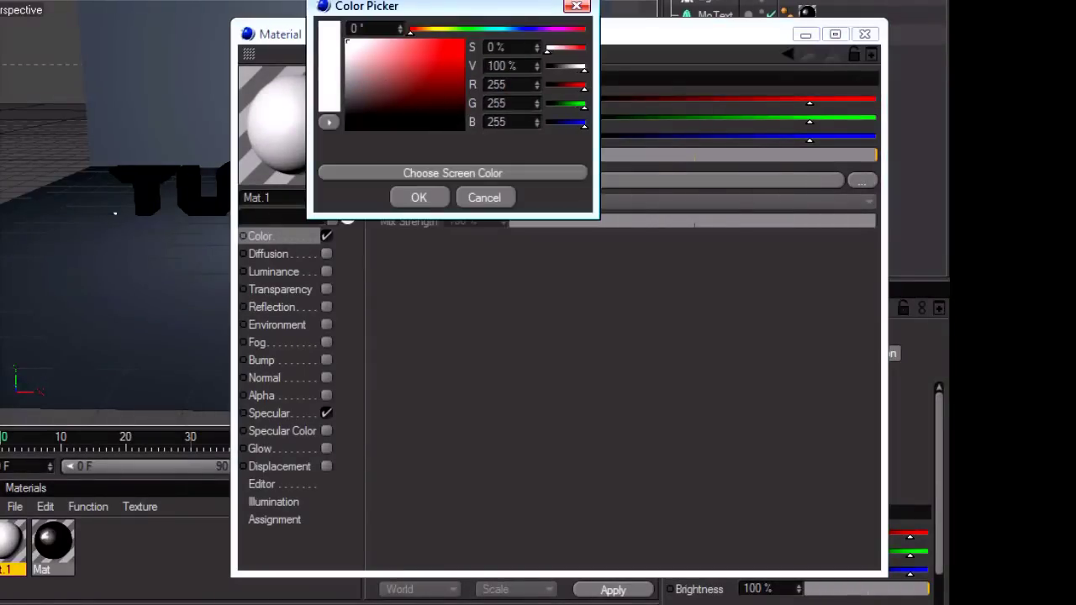
pyautogui.click(419, 198)
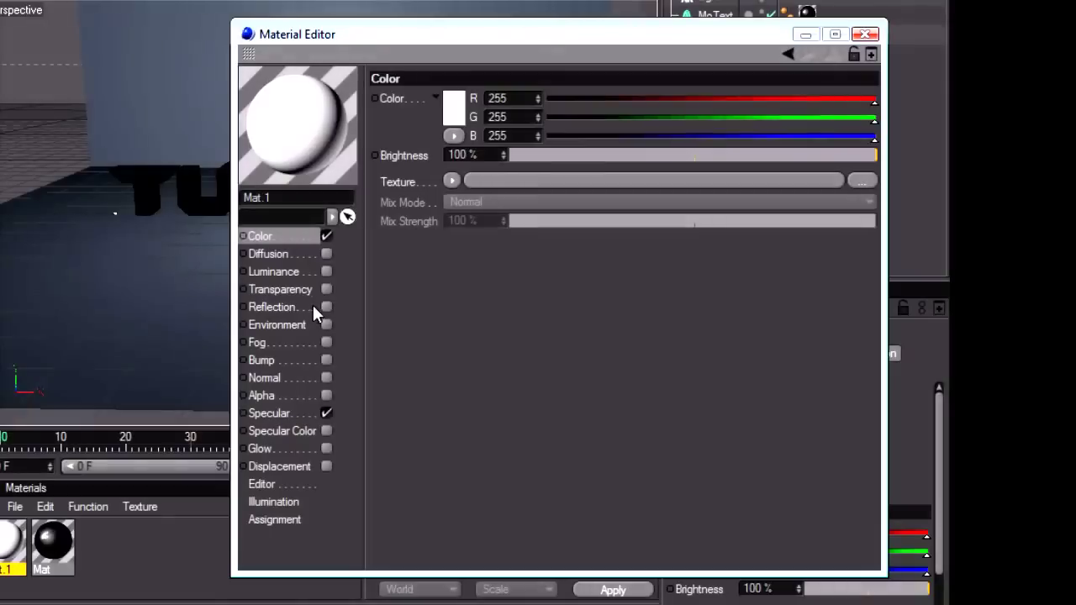
# Step: Enable reflection on the white material with a brightness of 28%, and close the material's settings
pyautogui.click(326, 307)
pyautogui.click(583, 156)
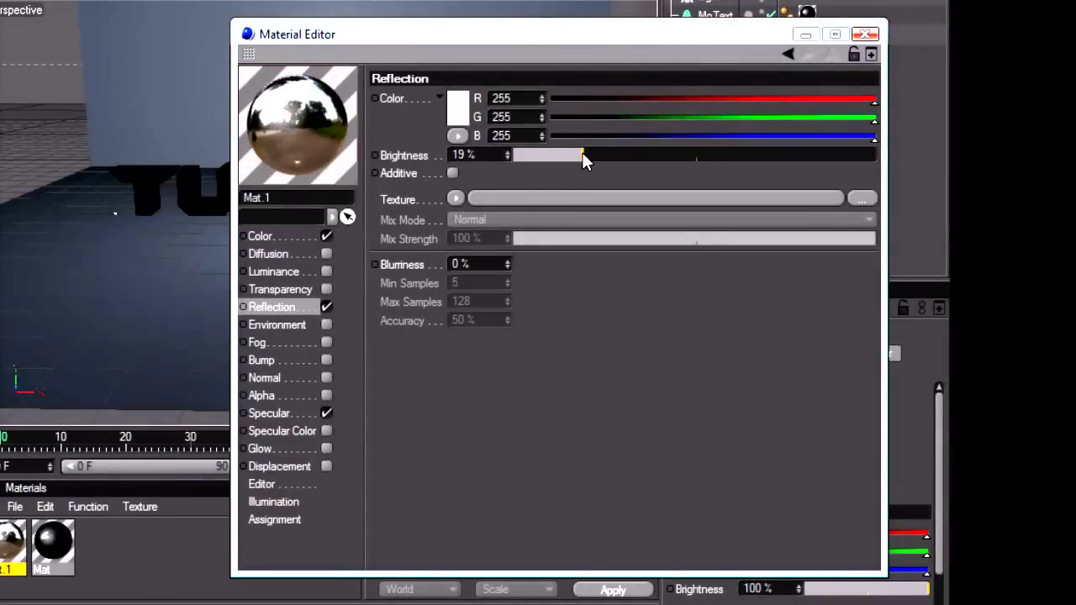
pyautogui.moveTo(582, 152); pyautogui.dragTo(614, 152)
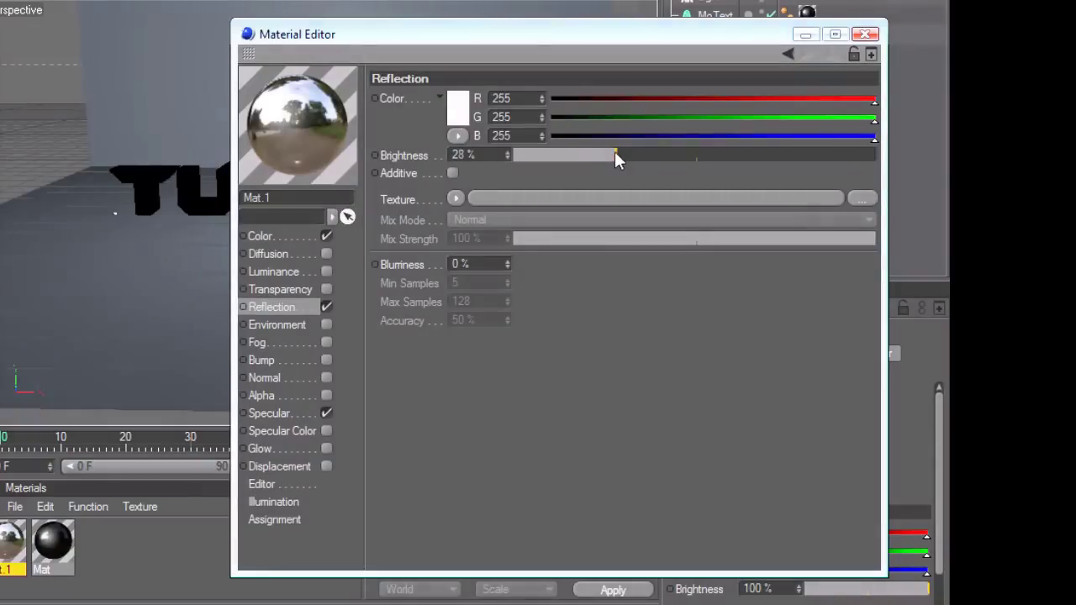
pyautogui.click(865, 33)
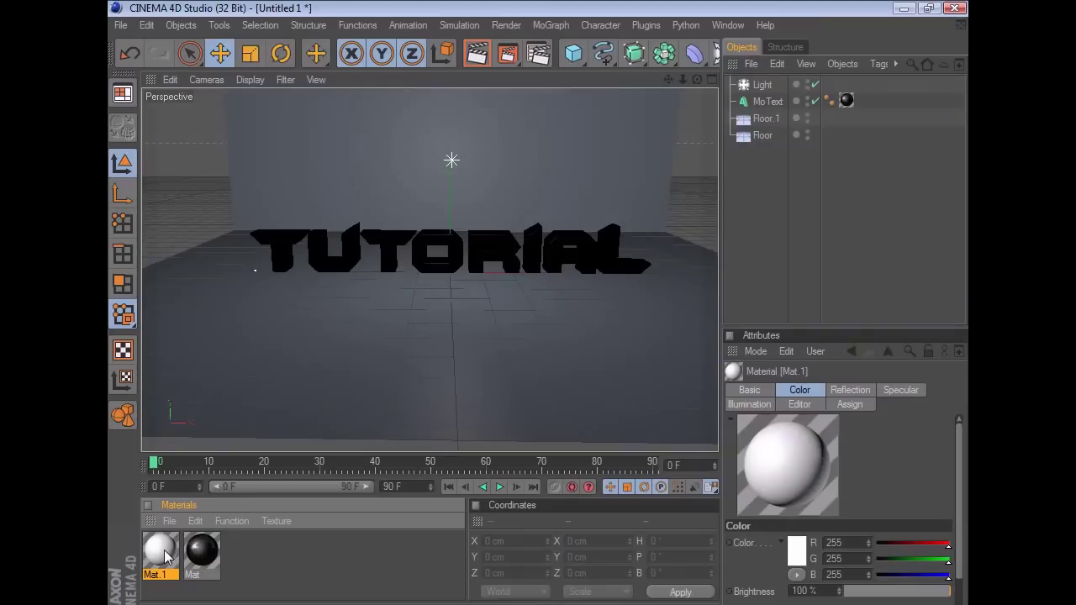
# Step: Apply the white reflective material to both the floor and the back wall
pyautogui.moveTo(50, 543); pyautogui.dragTo(192, 312)
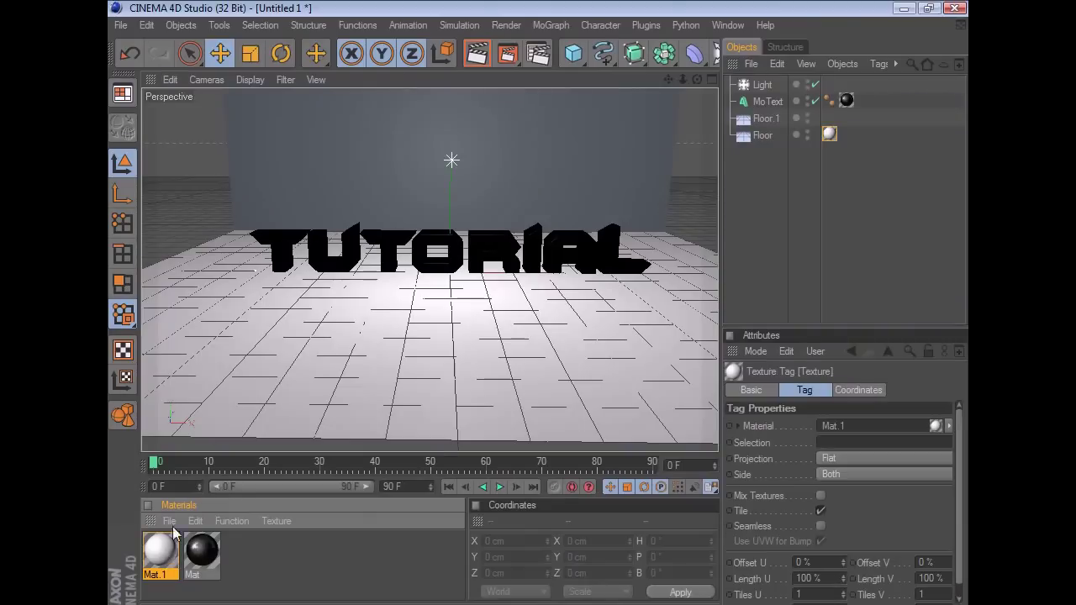
pyautogui.moveTo(161, 551); pyautogui.dragTo(427, 165)
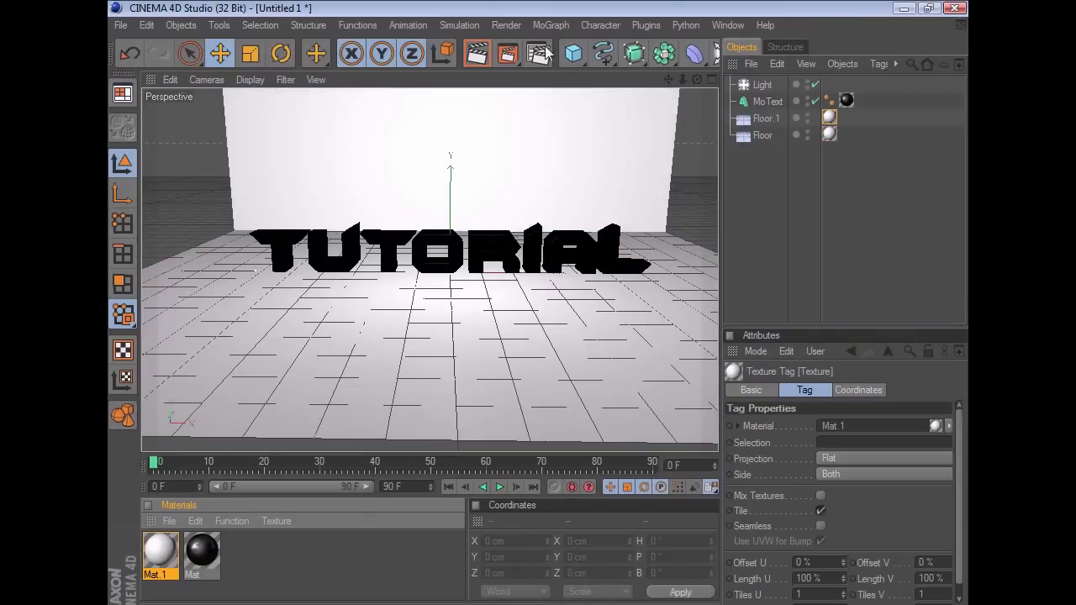
# Step: Render a preview of the scene in the perspective view, and select the MoText object
pyautogui.click(478, 54)
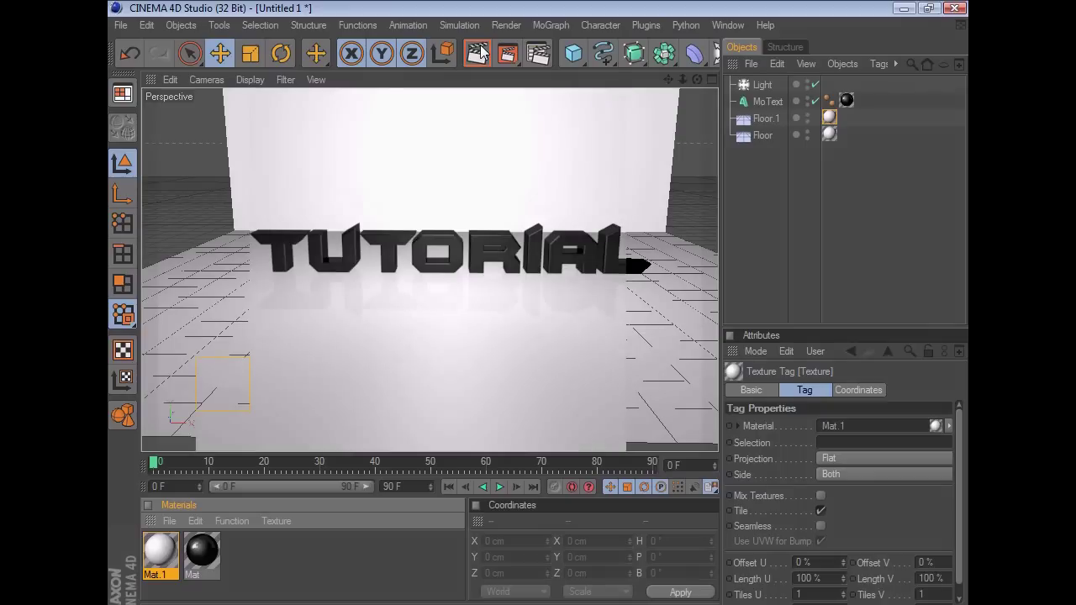
pyautogui.click(753, 238)
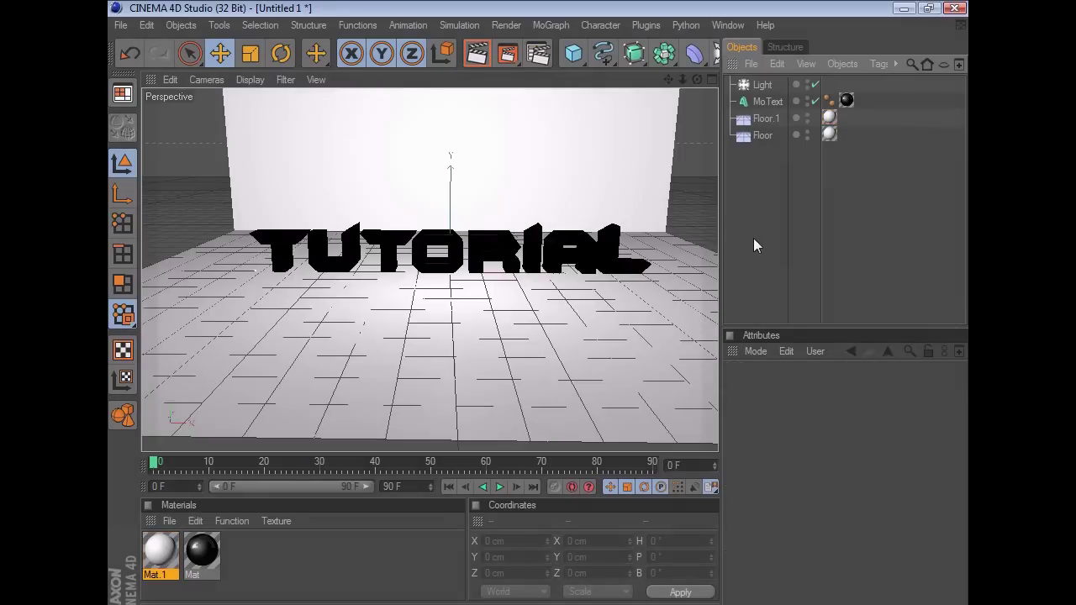
pyautogui.click(765, 101)
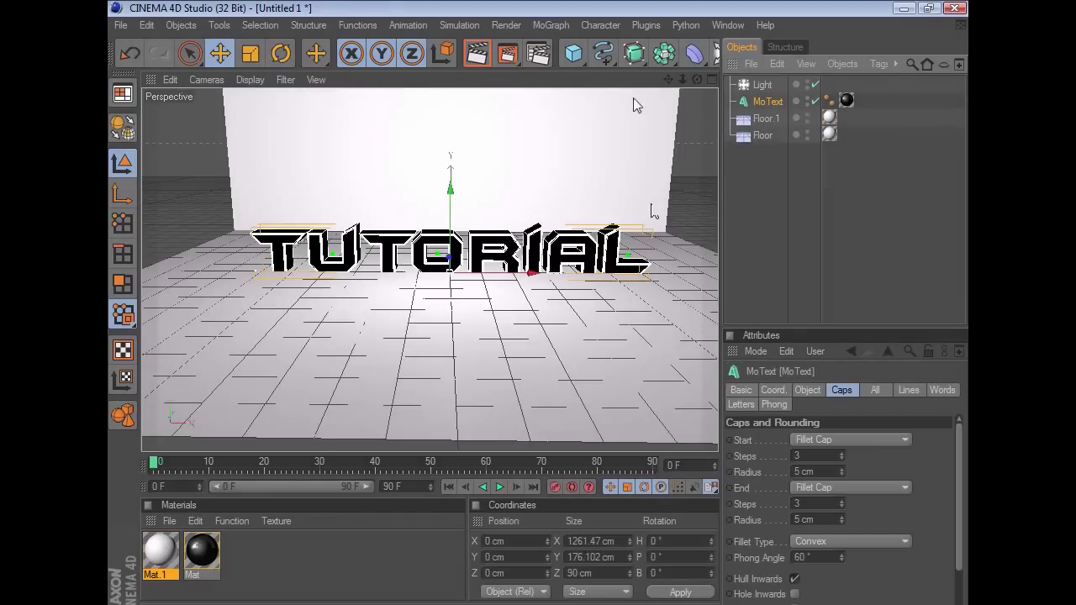
# Step: Scale the MoText up uniformly to about 1477 cm wide and 206 cm high, and activate the Move tool
pyautogui.click(249, 55)
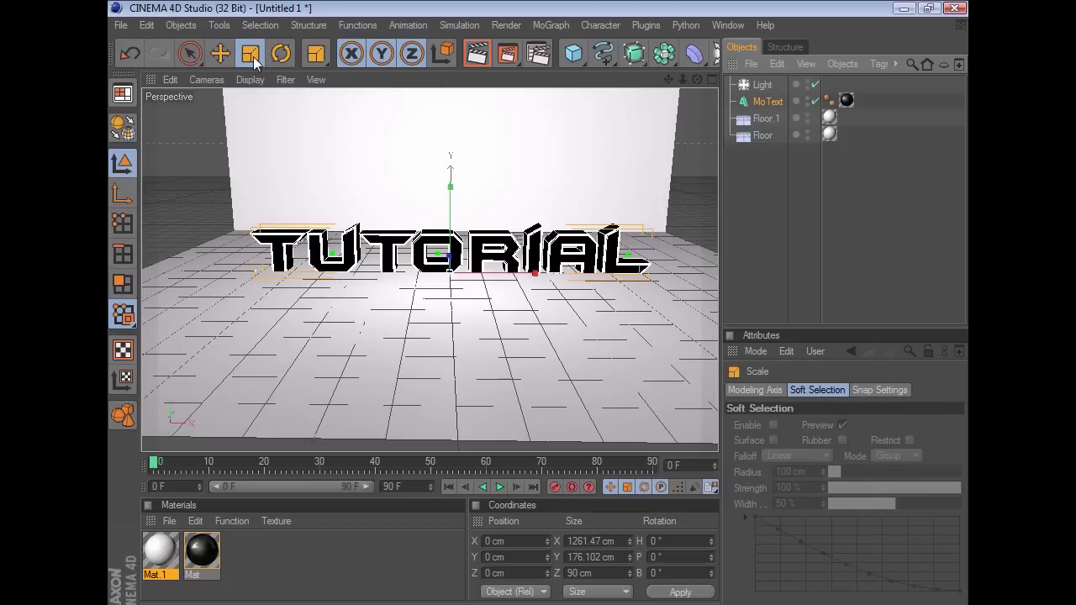
pyautogui.moveTo(339, 166); pyautogui.dragTo(412, 165)
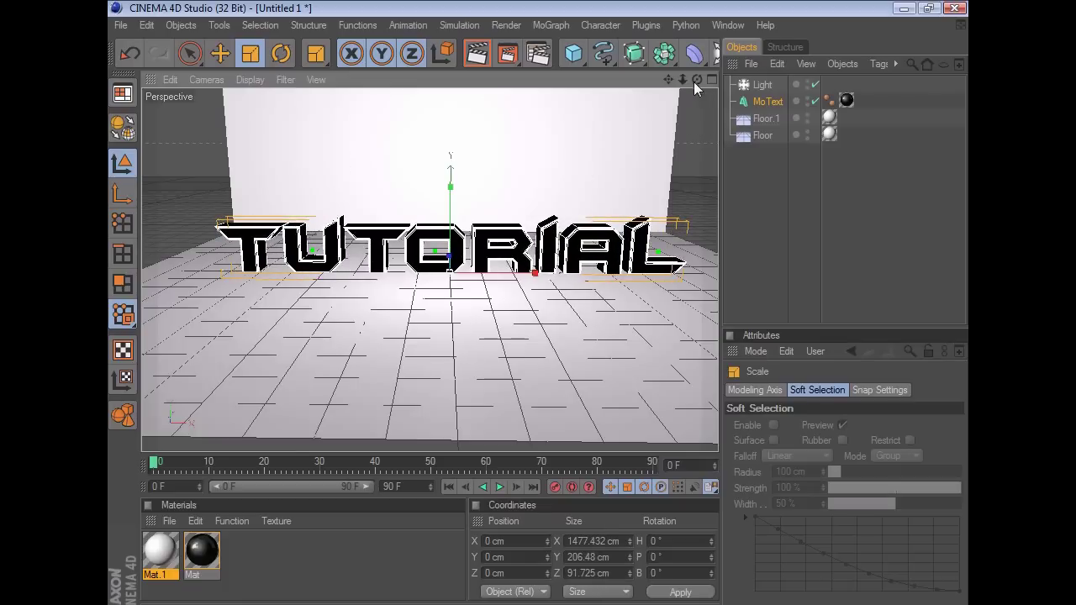
pyautogui.moveTo(671, 78); pyautogui.dragTo(658, 78)
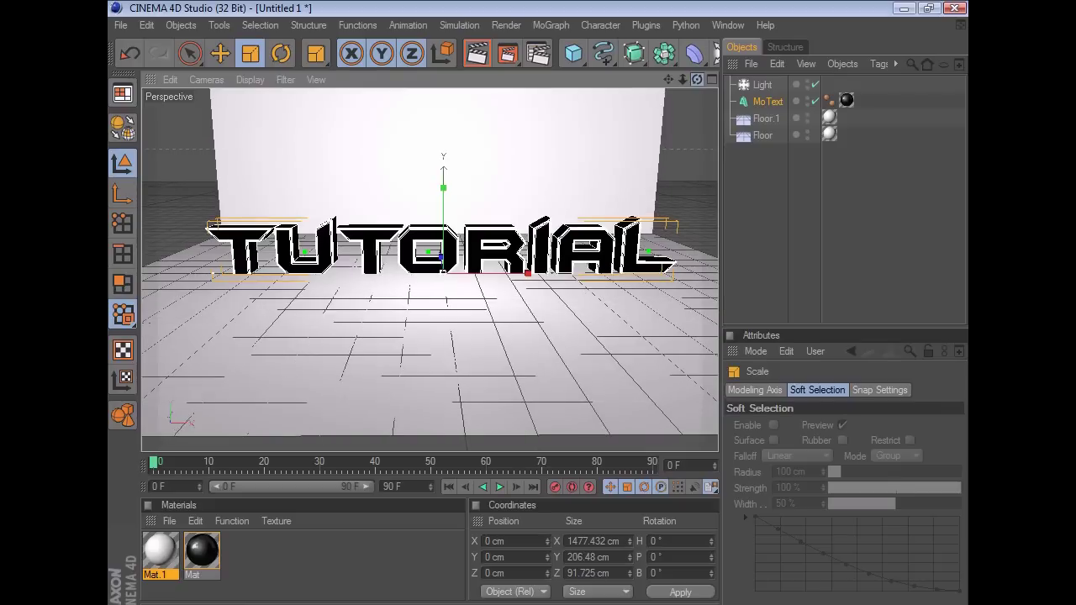
pyautogui.click(219, 53)
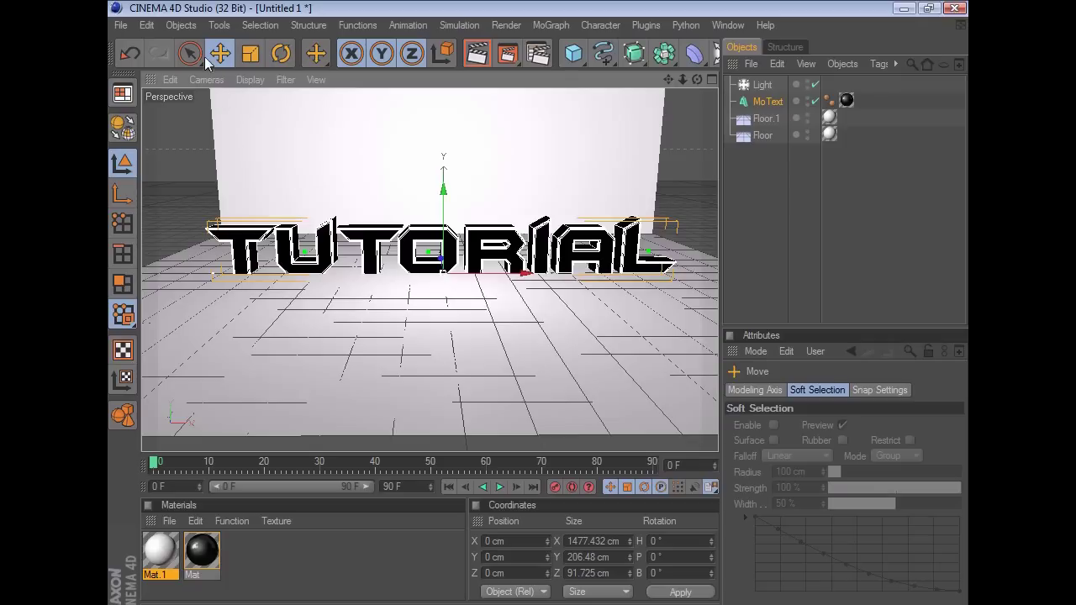
# Step: Set the light's shadow to Shadow Maps (Soft) with a density of 50%, and render a preview of the scene
pyautogui.click(792, 197)
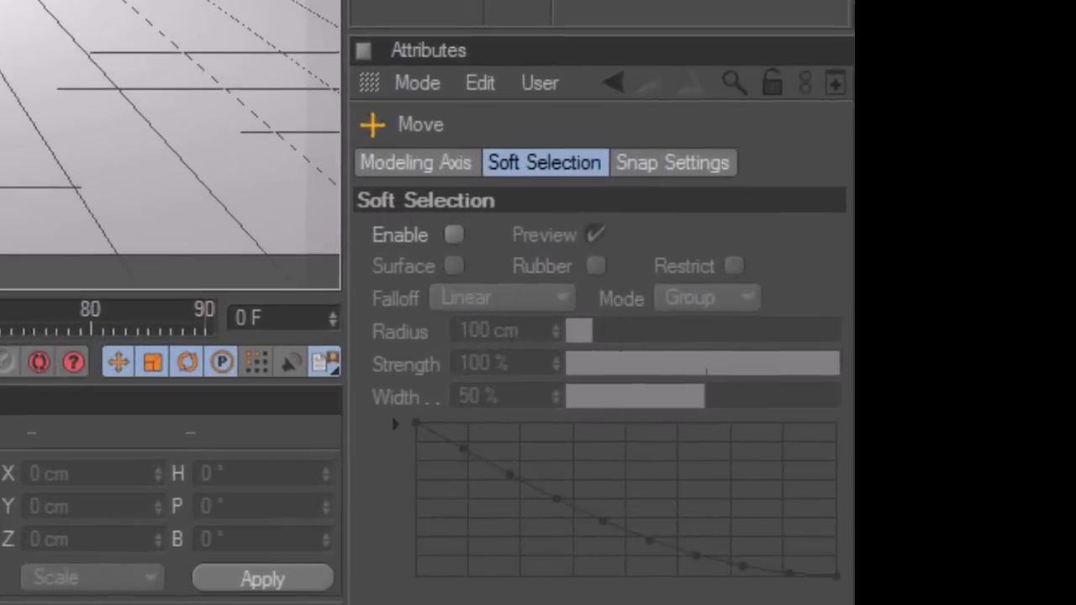
pyautogui.click(437, 2)
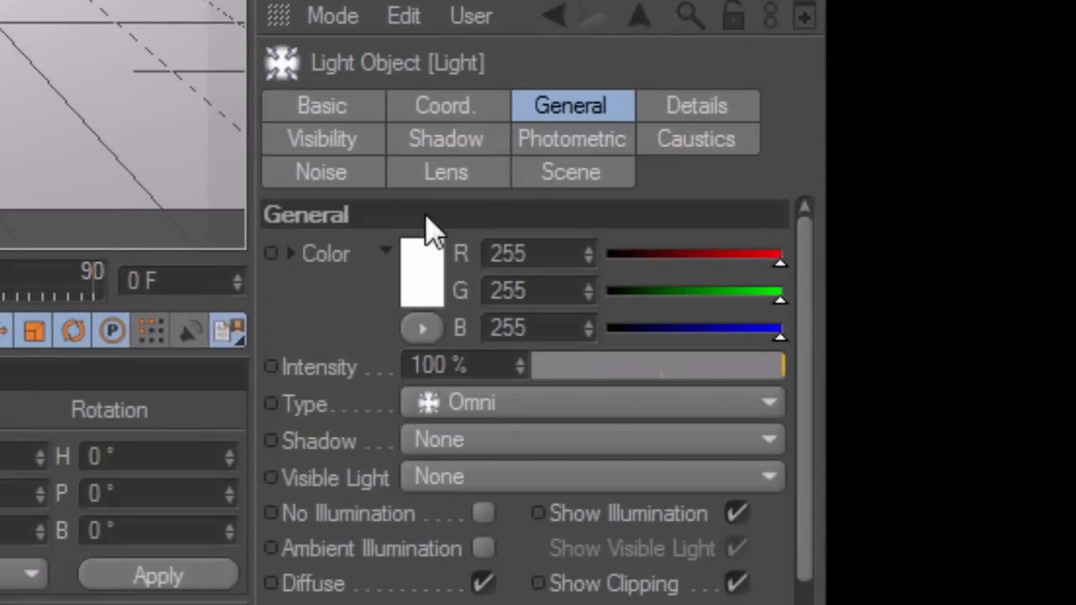
pyautogui.click(448, 143)
pyautogui.click(483, 254)
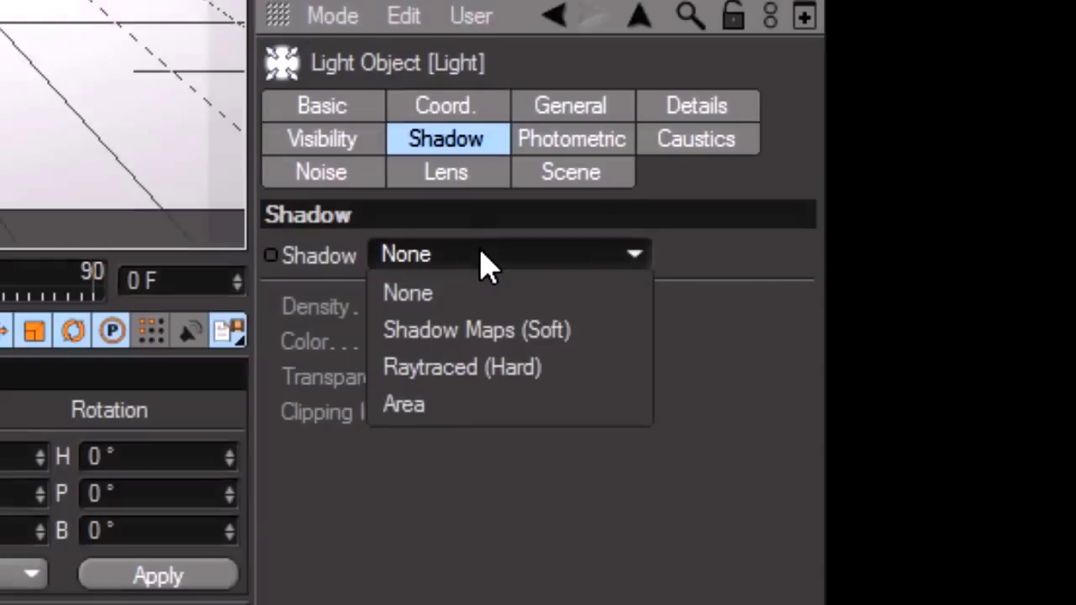
pyautogui.click(521, 337)
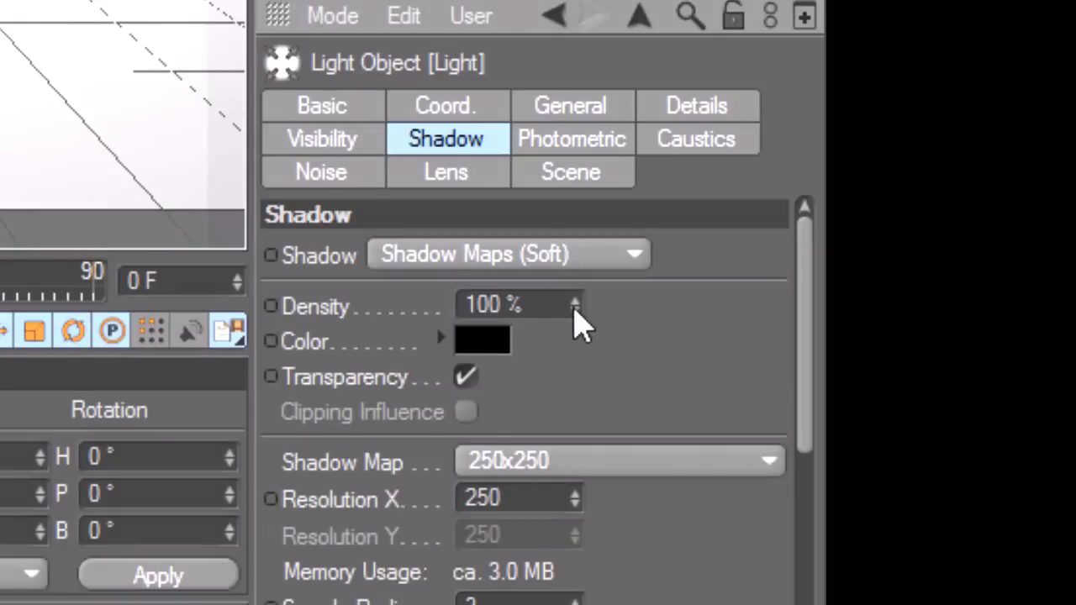
pyautogui.moveTo(574, 311); pyautogui.dragTo(580, 309)
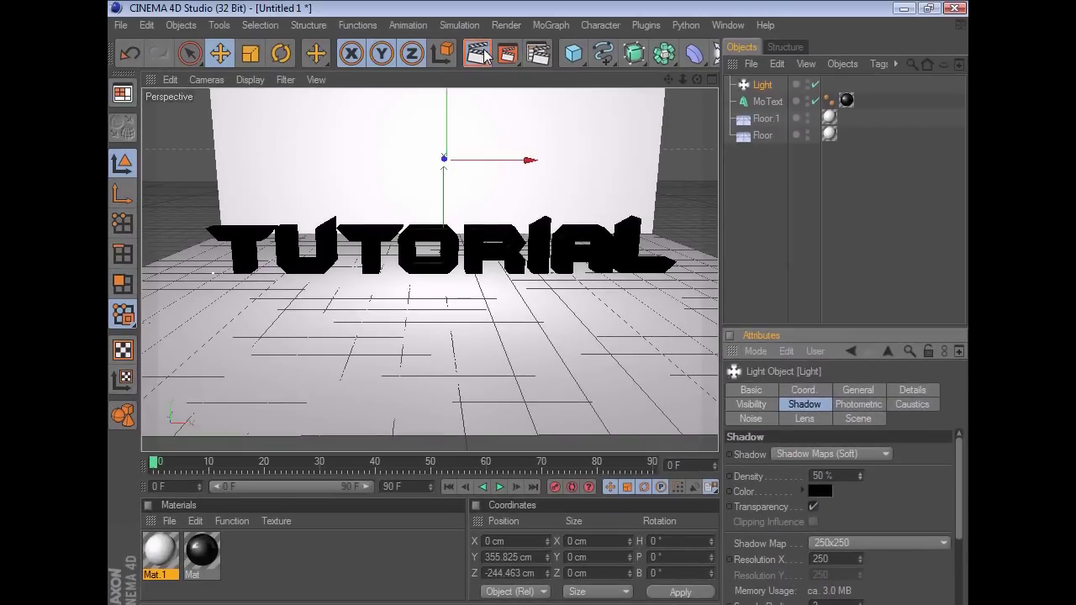
pyautogui.click(477, 54)
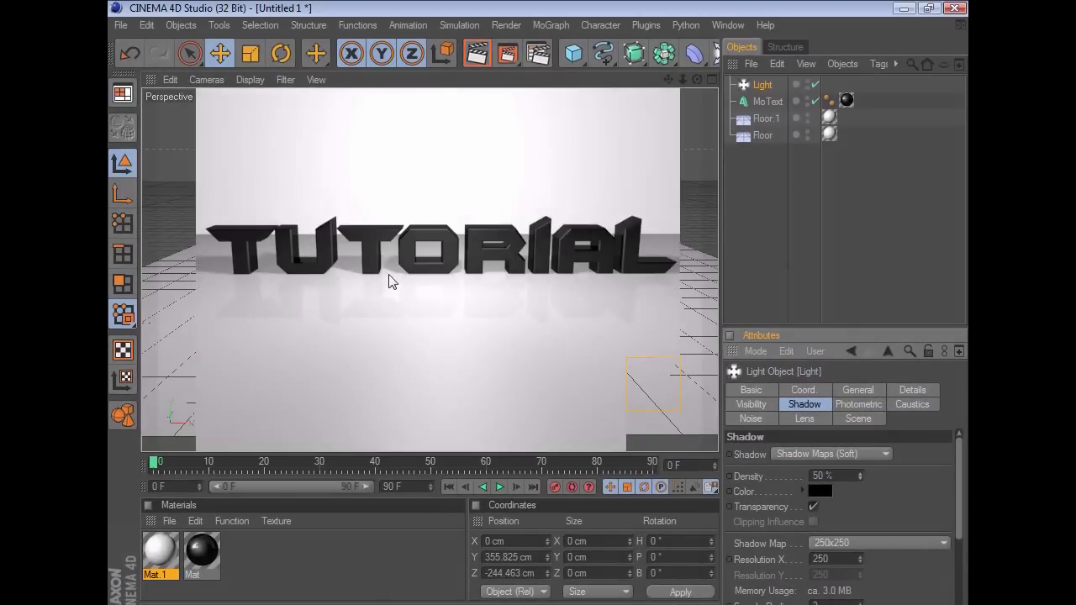
pyautogui.click(751, 217)
# Step: Give the light a Hi-8 lens glow with a brightness of 130%, checking the glow with a render preview
pyautogui.click(761, 85)
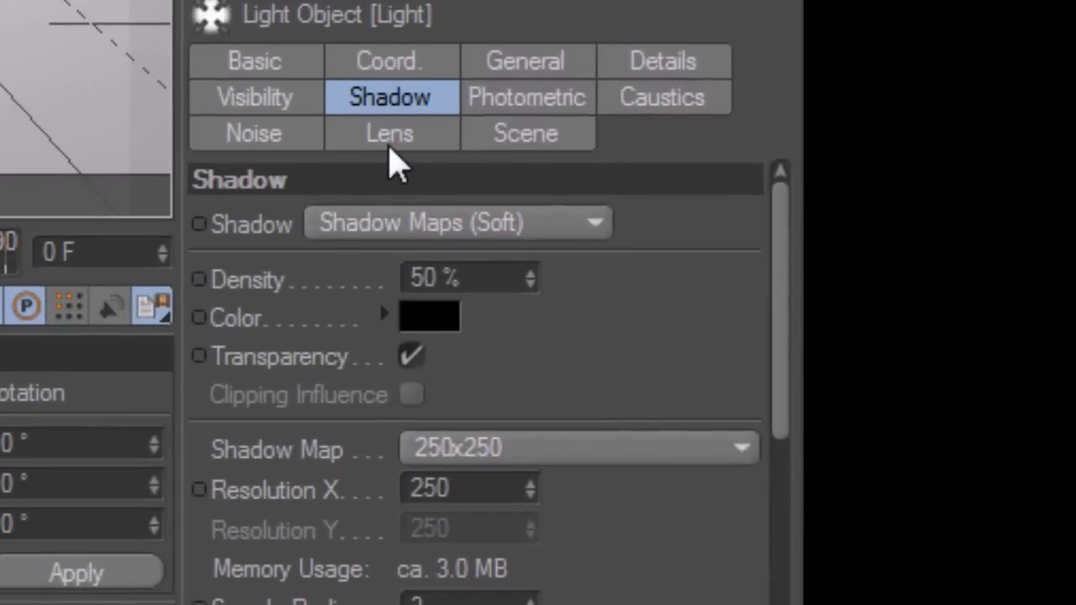
pyautogui.click(804, 422)
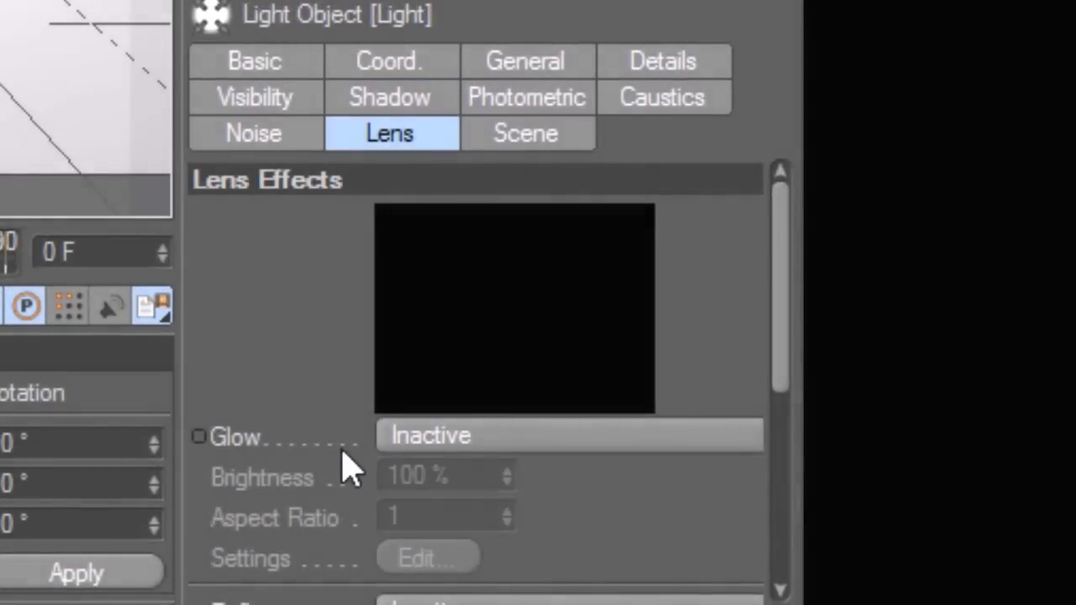
pyautogui.click(392, 440)
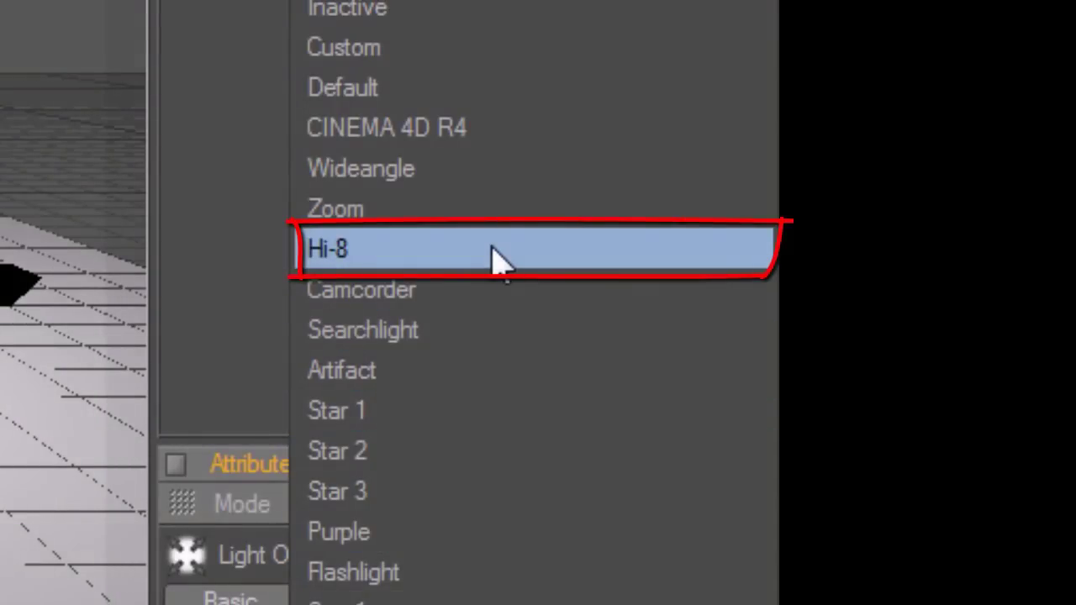
pyautogui.click(496, 261)
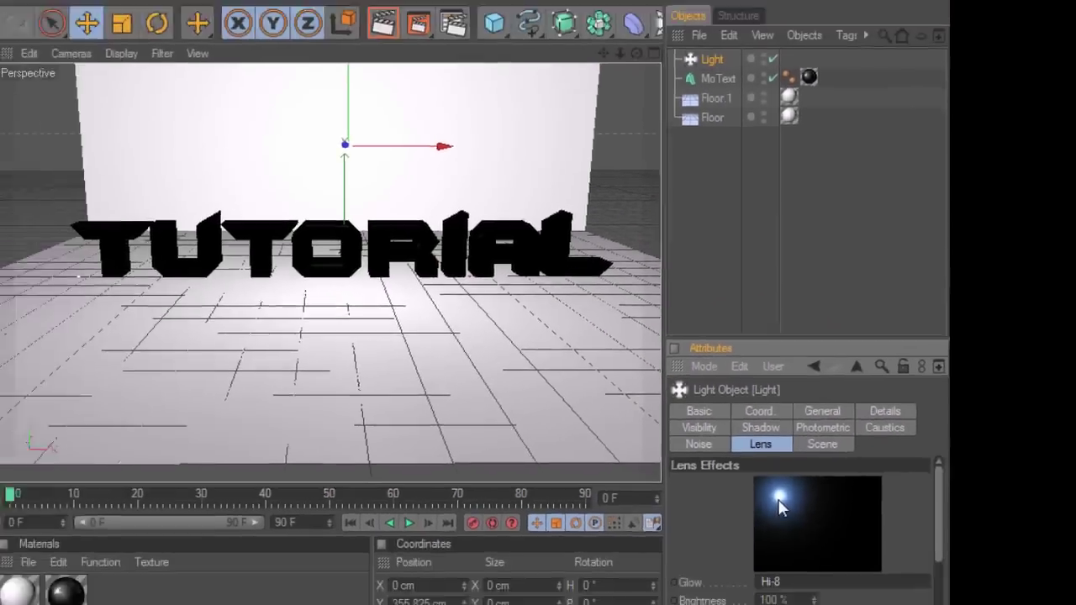
pyautogui.click(388, 25)
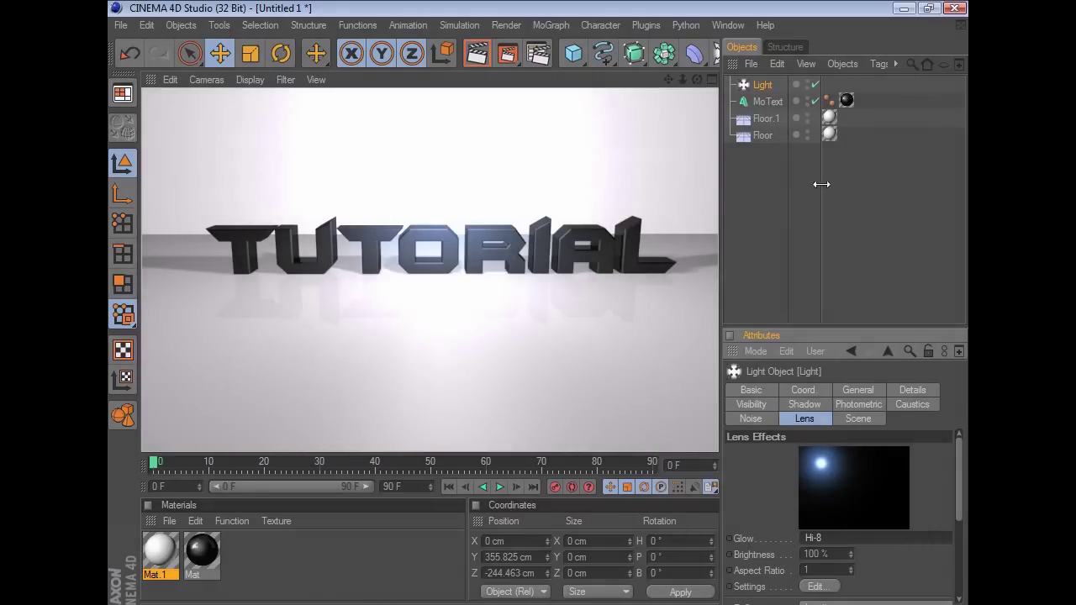
pyautogui.click(805, 290)
pyautogui.click(763, 85)
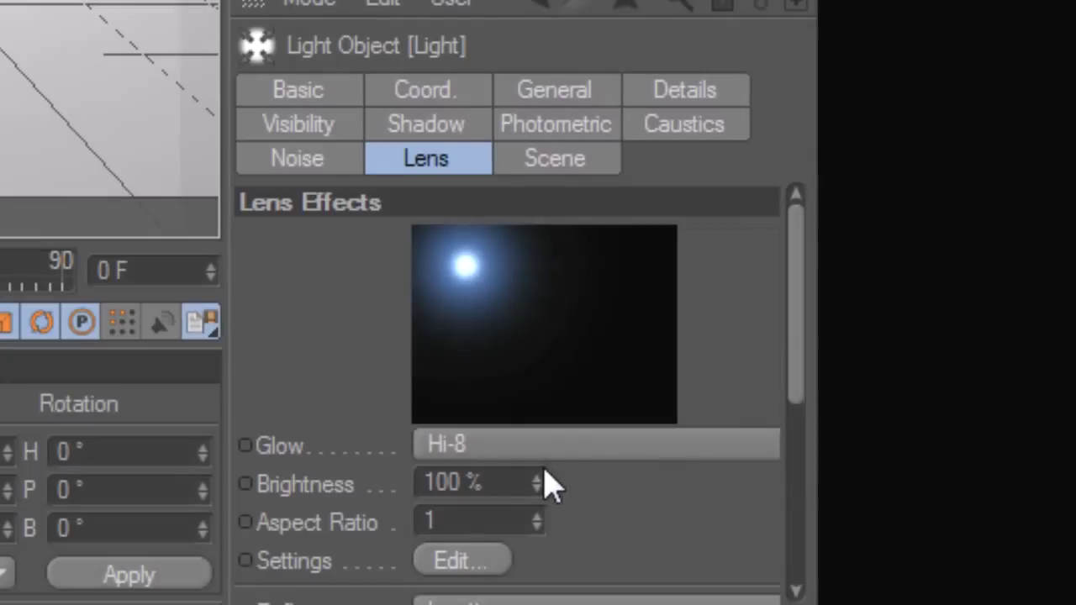
pyautogui.moveTo(536, 477); pyautogui.dragTo(546, 507)
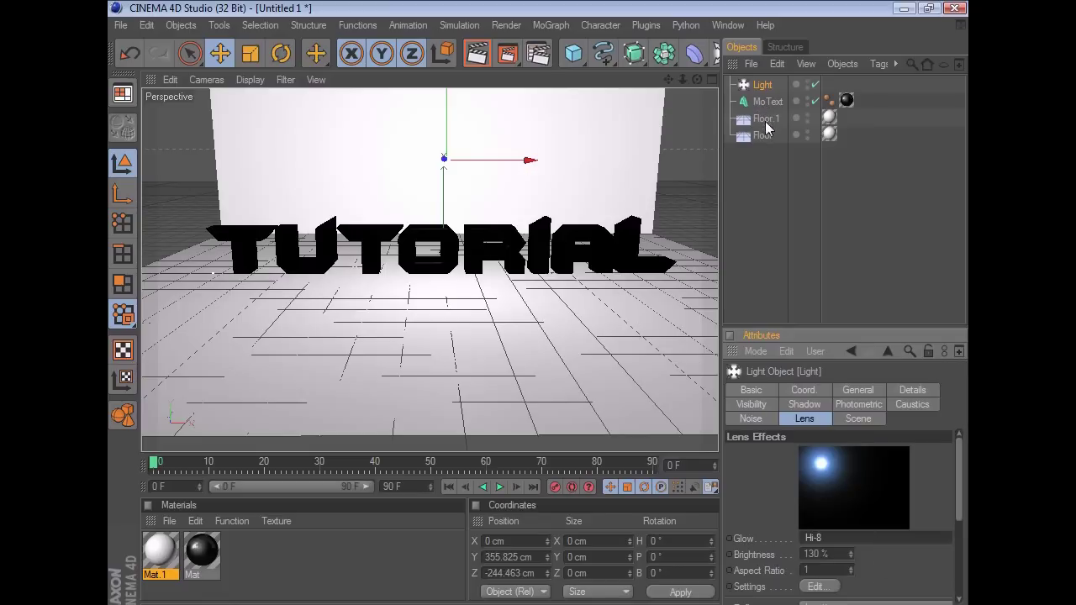
# Step: Add a Dynamics Body tag to the Floor object, and deselect it
pyautogui.click(765, 136)
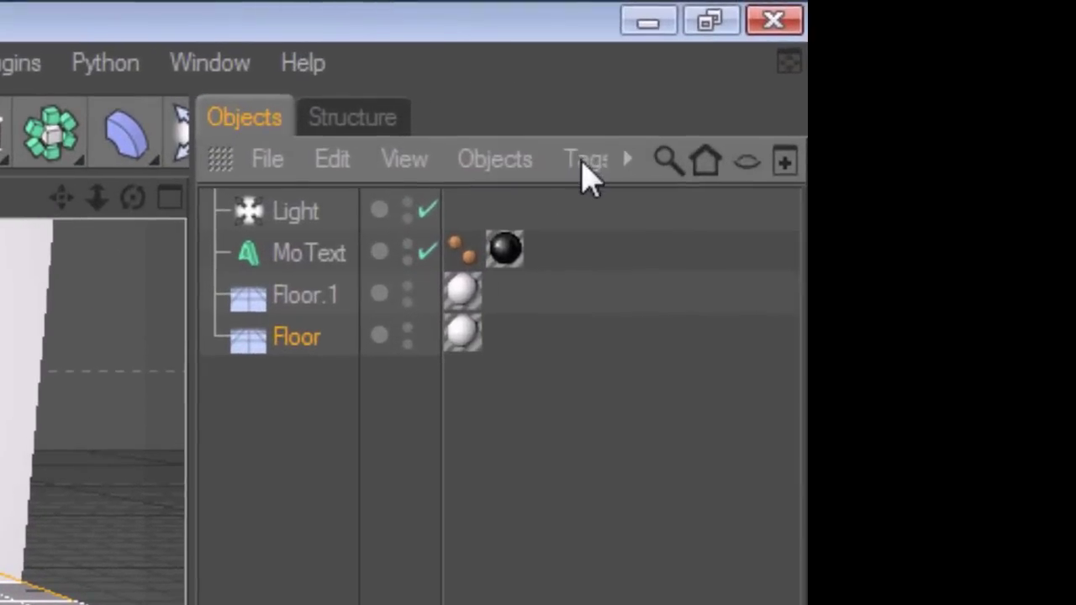
pyautogui.click(878, 65)
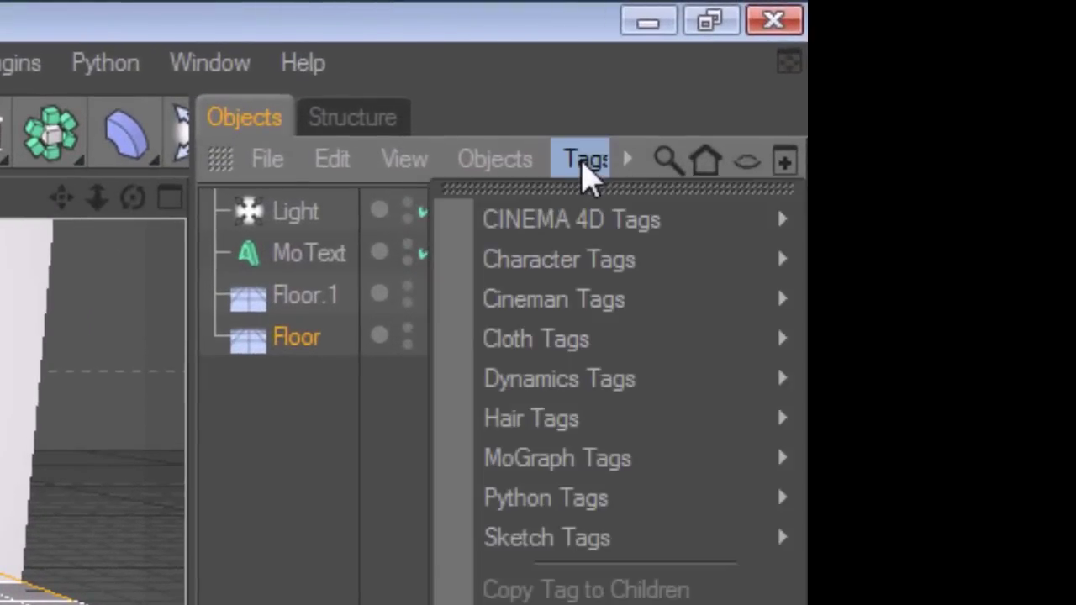
pyautogui.moveTo(594, 392)
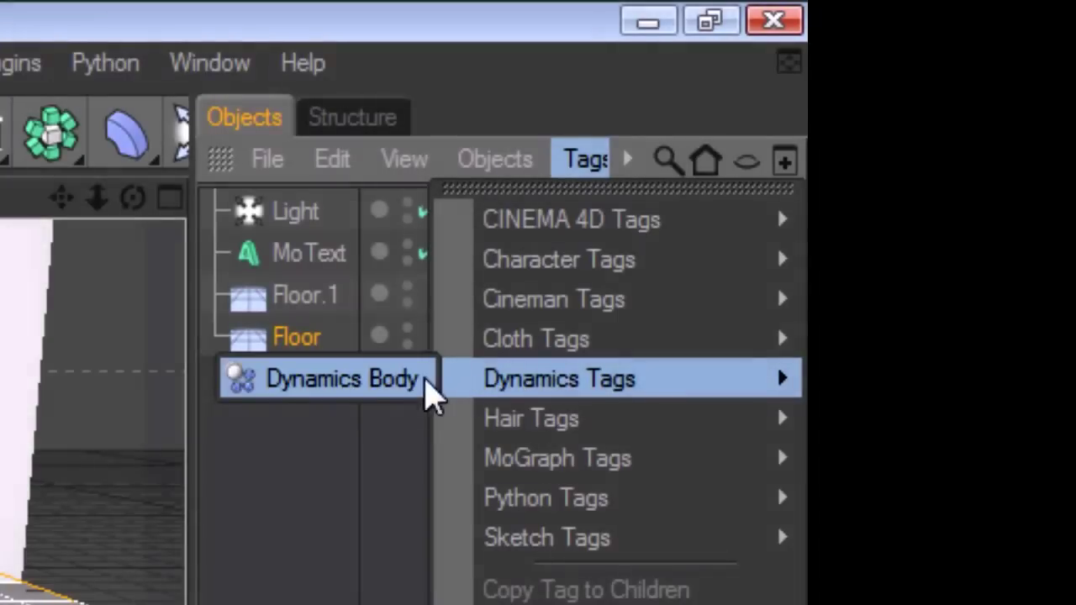
pyautogui.click(354, 388)
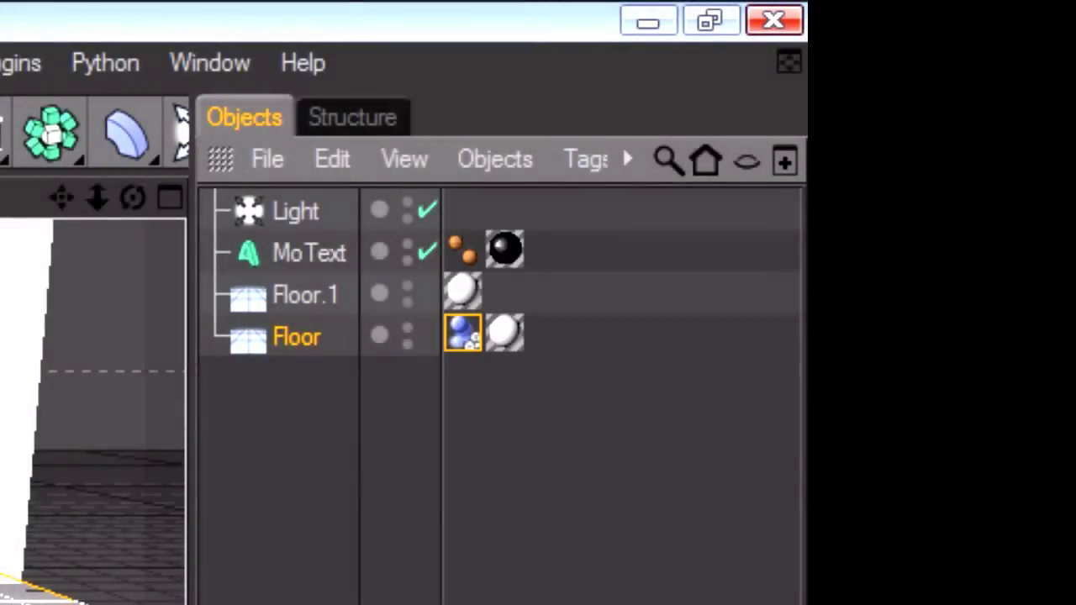
pyautogui.click(305, 533)
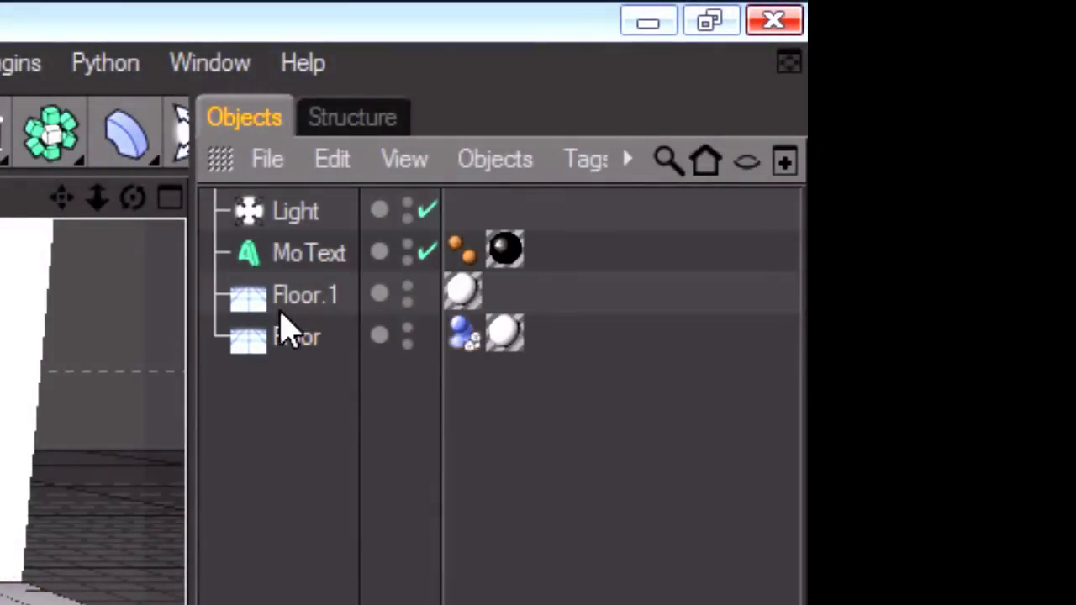
# Step: Add a Dynamics Body tag to the MoText object
pyautogui.click(328, 267)
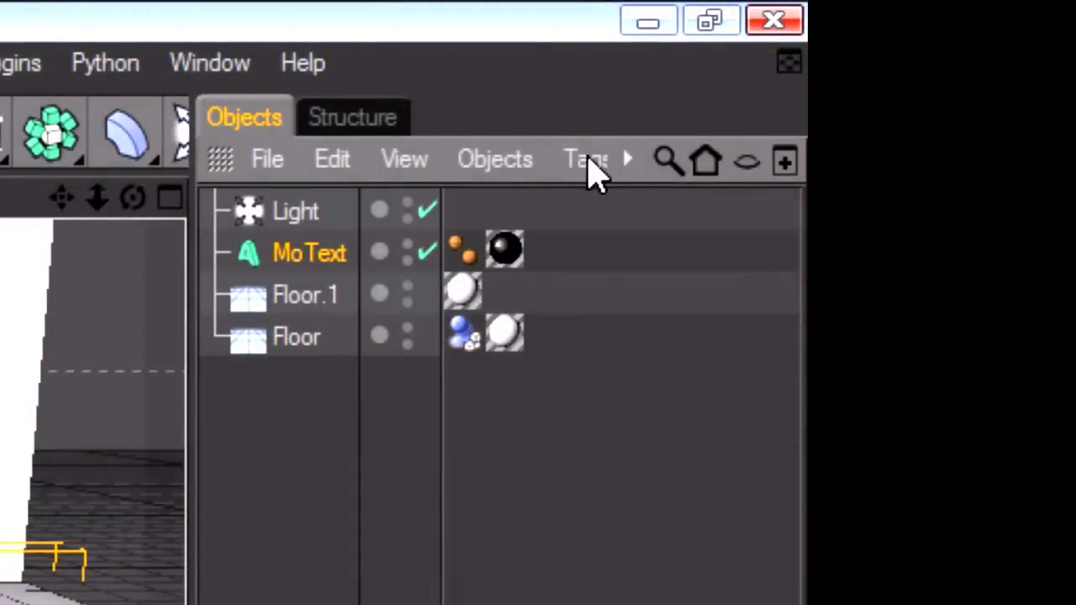
pyautogui.click(589, 164)
pyautogui.moveTo(571, 392)
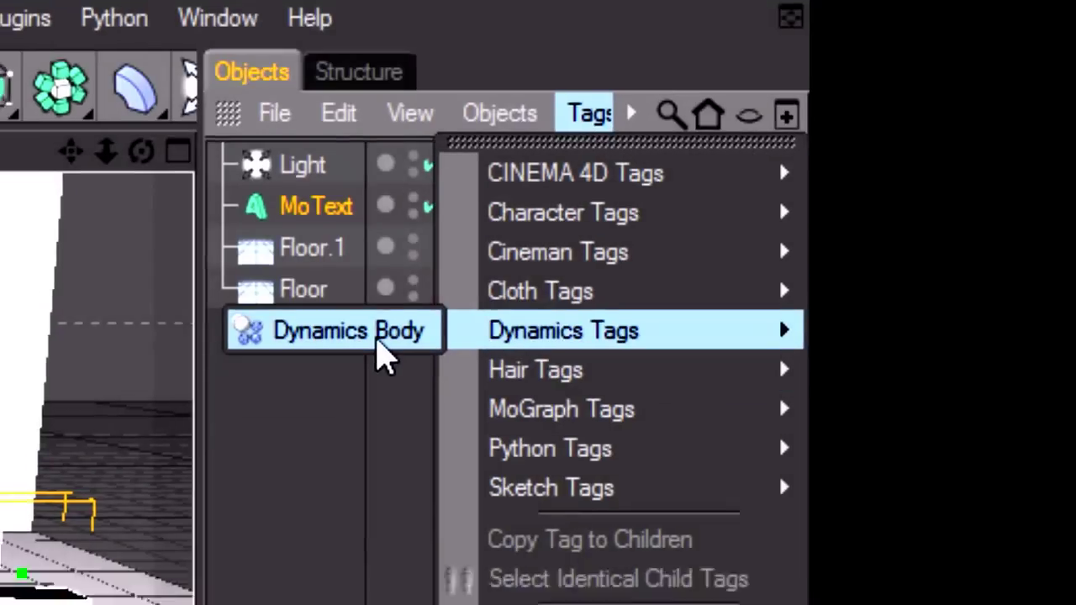
pyautogui.click(380, 385)
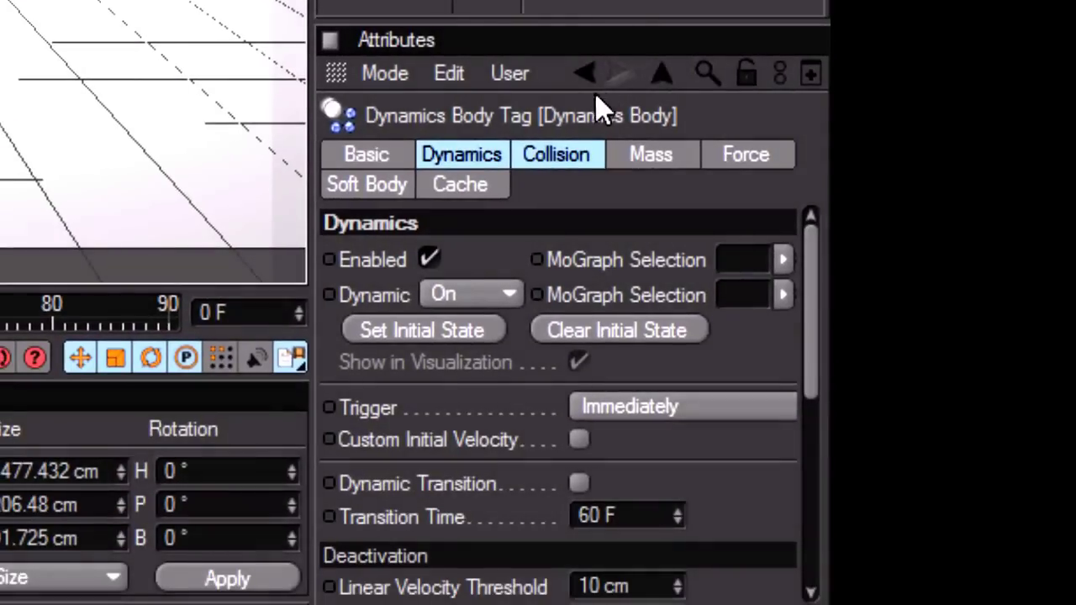
# Step: Set Individual Elements to All in the collision settings of the MoText's dynamics tag
pyautogui.click(551, 154)
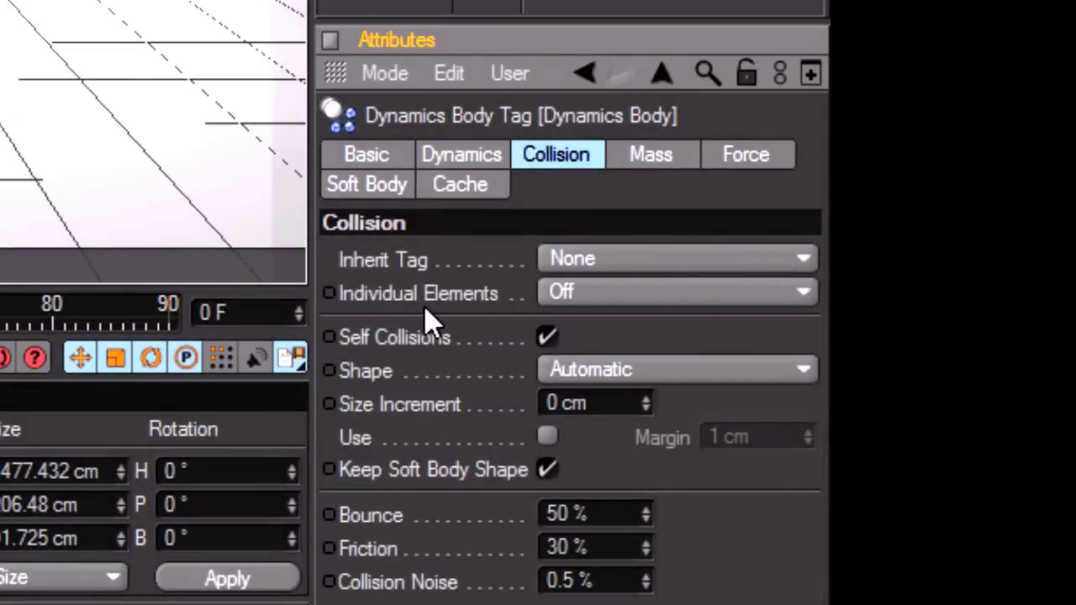
pyautogui.click(578, 295)
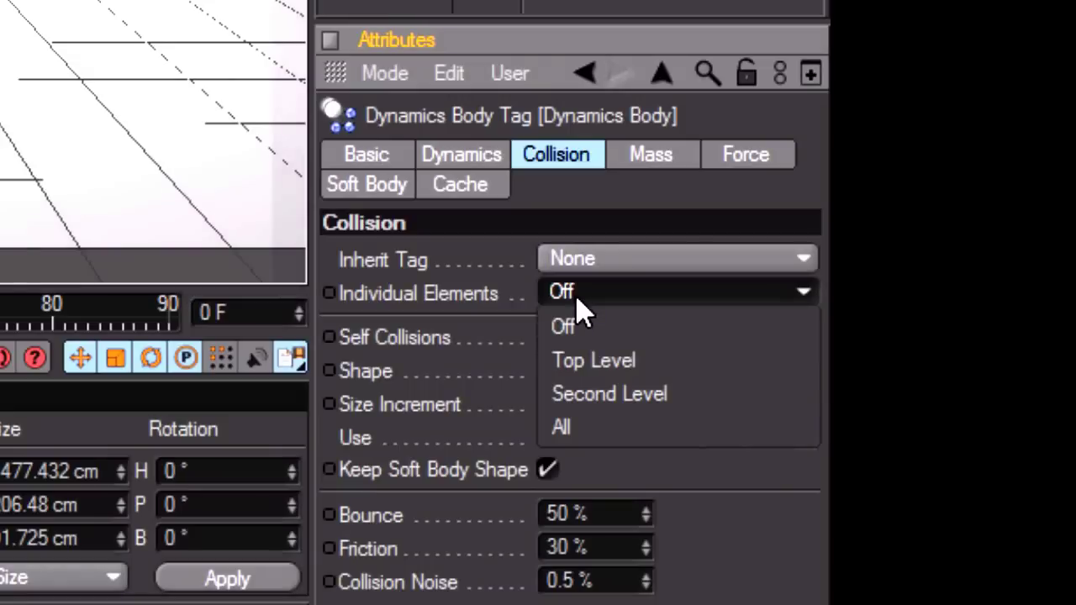
pyautogui.click(584, 429)
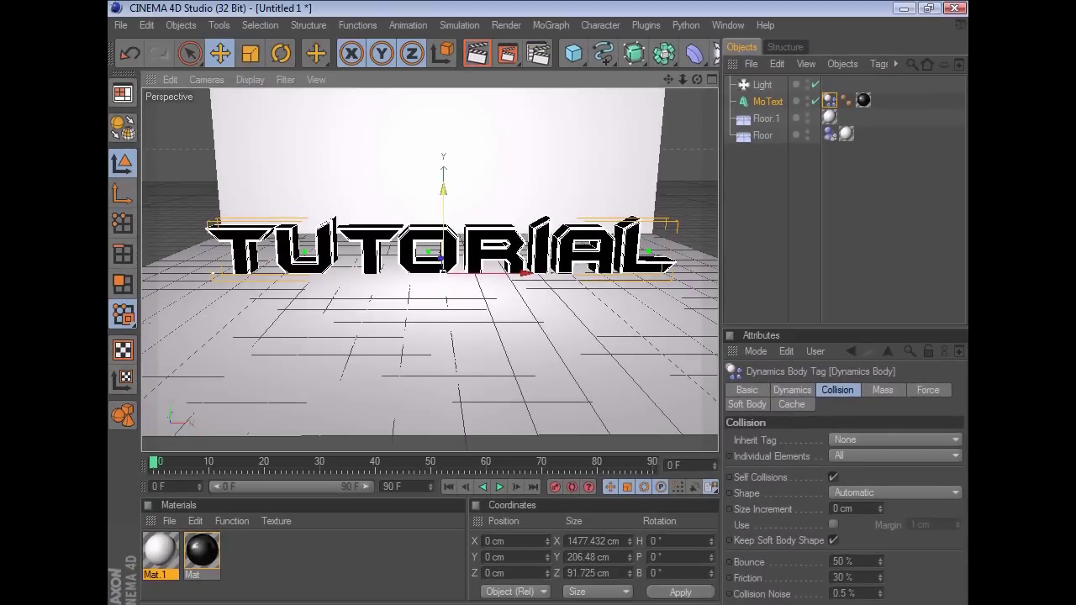
# Step: Raise the MoText along Y to about 374 cm above the floor, and render a preview of the scene
pyautogui.moveTo(443, 189); pyautogui.dragTo(443, 74)
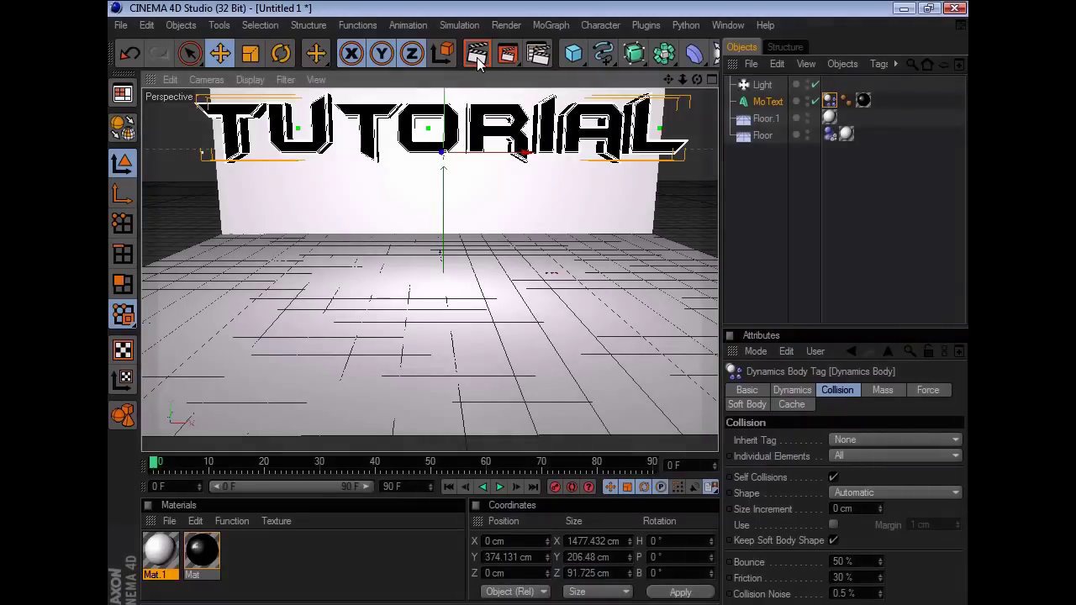
pyautogui.click(477, 57)
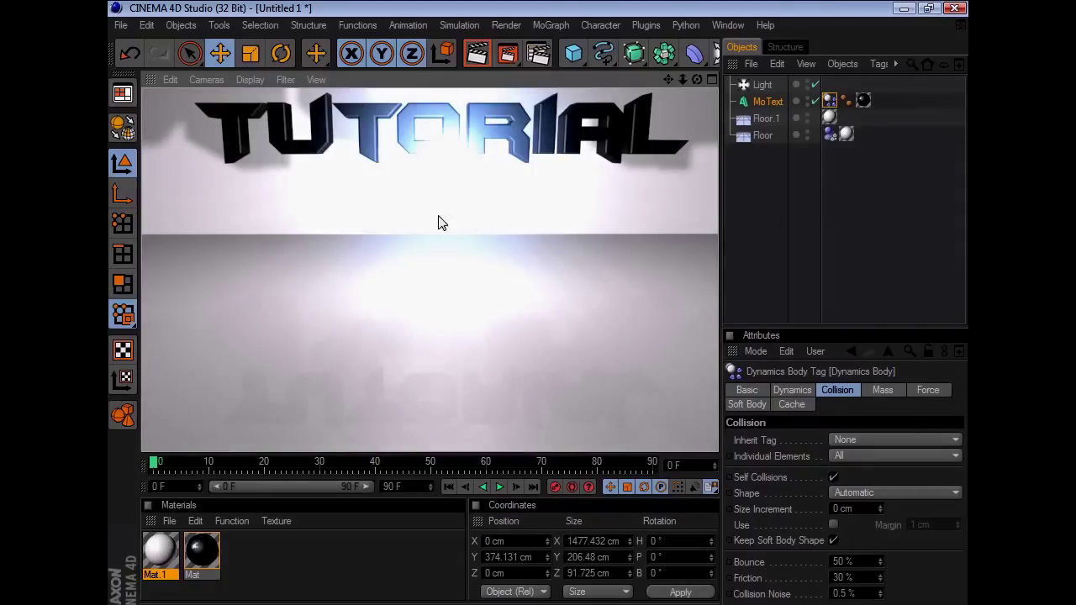
pyautogui.click(763, 212)
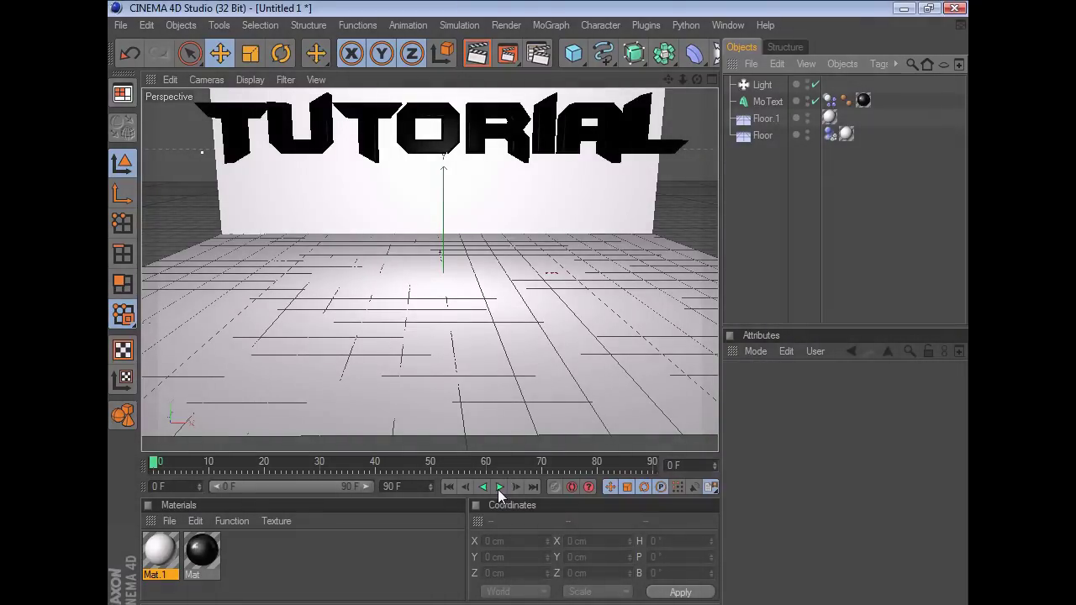
# Step: Set the MoText's collision bounce to 100% and friction to 0%, testing with simulation playback and returning to the first frame
pyautogui.click(500, 487)
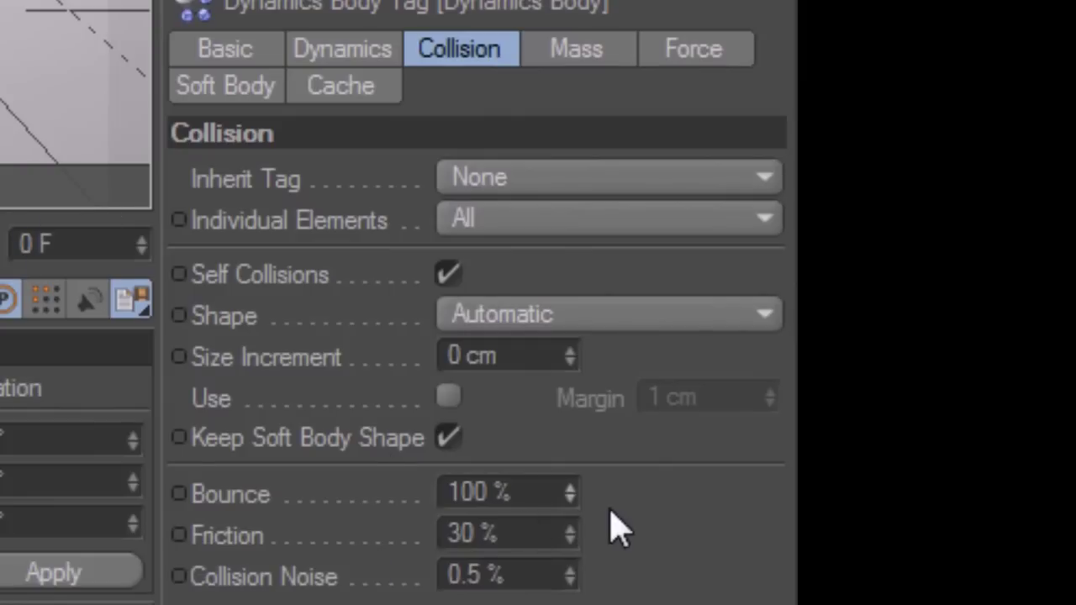
pyautogui.moveTo(574, 547); pyautogui.dragTo(571, 543)
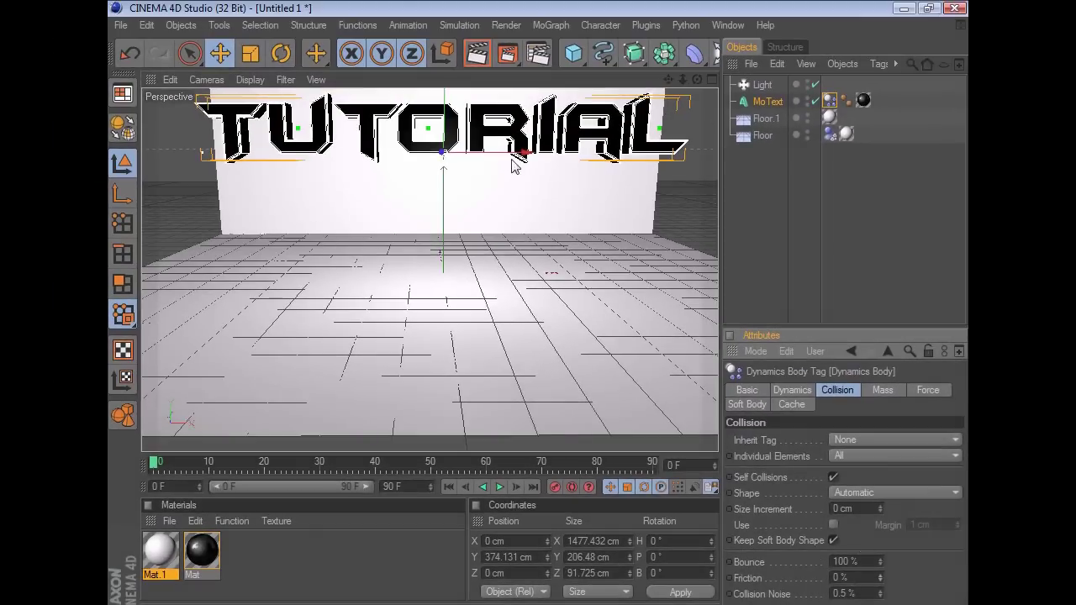
pyautogui.click(497, 487)
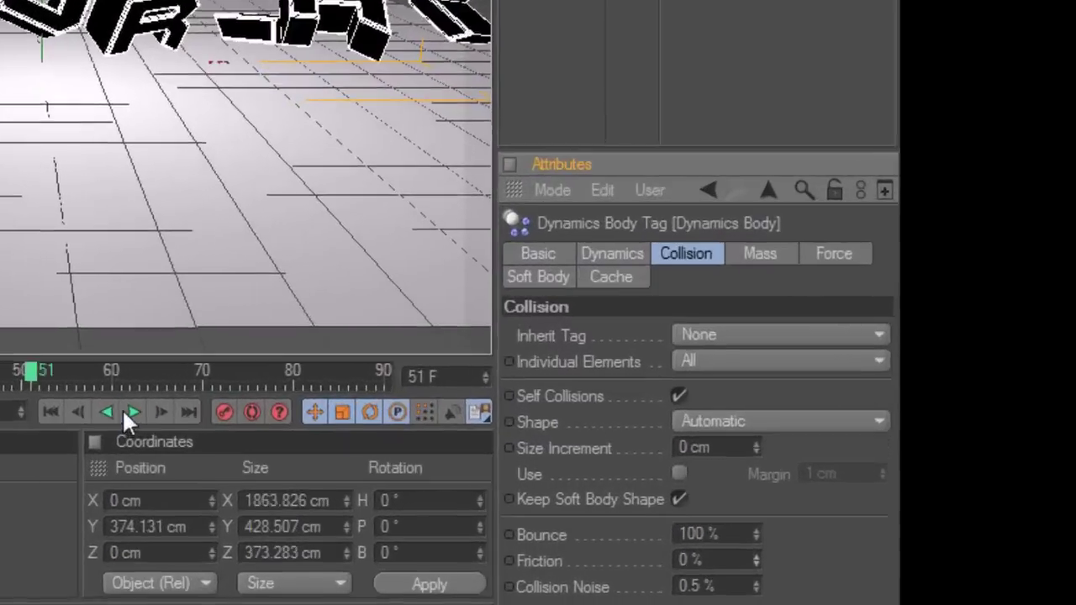
pyautogui.click(131, 411)
pyautogui.click(50, 411)
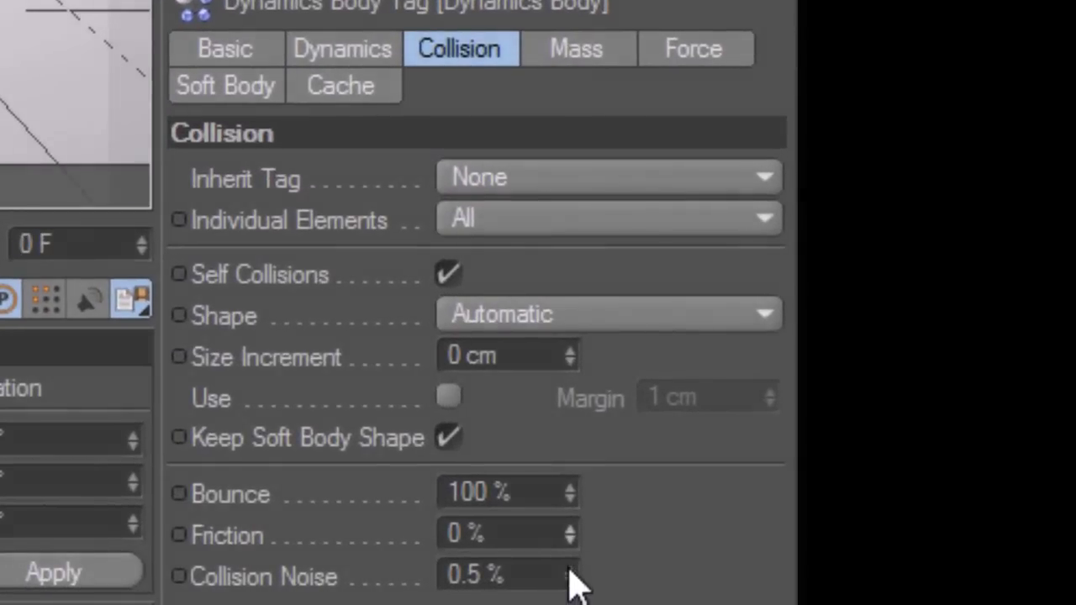
# Step: Set the MoText's collision noise to 10%, test it with simulation playback, and return to the first frame with nothing selected
pyautogui.moveTo(572, 579); pyautogui.dragTo(571, 579)
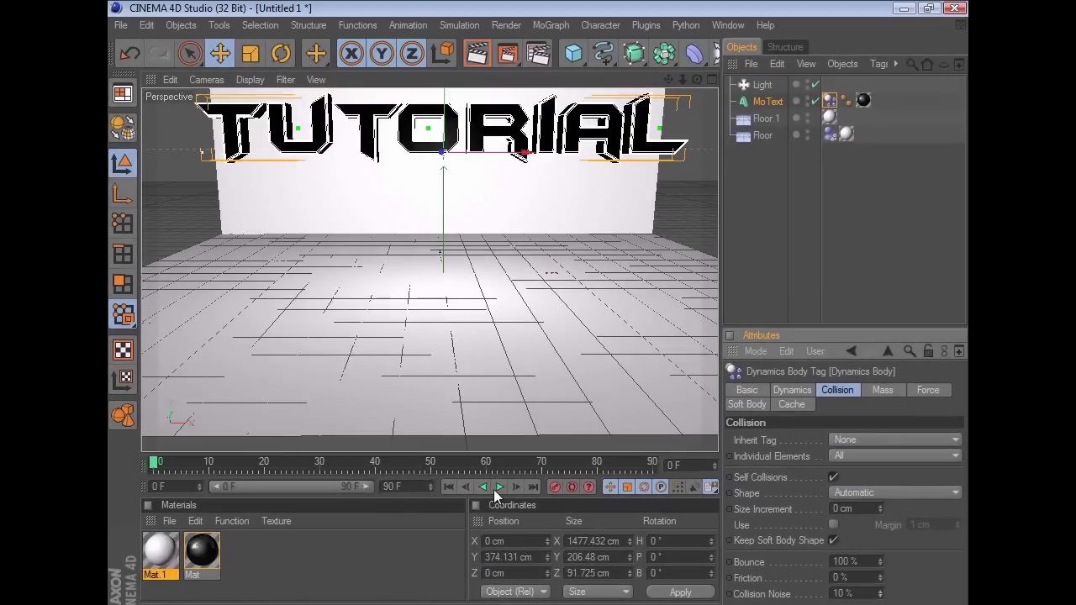
pyautogui.click(498, 489)
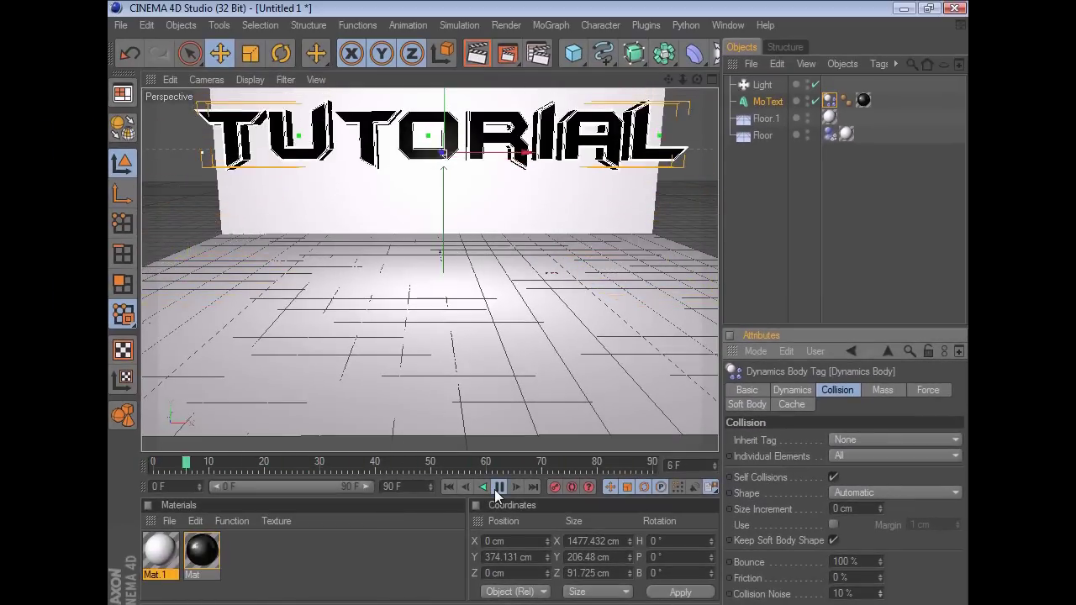
pyautogui.click(498, 488)
pyautogui.click(449, 488)
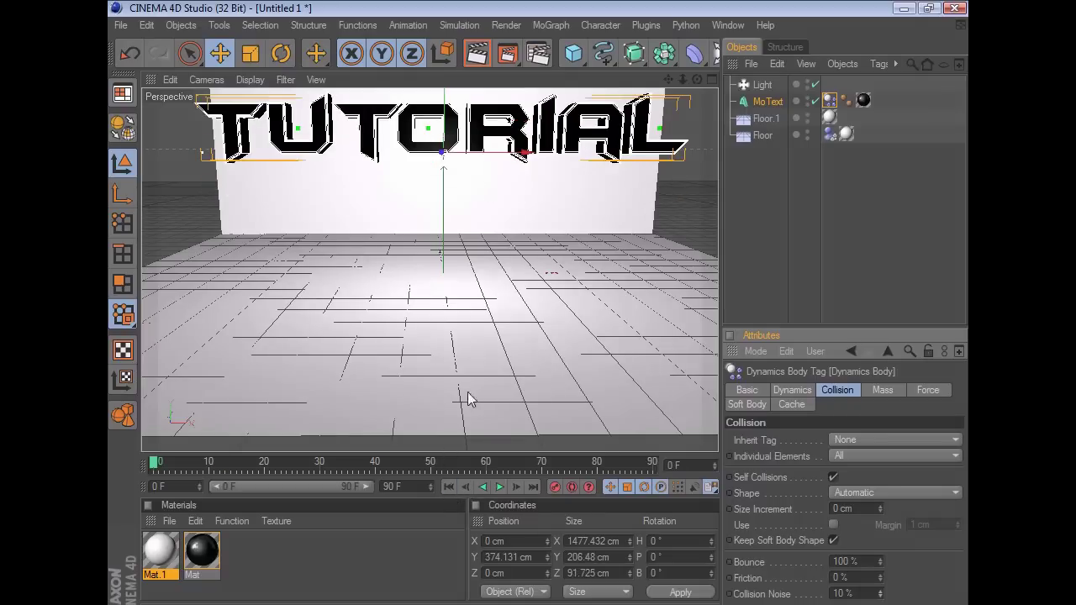
pyautogui.click(762, 206)
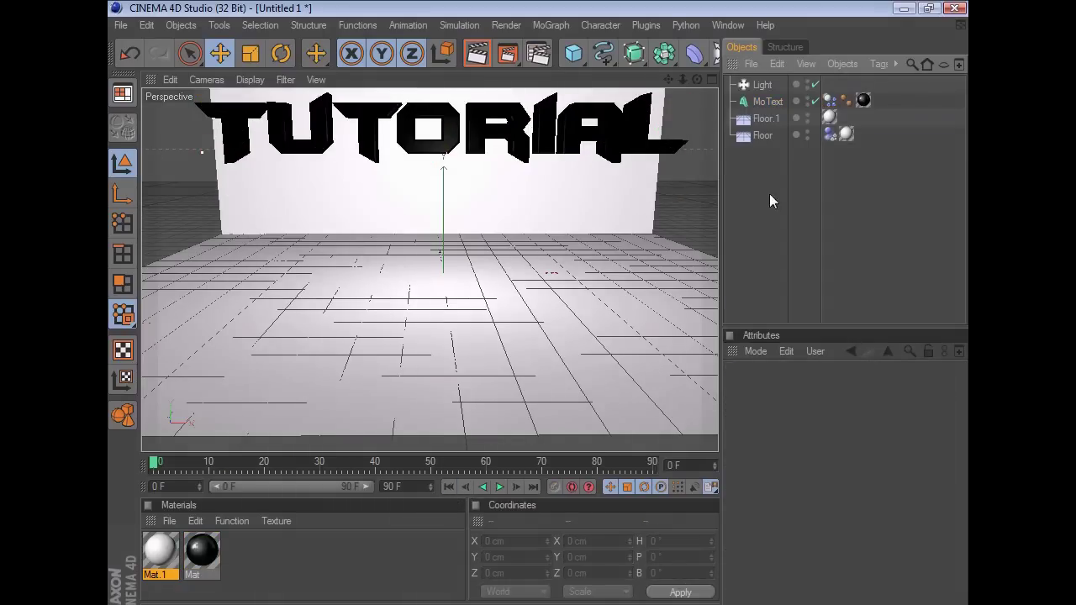
# Step: Add a camera to the scene, look through it, and show the four-view layout with the camera visible in the Top view
pyautogui.moveTo(718, 53); pyautogui.dragTo(776, 166)
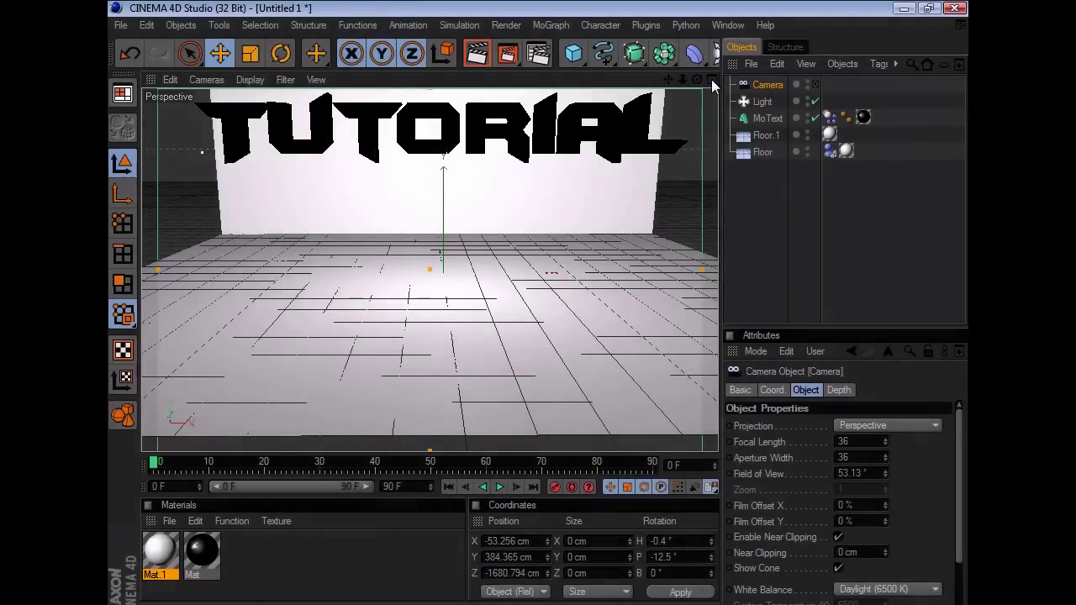
pyautogui.click(712, 80)
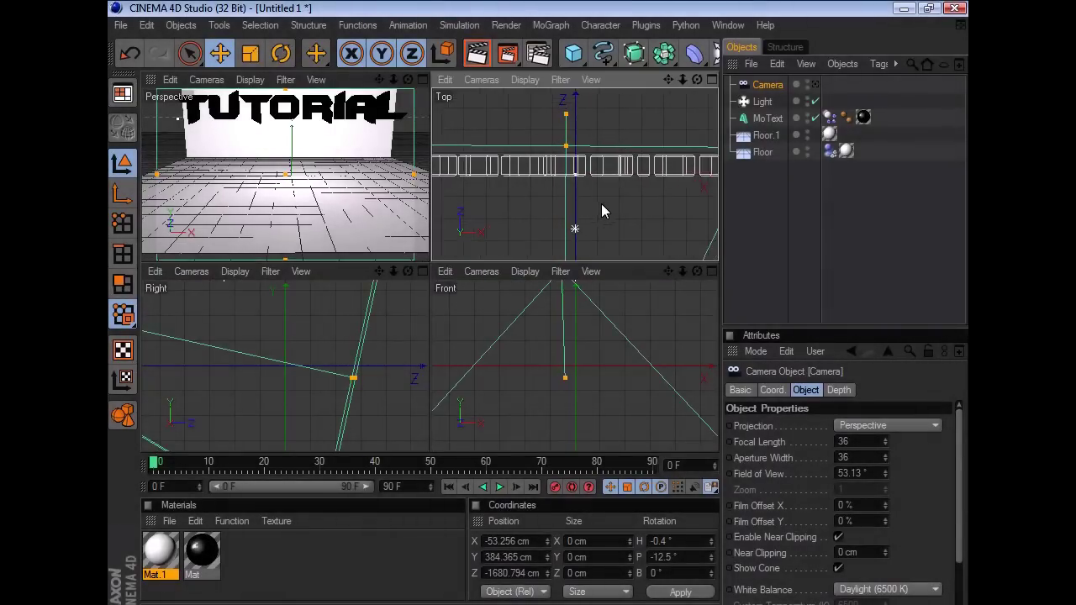
pyautogui.press('o')
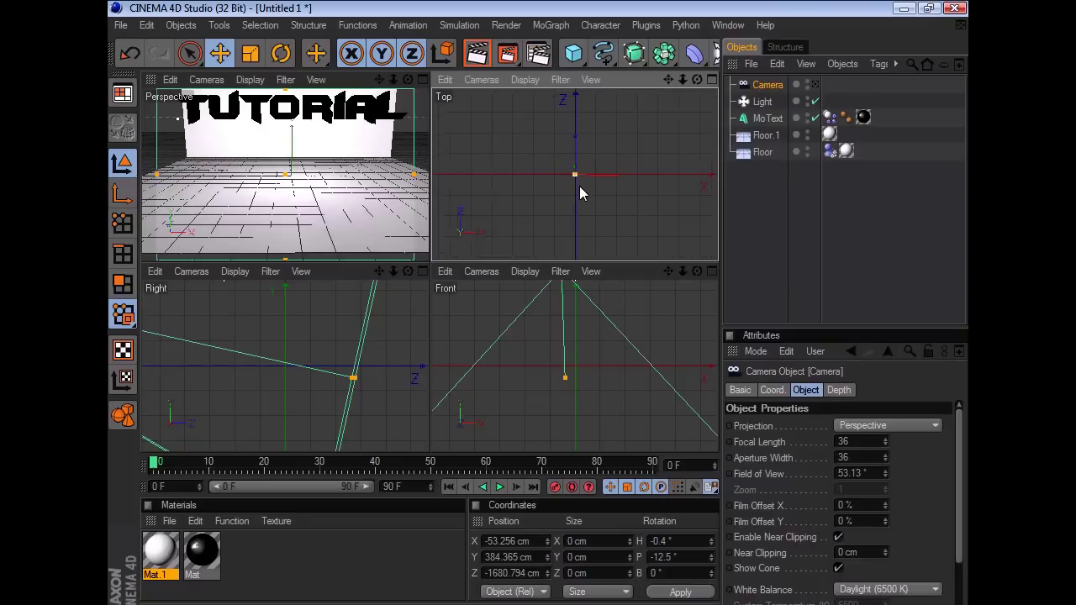
pyautogui.press('h')
pyautogui.moveTo(668, 79); pyautogui.dragTo(666, 44)
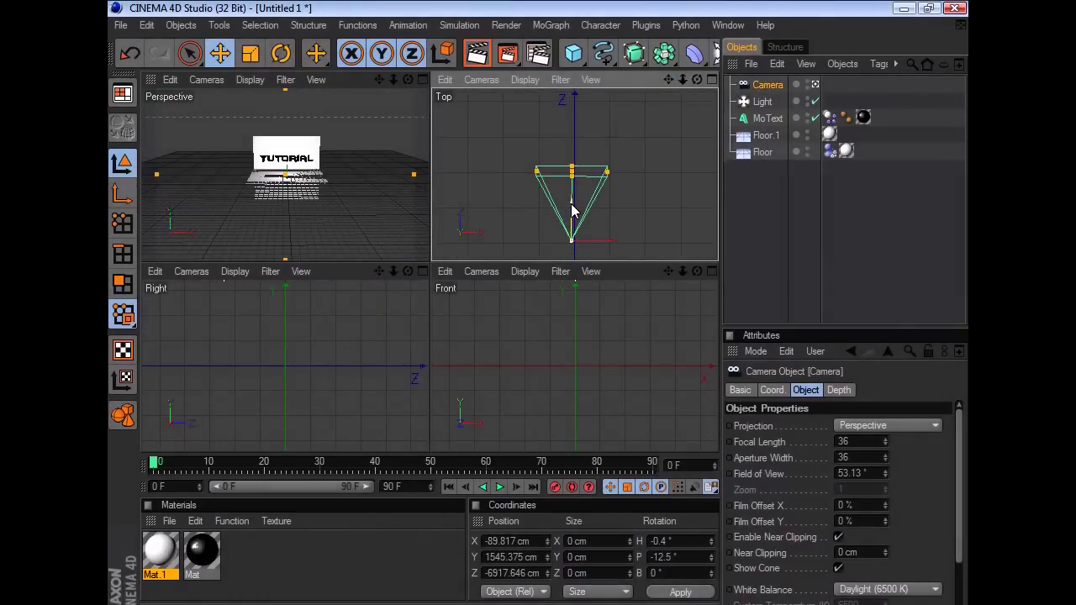
# Step: Move the camera in the Top view to about -1545 cm in Z so it frames the lettering and floor
pyautogui.moveTo(572, 211); pyautogui.dragTo(571, 94)
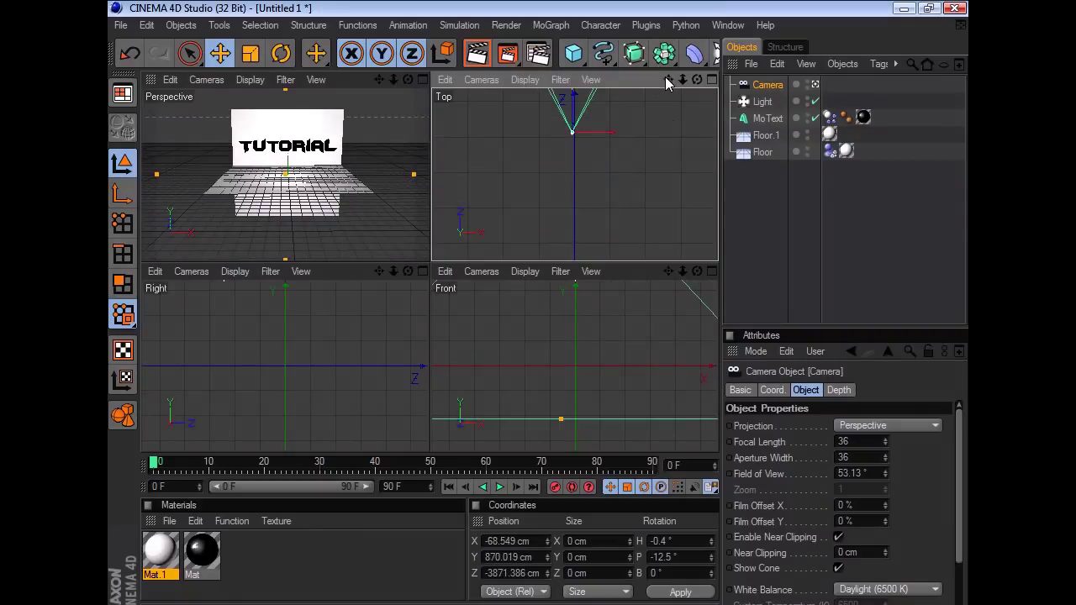
pyautogui.moveTo(668, 79); pyautogui.dragTo(668, 226)
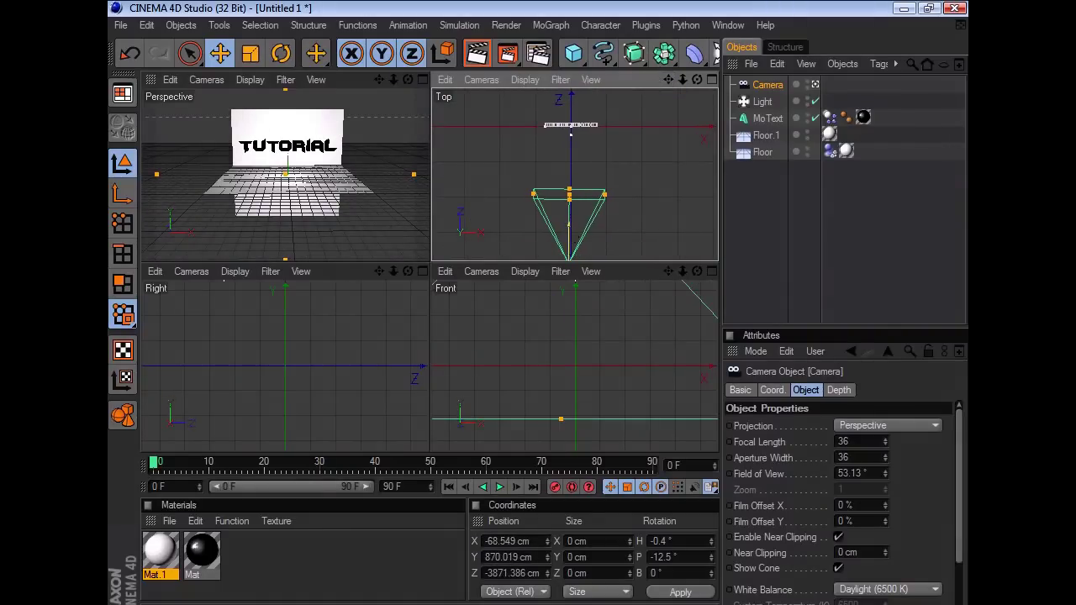
pyautogui.moveTo(570, 220); pyautogui.dragTo(569, 207)
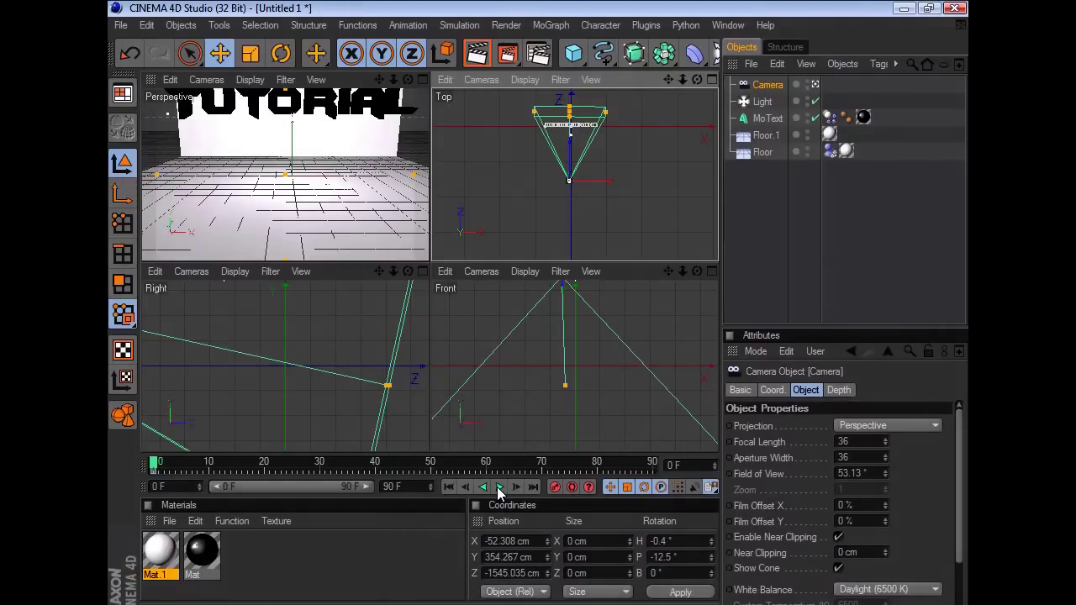
# Step: Record a camera keyframe at frame 0, play the falling letters simulation, and return to the first frame
pyautogui.click(499, 487)
pyautogui.click(499, 488)
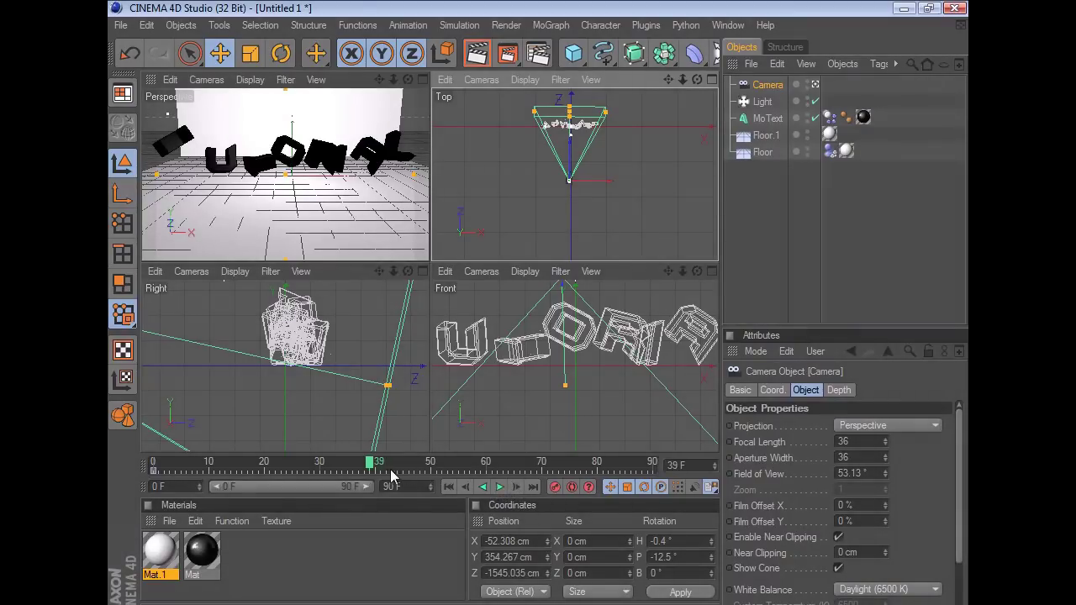
pyautogui.moveTo(372, 469); pyautogui.dragTo(119, 471)
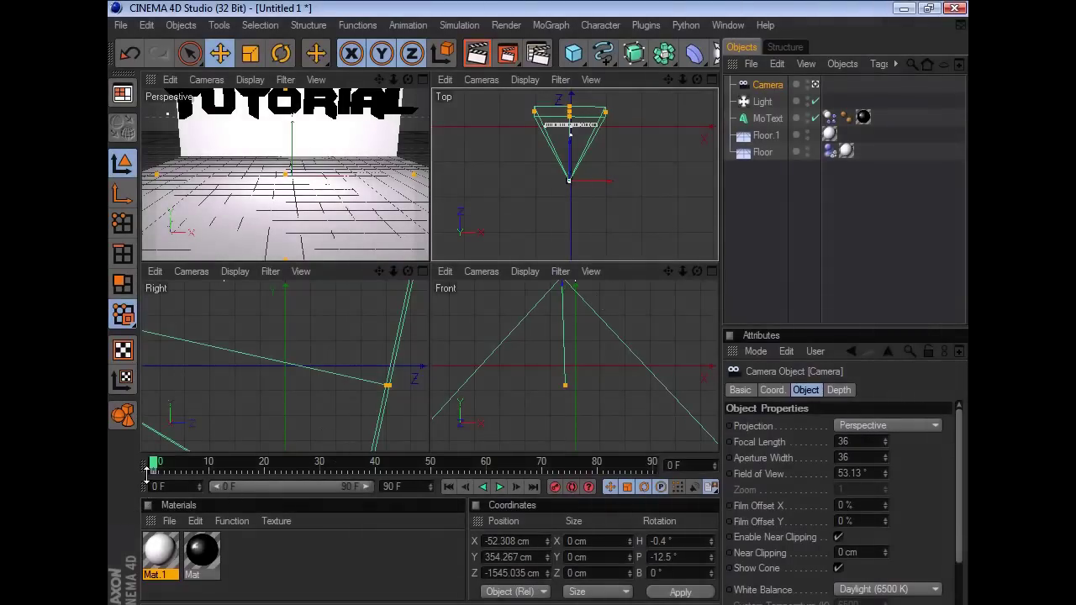
pyautogui.click(155, 475)
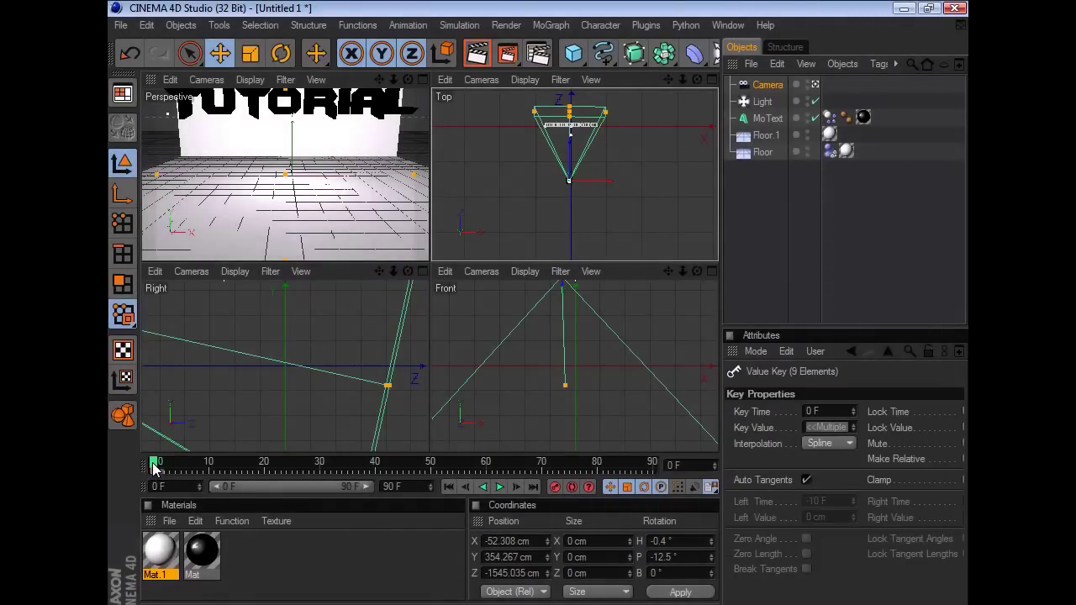
# Step: Record camera keyframes at frames 30, 60 and 90
pyautogui.moveTo(155, 469); pyautogui.dragTo(319, 467)
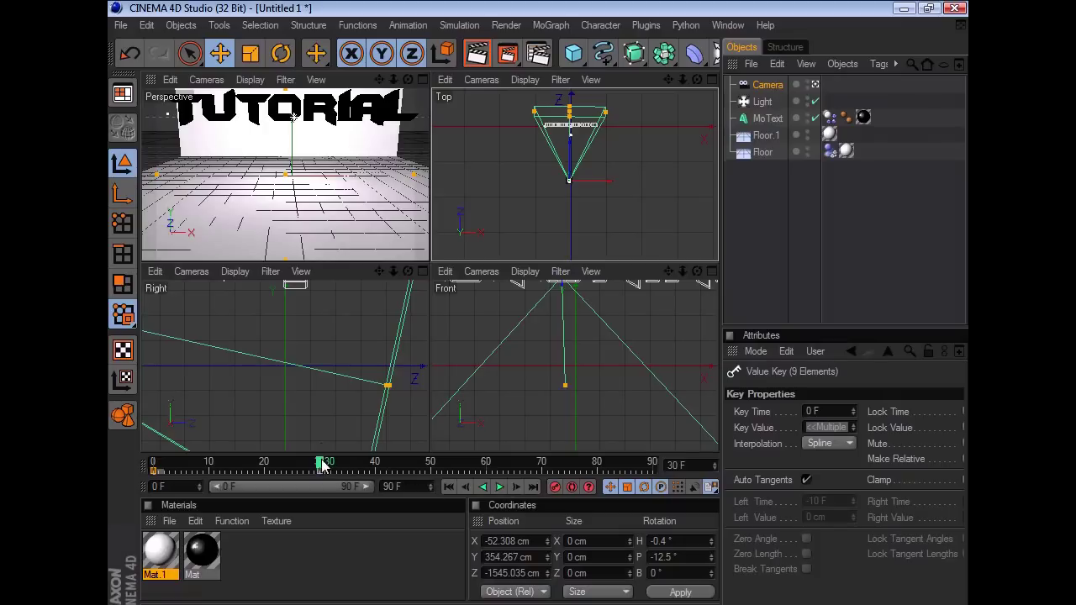
pyautogui.moveTo(322, 464); pyautogui.dragTo(652, 465)
pyautogui.click(556, 488)
pyautogui.click(555, 488)
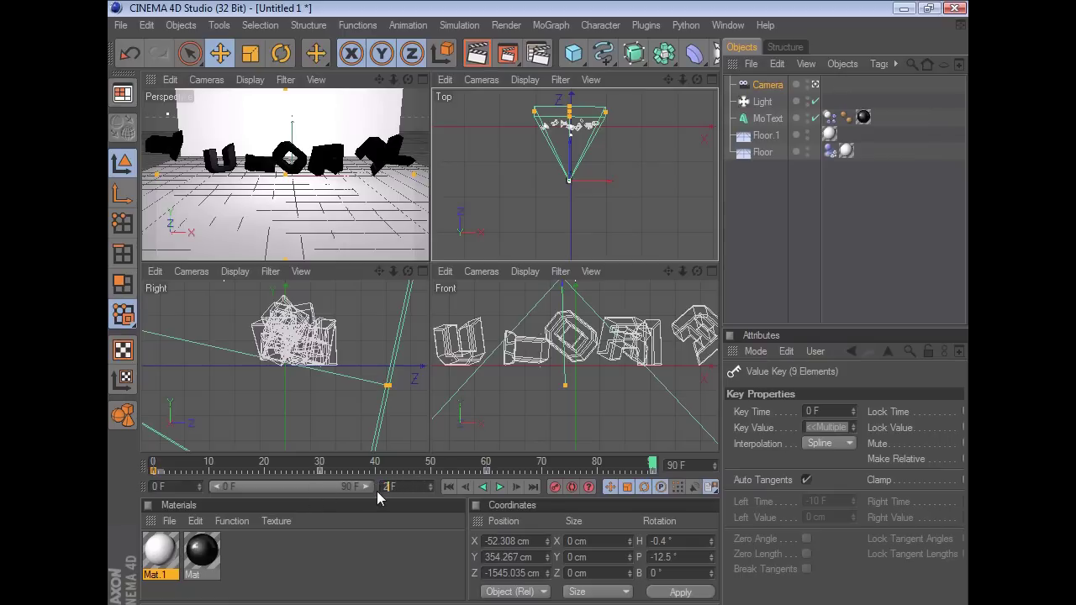
# Step: Extend the timeline's end to 200 frames and record camera keyframes at frames 120, 150 and 180
pyautogui.click(384, 530)
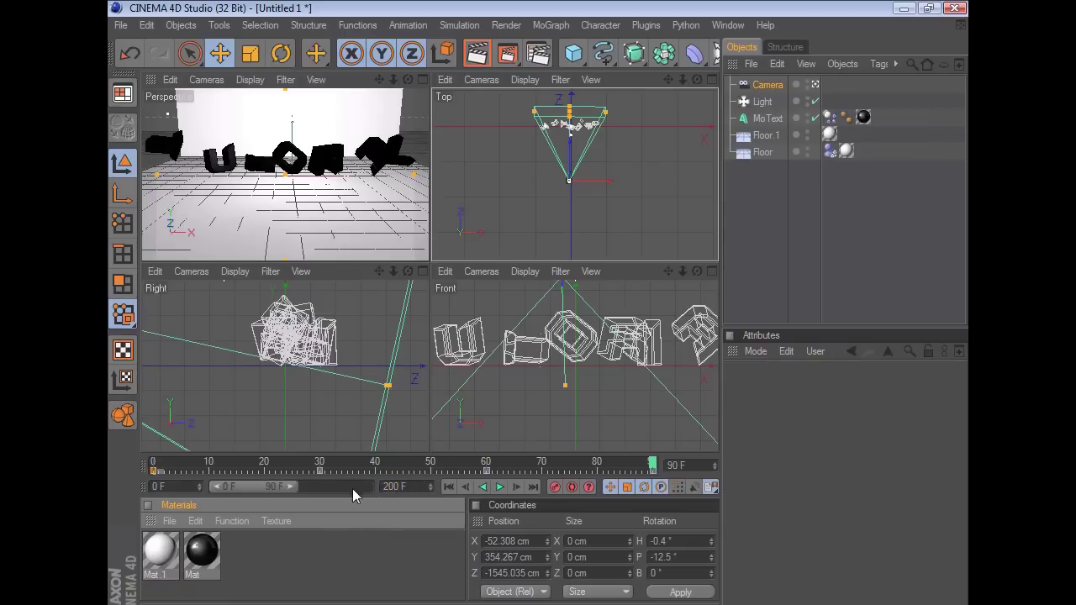
pyautogui.moveTo(258, 496); pyautogui.dragTo(304, 493)
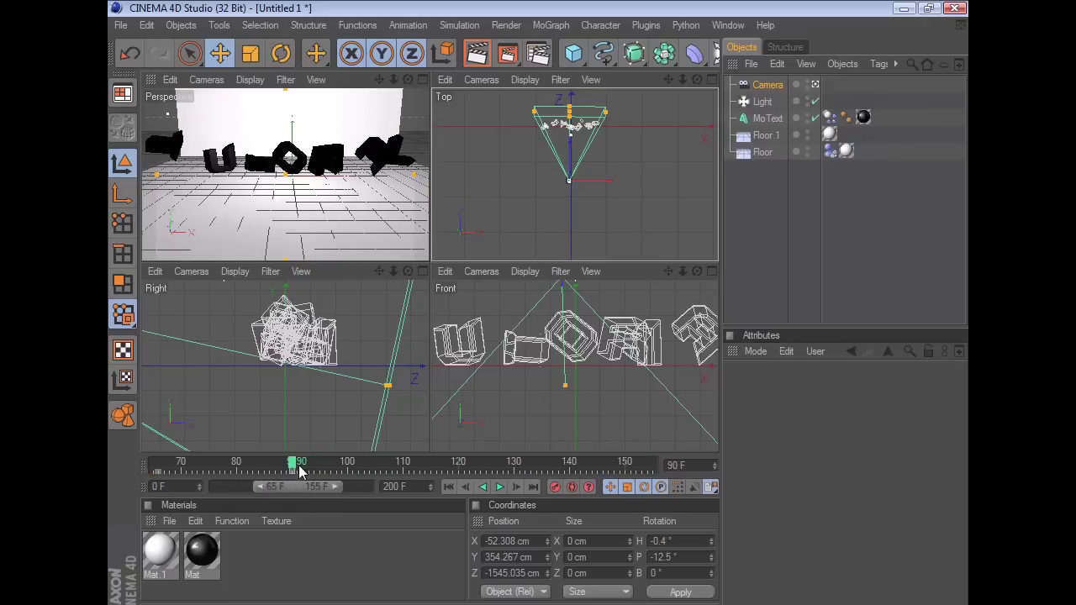
pyautogui.moveTo(294, 469); pyautogui.dragTo(458, 471)
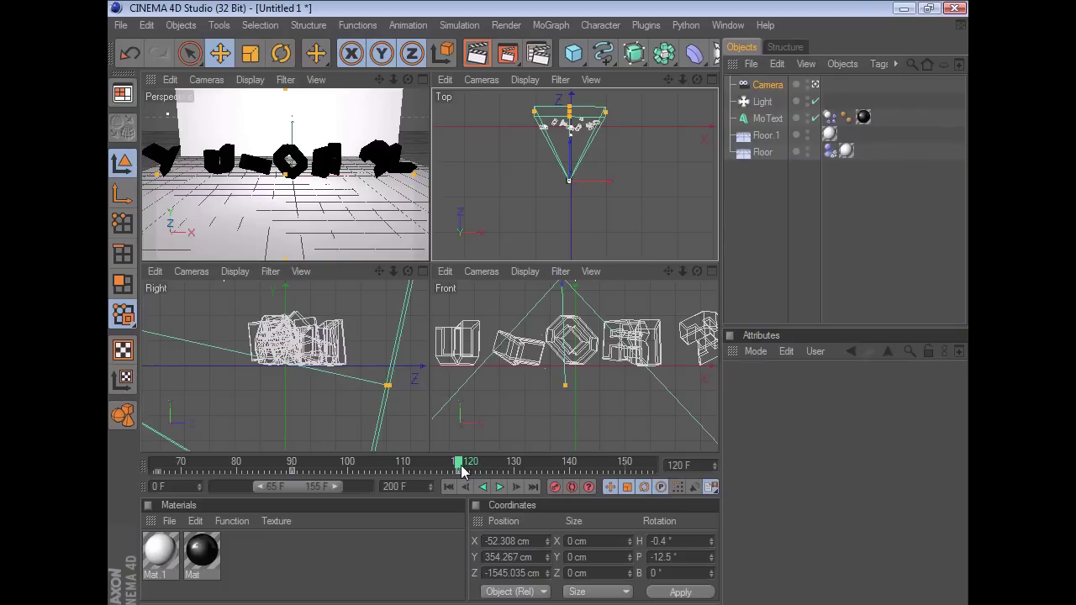
pyautogui.moveTo(461, 471); pyautogui.dragTo(626, 479)
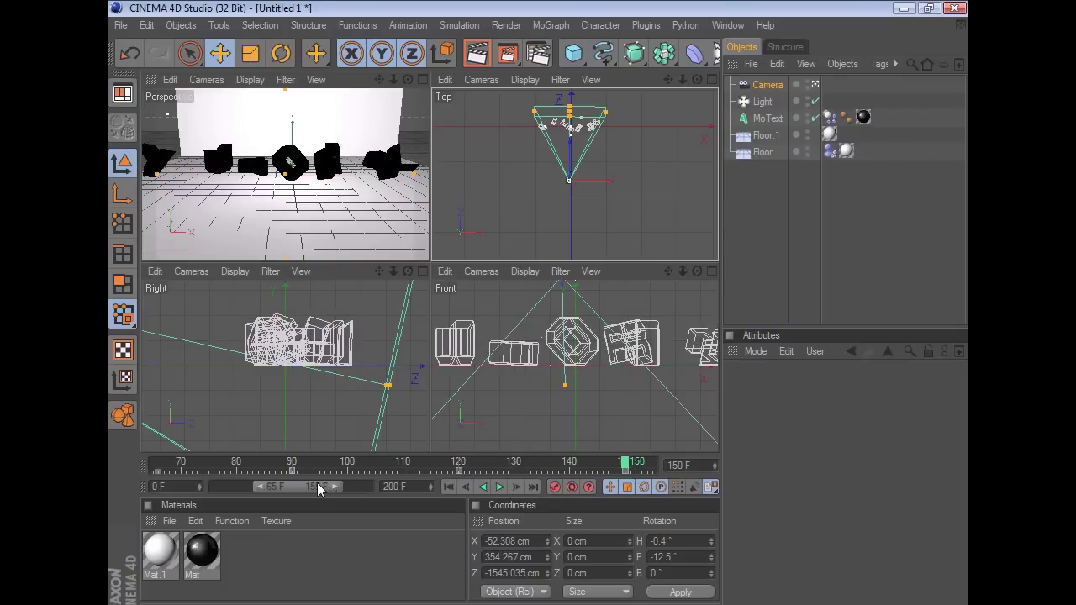
pyautogui.moveTo(316, 489); pyautogui.dragTo(353, 489)
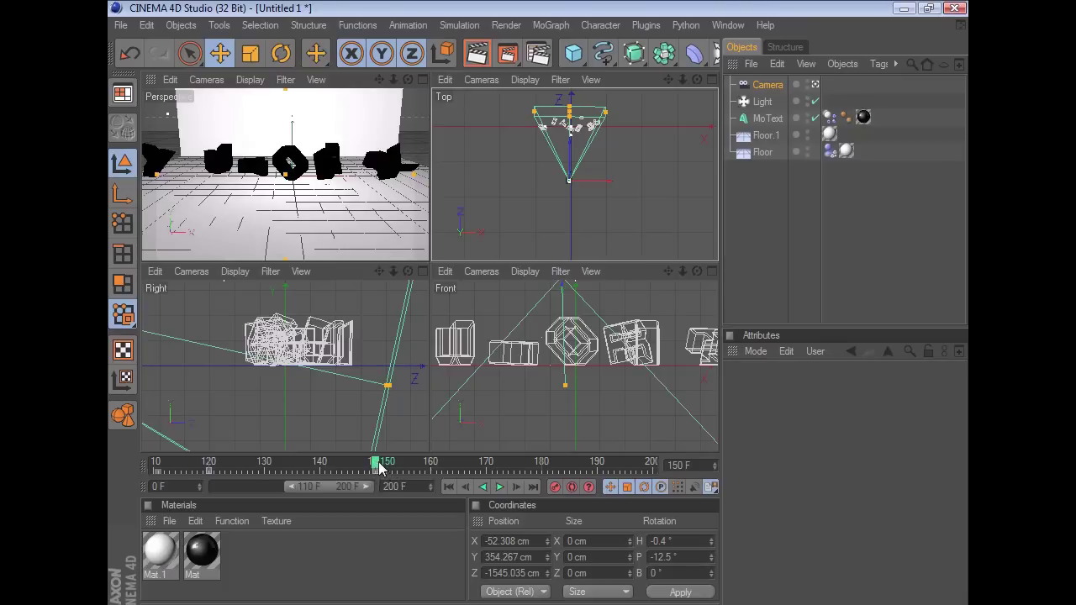
pyautogui.moveTo(379, 468); pyautogui.dragTo(542, 467)
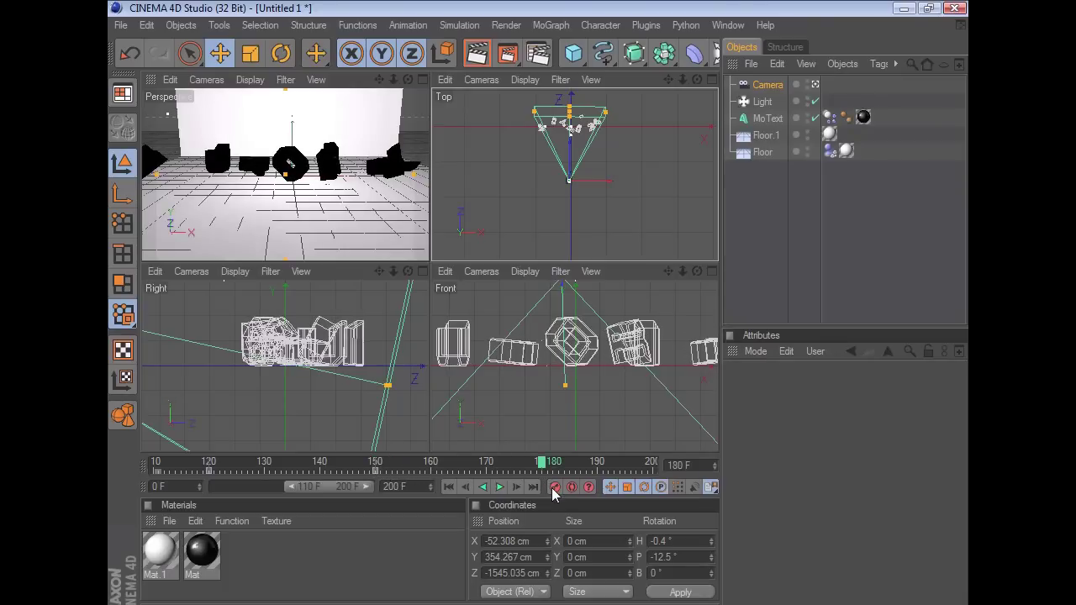
pyautogui.click(554, 488)
# Step: Extend the timeline's end to 300 frames and record camera keyframes at frames 210, 240 and 270
pyautogui.moveTo(396, 486); pyautogui.dragTo(377, 486)
pyautogui.click(399, 534)
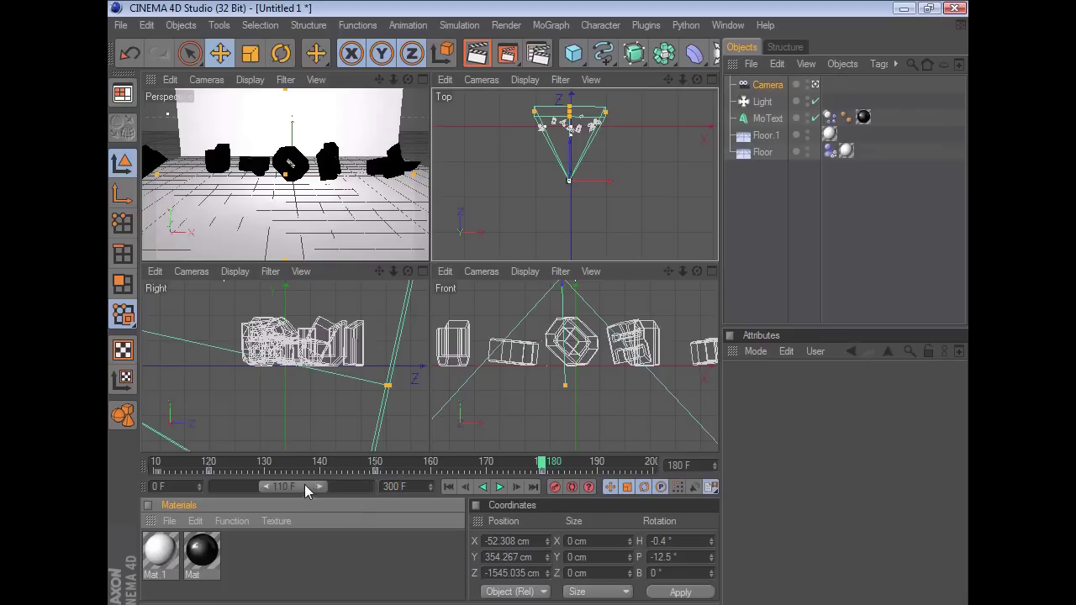
pyautogui.moveTo(305, 488); pyautogui.dragTo(454, 463)
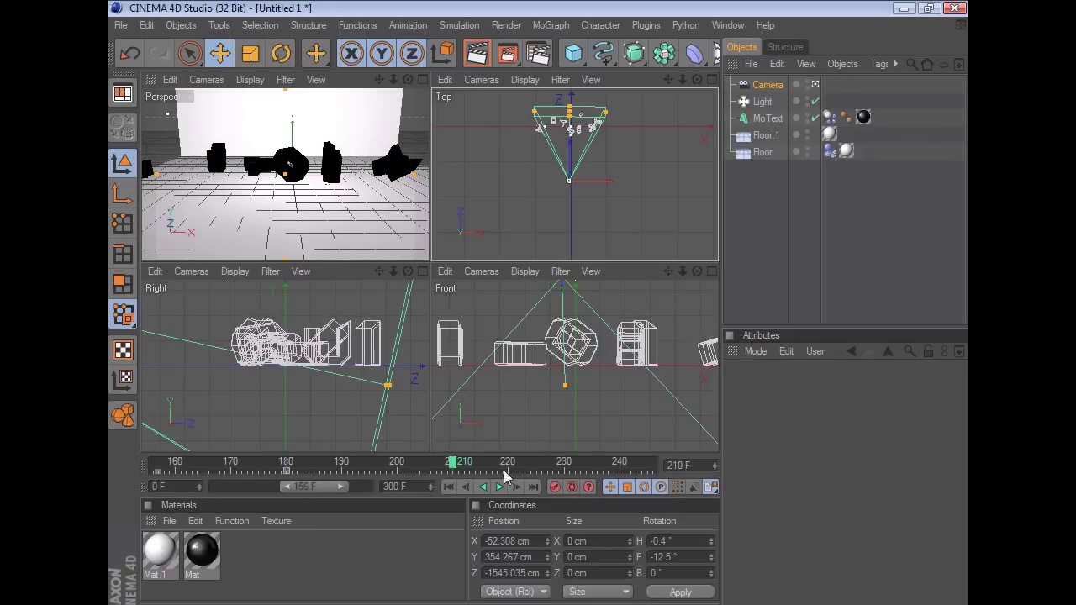
pyautogui.click(553, 487)
pyautogui.moveTo(325, 487); pyautogui.dragTo(344, 487)
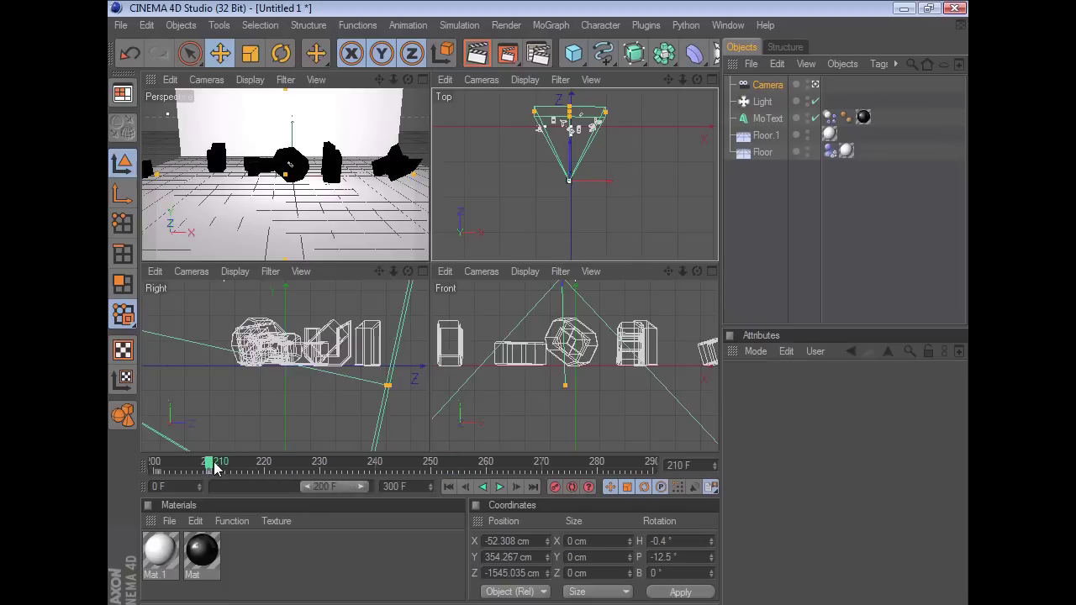
pyautogui.moveTo(210, 465); pyautogui.dragTo(378, 468)
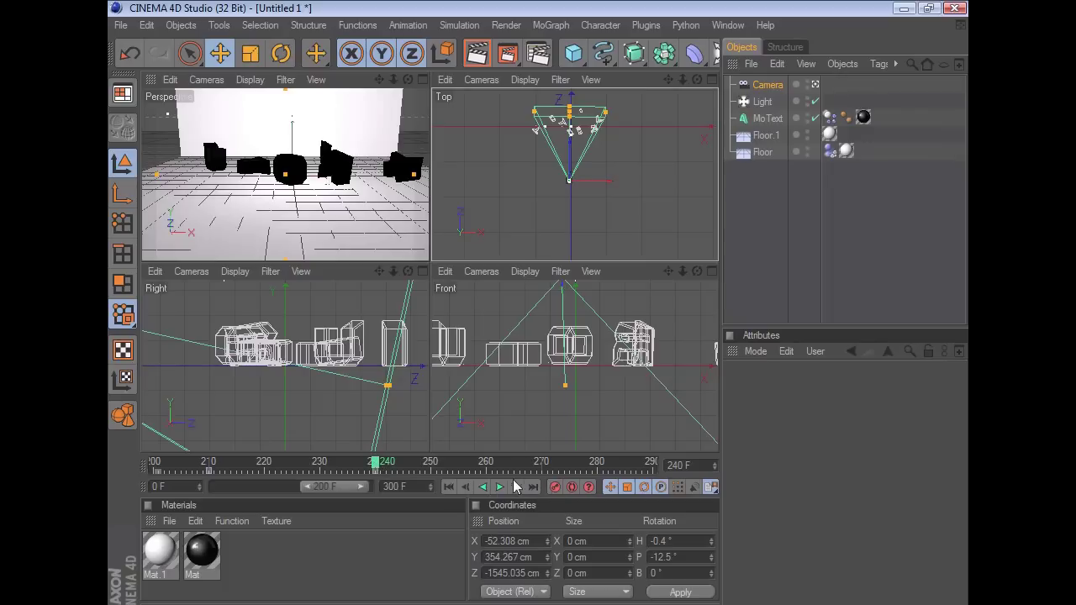
pyautogui.moveTo(341, 488); pyautogui.dragTo(485, 468)
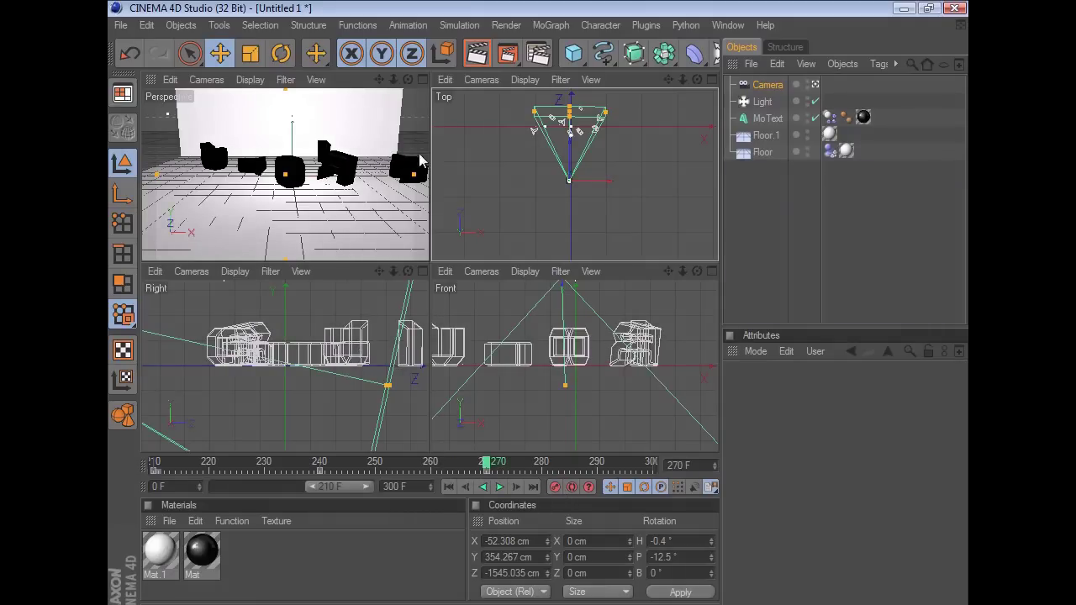
# Step: Maximize the Perspective view and set the render output's frame range to Manual, from frame 0 to 271
pyautogui.click(422, 79)
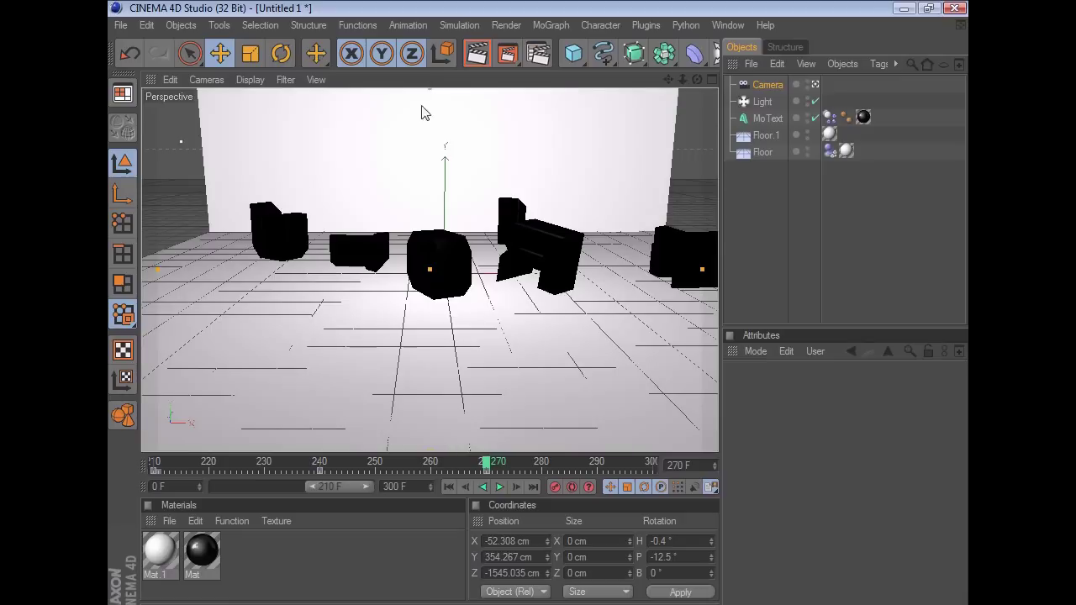
pyautogui.moveTo(332, 490)
pyautogui.mouseDown()
pyautogui.moveTo(235, 484)
pyautogui.moveTo(338, 490)
pyautogui.mouseUp()
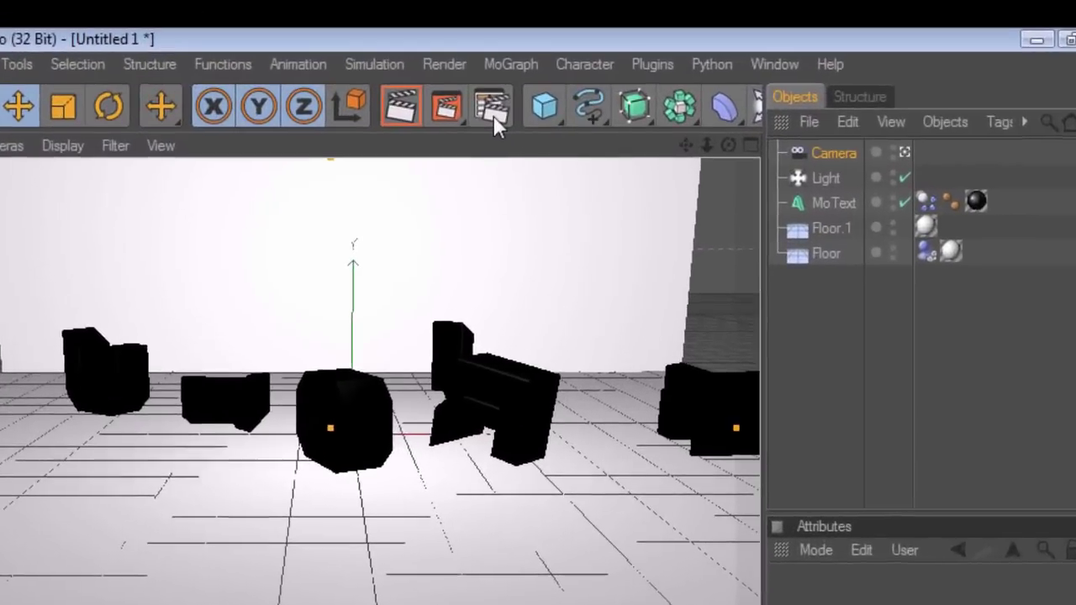
pyautogui.click(493, 116)
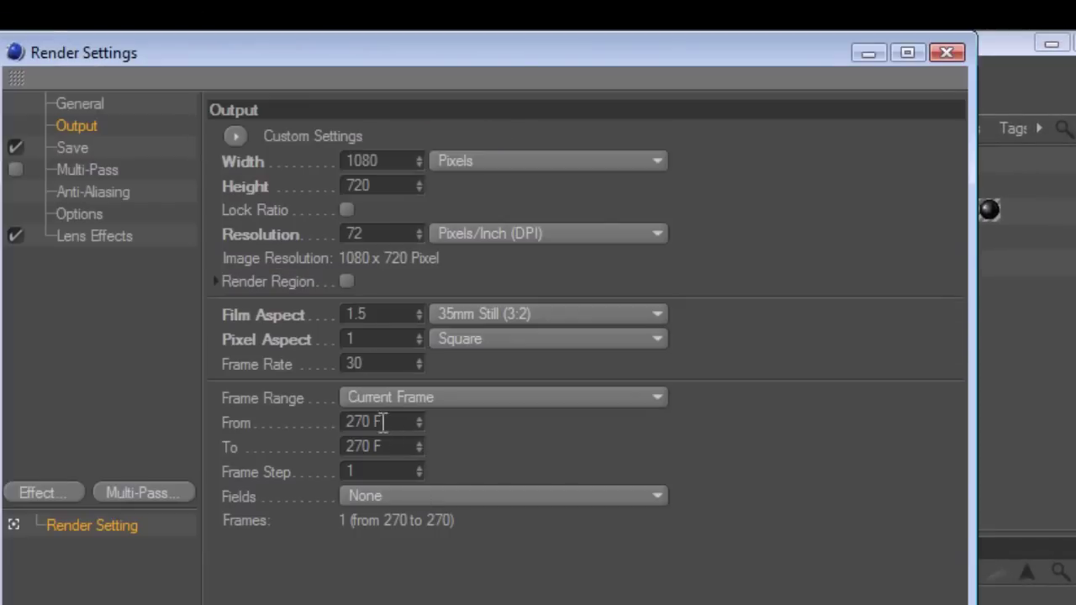
pyautogui.click(402, 402)
pyautogui.click(370, 425)
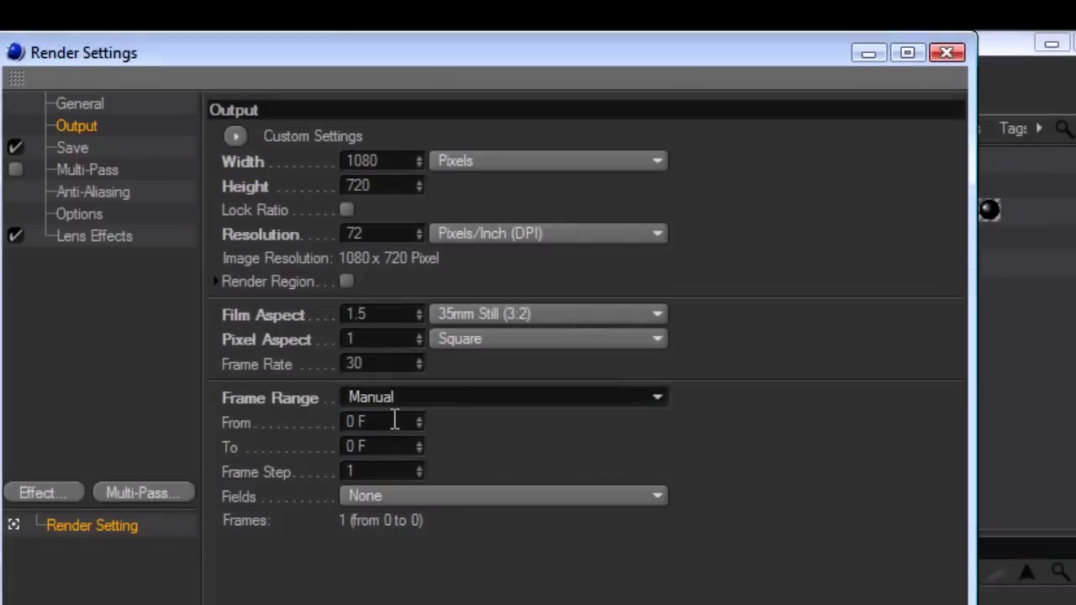
pyautogui.click(354, 446)
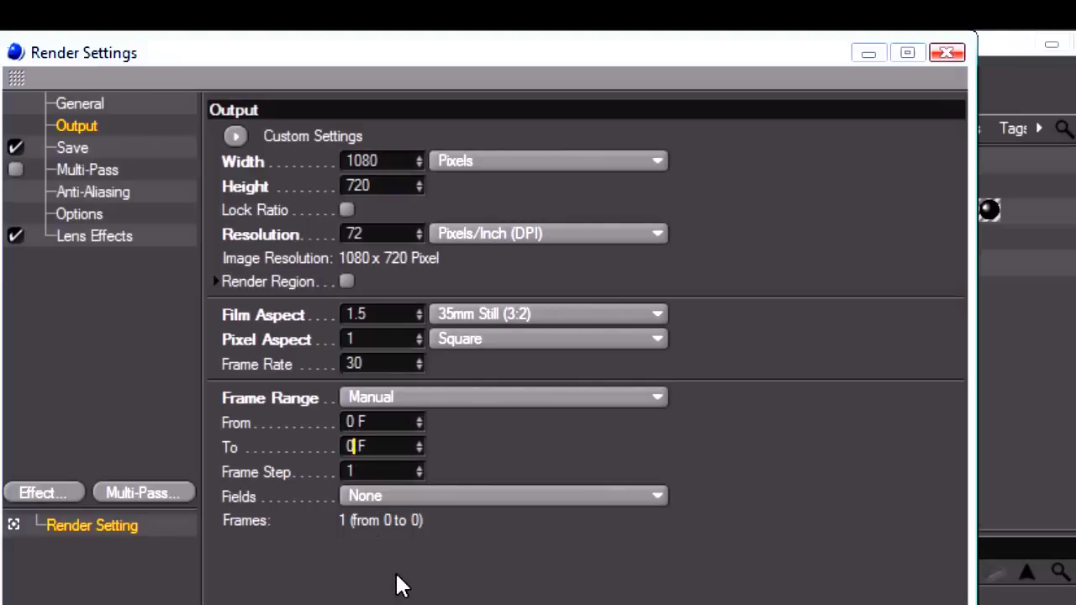
pyautogui.press('BackSpace')
pyautogui.write('270')
pyautogui.write('1')
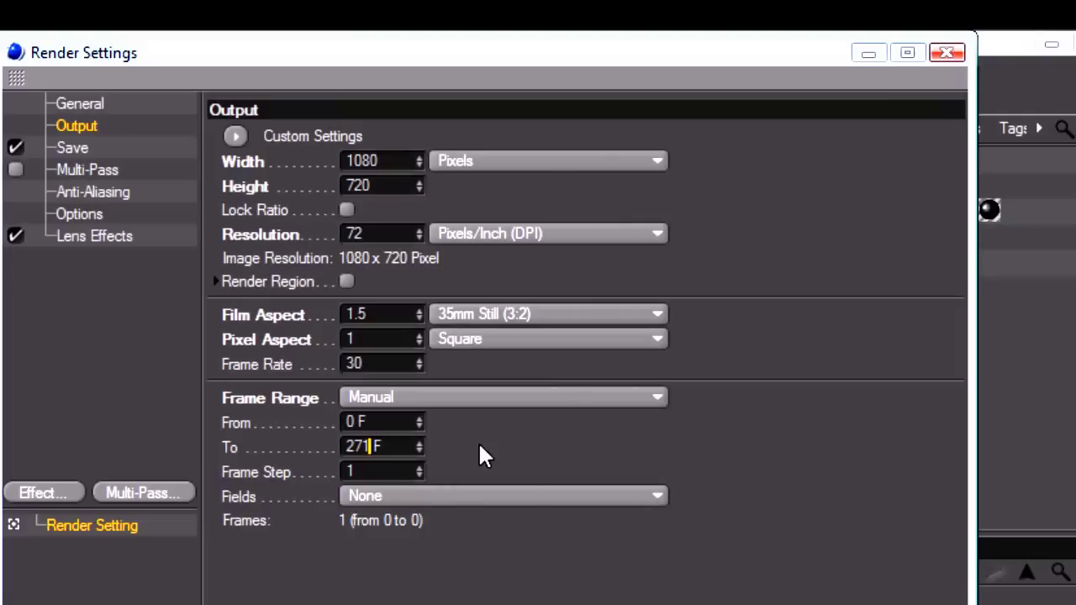
pyautogui.press('Return')
# Step: Set the render's save format to AVI Movie
pyautogui.click(66, 145)
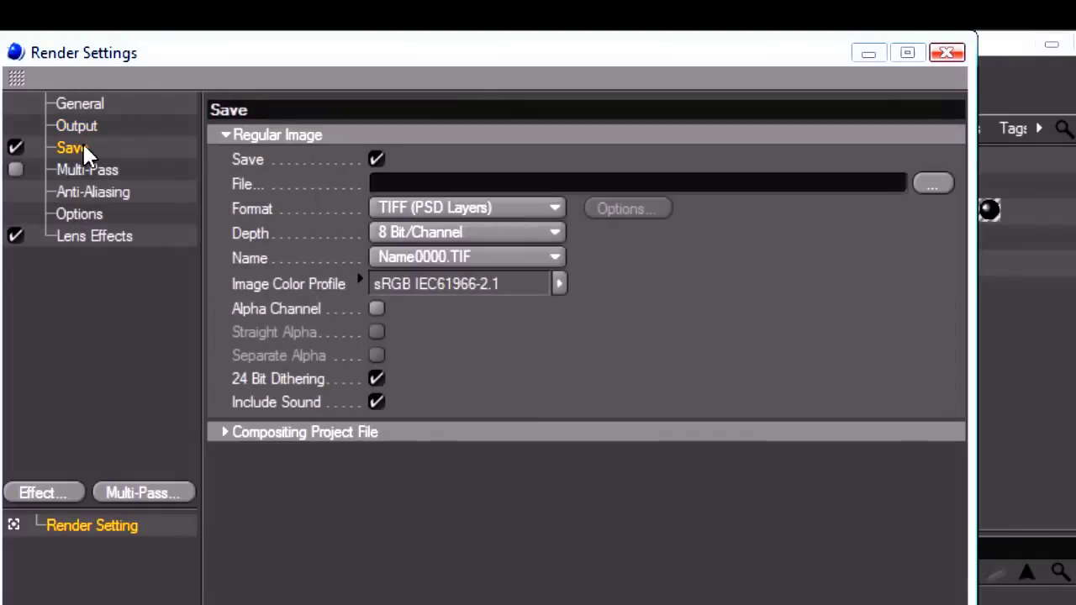
pyautogui.click(548, 216)
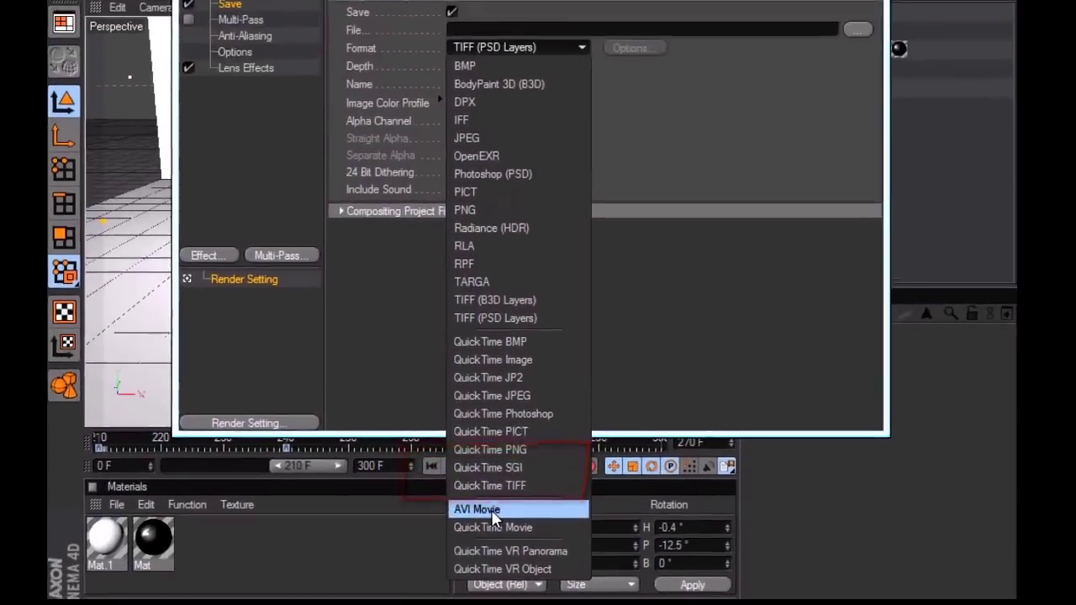
pyautogui.click(503, 458)
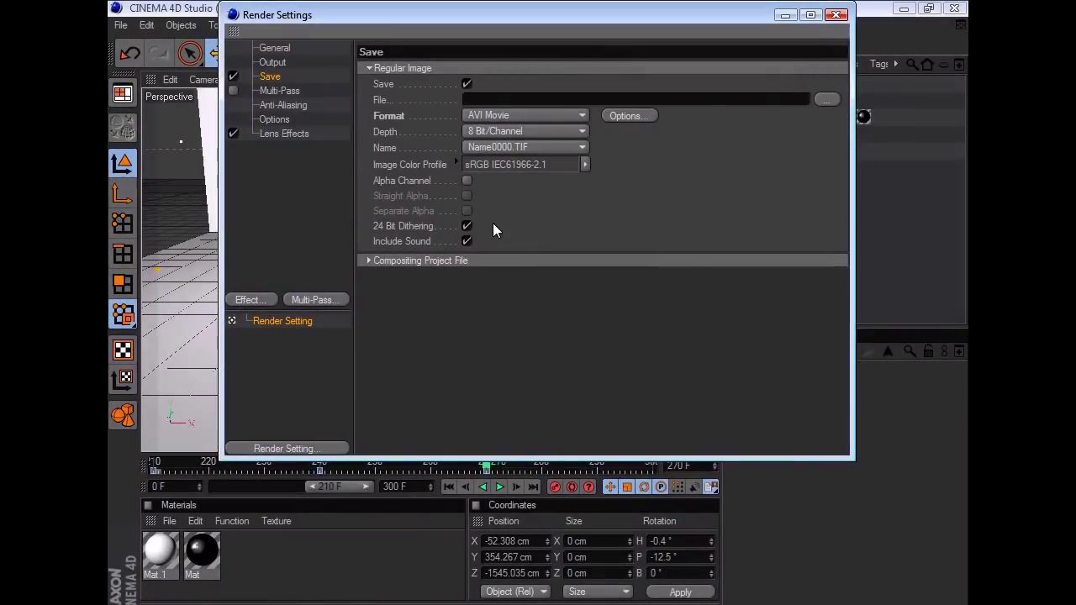
# Step: Set the render's output file to "Cinema 4d Tutorial" on the Desktop
pyautogui.click(827, 100)
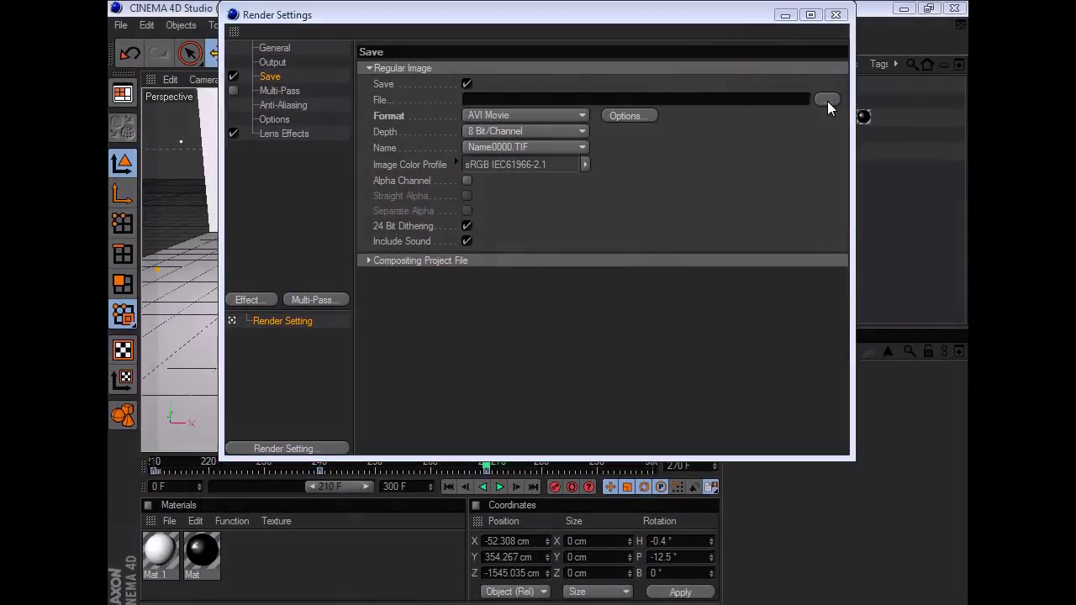
pyautogui.click(252, 145)
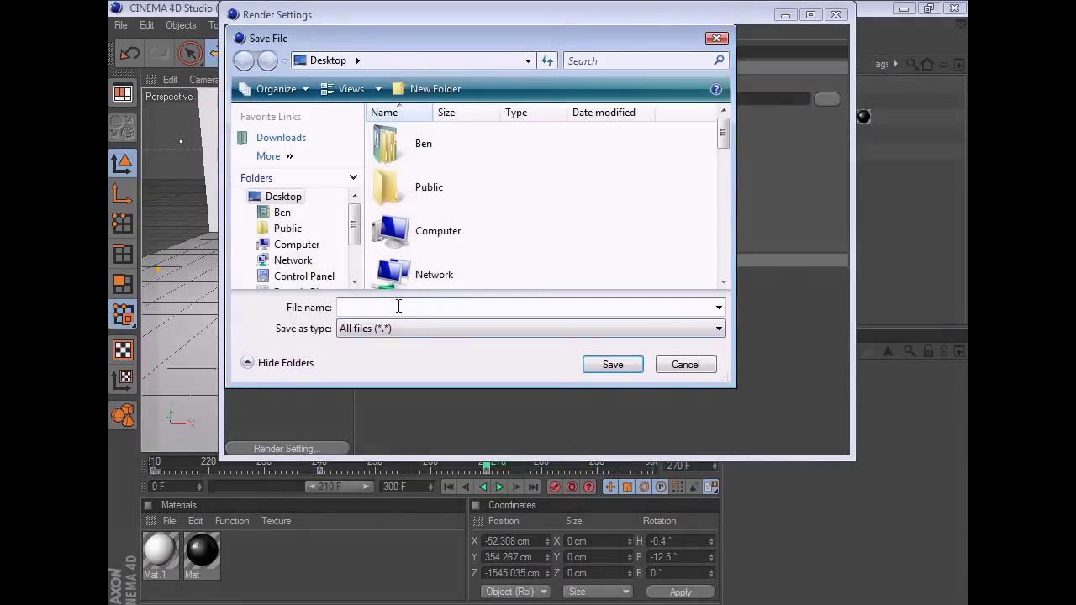
pyautogui.click(413, 306)
pyautogui.write('Cin')
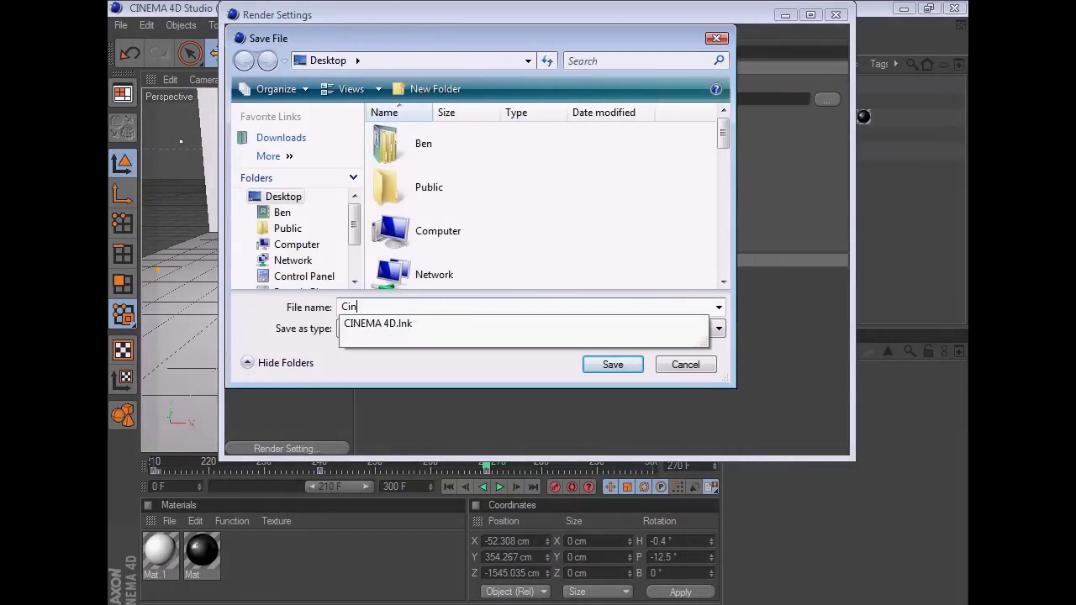
pyautogui.write('ema 4')
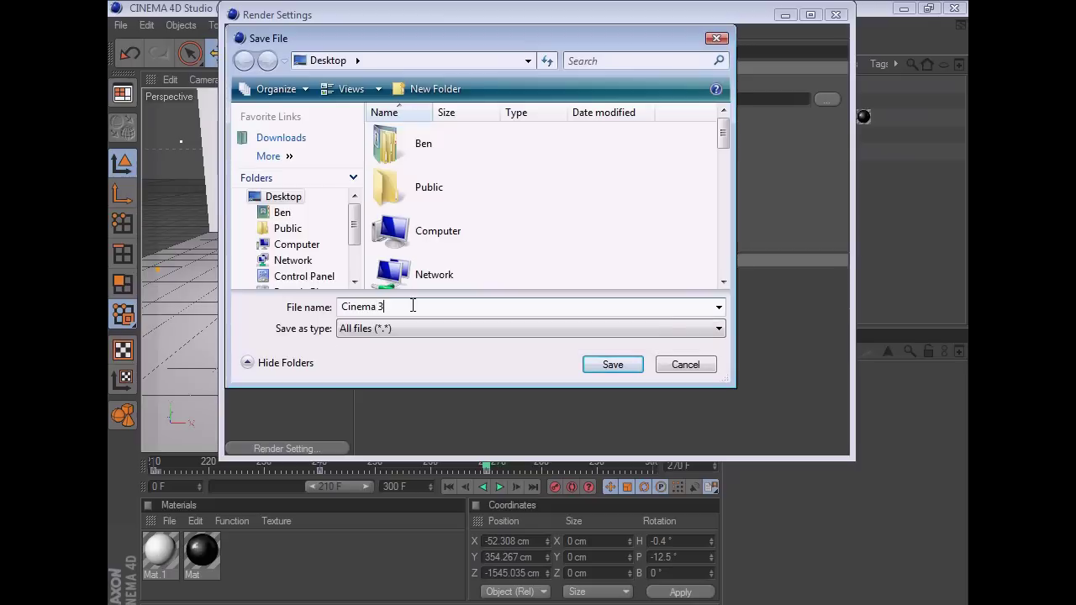
pyautogui.write('d Tutorial')
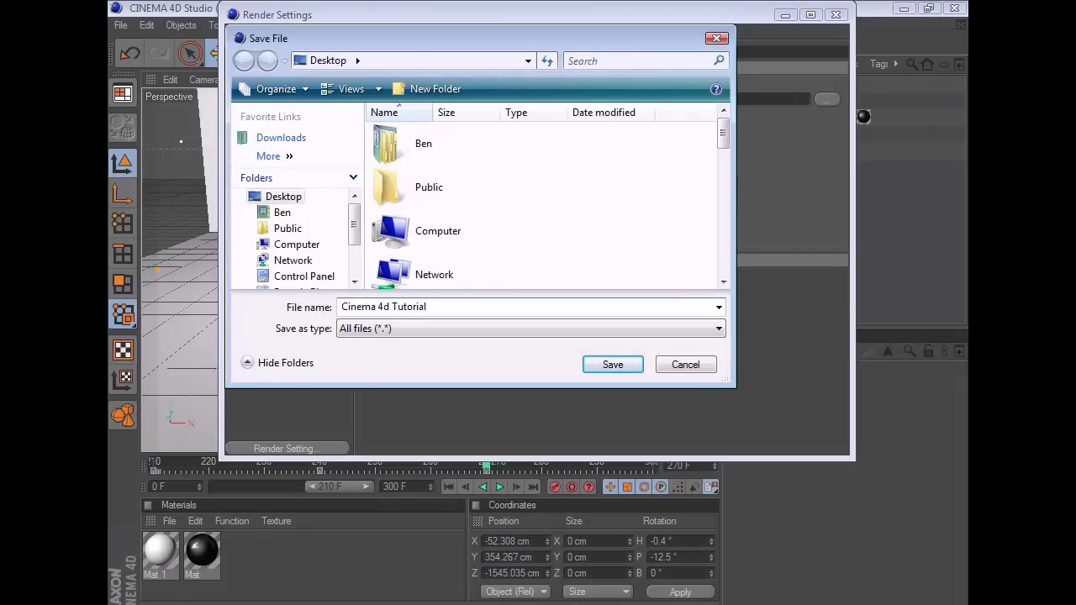
pyautogui.click(613, 364)
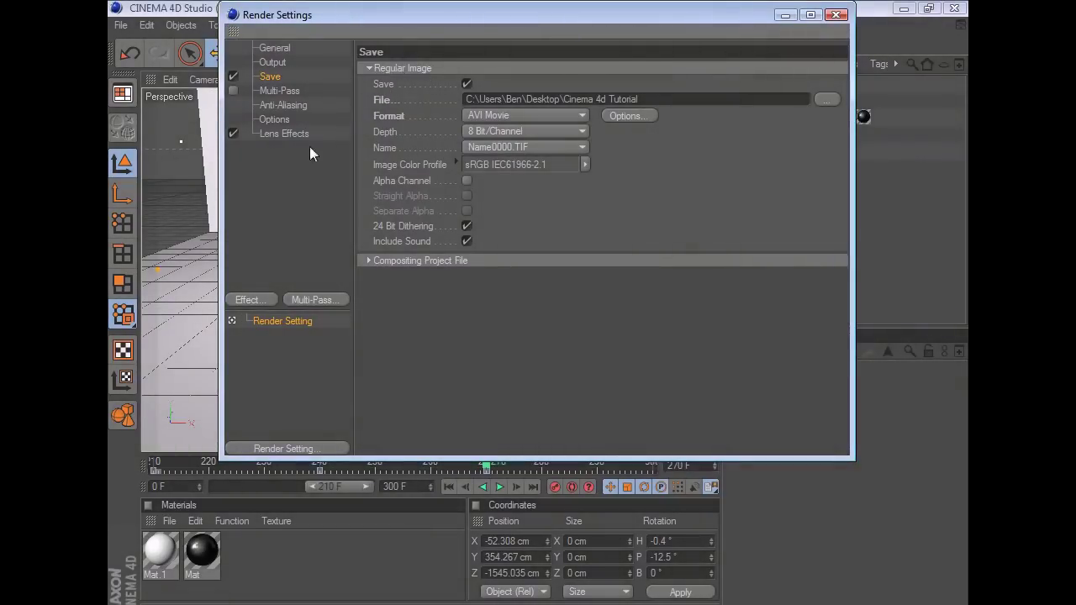
# Step: Close the render settings and start rendering the animation to the Picture Viewer
pyautogui.click(836, 15)
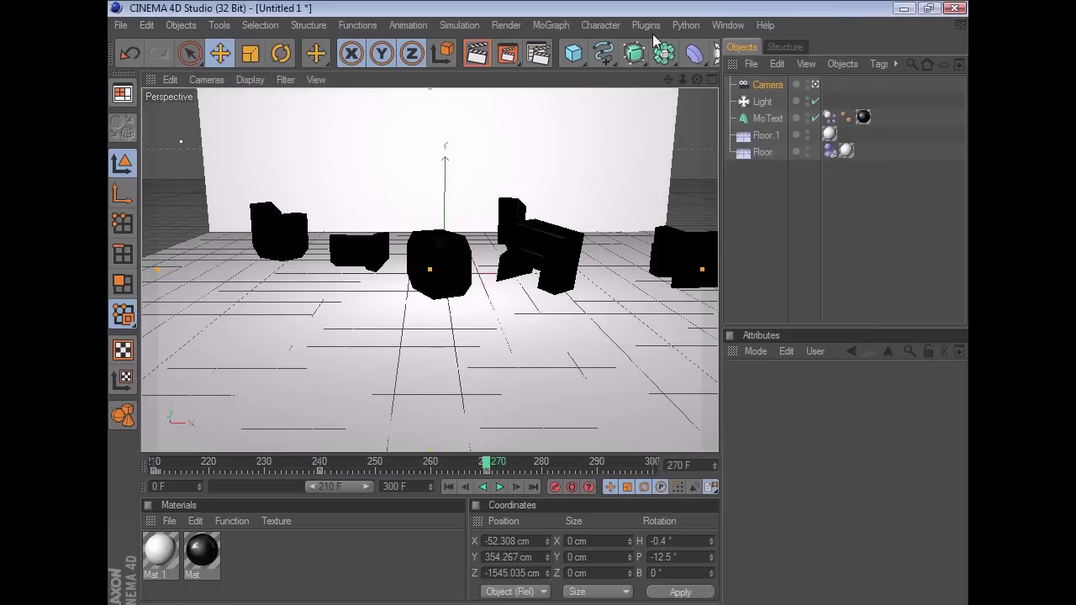
pyautogui.click(507, 54)
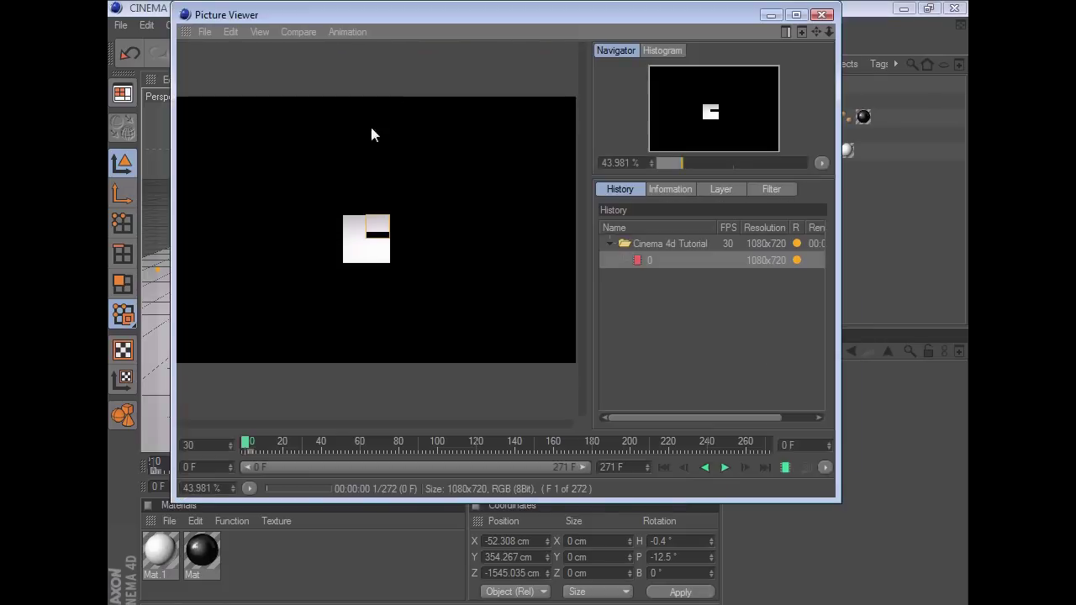